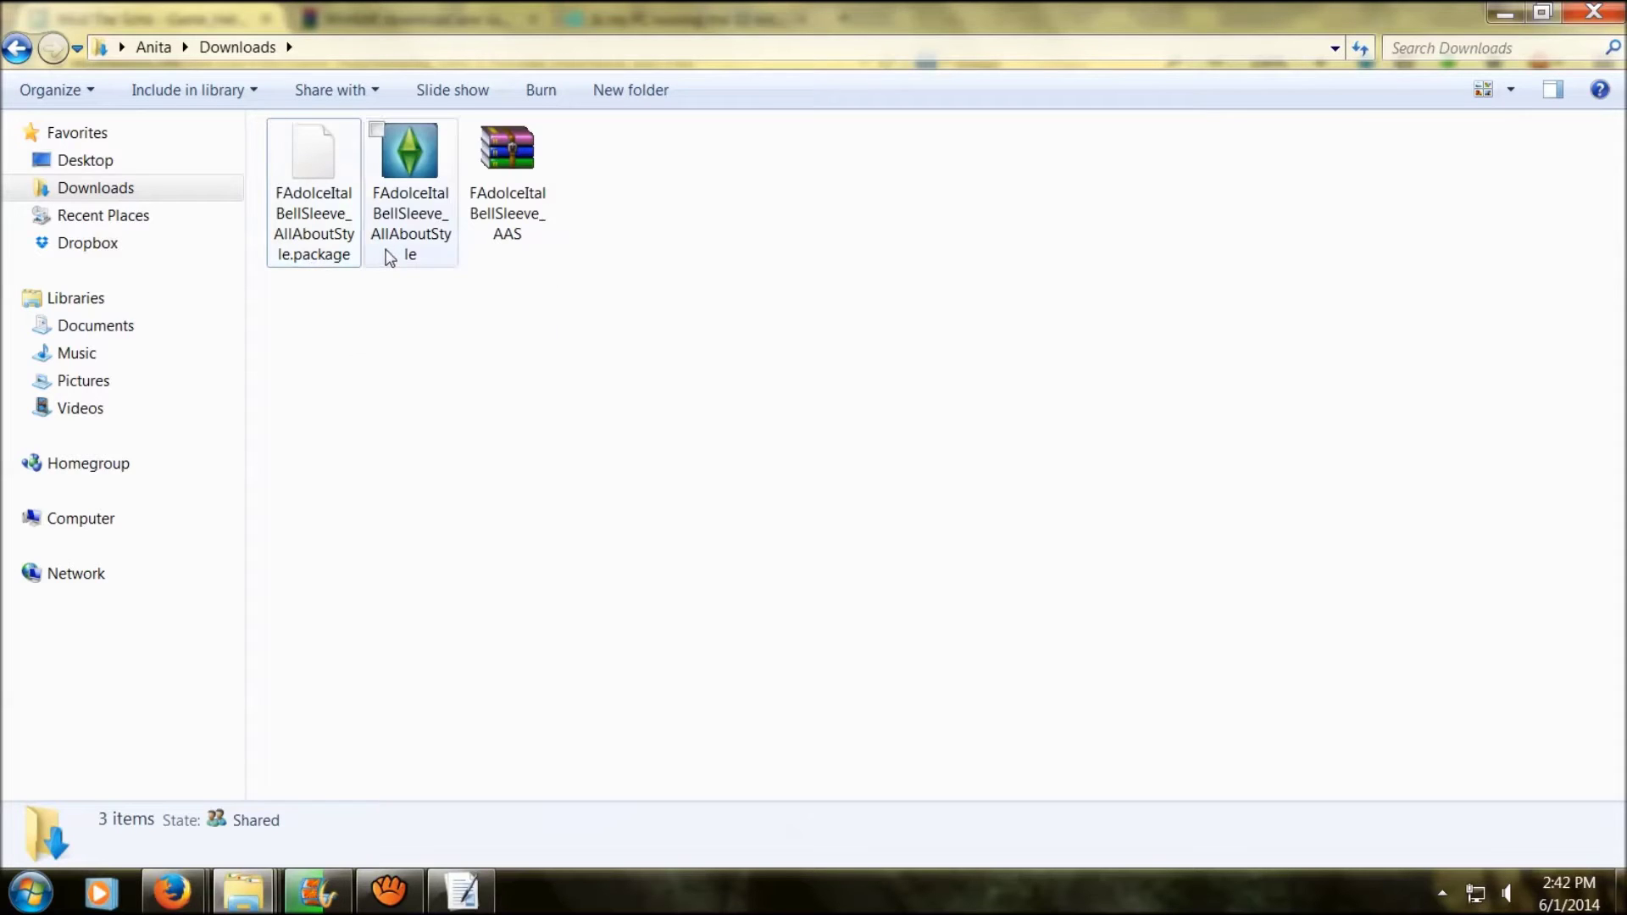
Step: Install the FAdolceItalBellSleeve_AllAboutStyle Sims 3 custom content file from the Downloads folder and close the finished installer
{"action": "mouse_move", "coordinate": [389, 257]}
{"action": "mouse_move", "coordinate": [284, 256]}
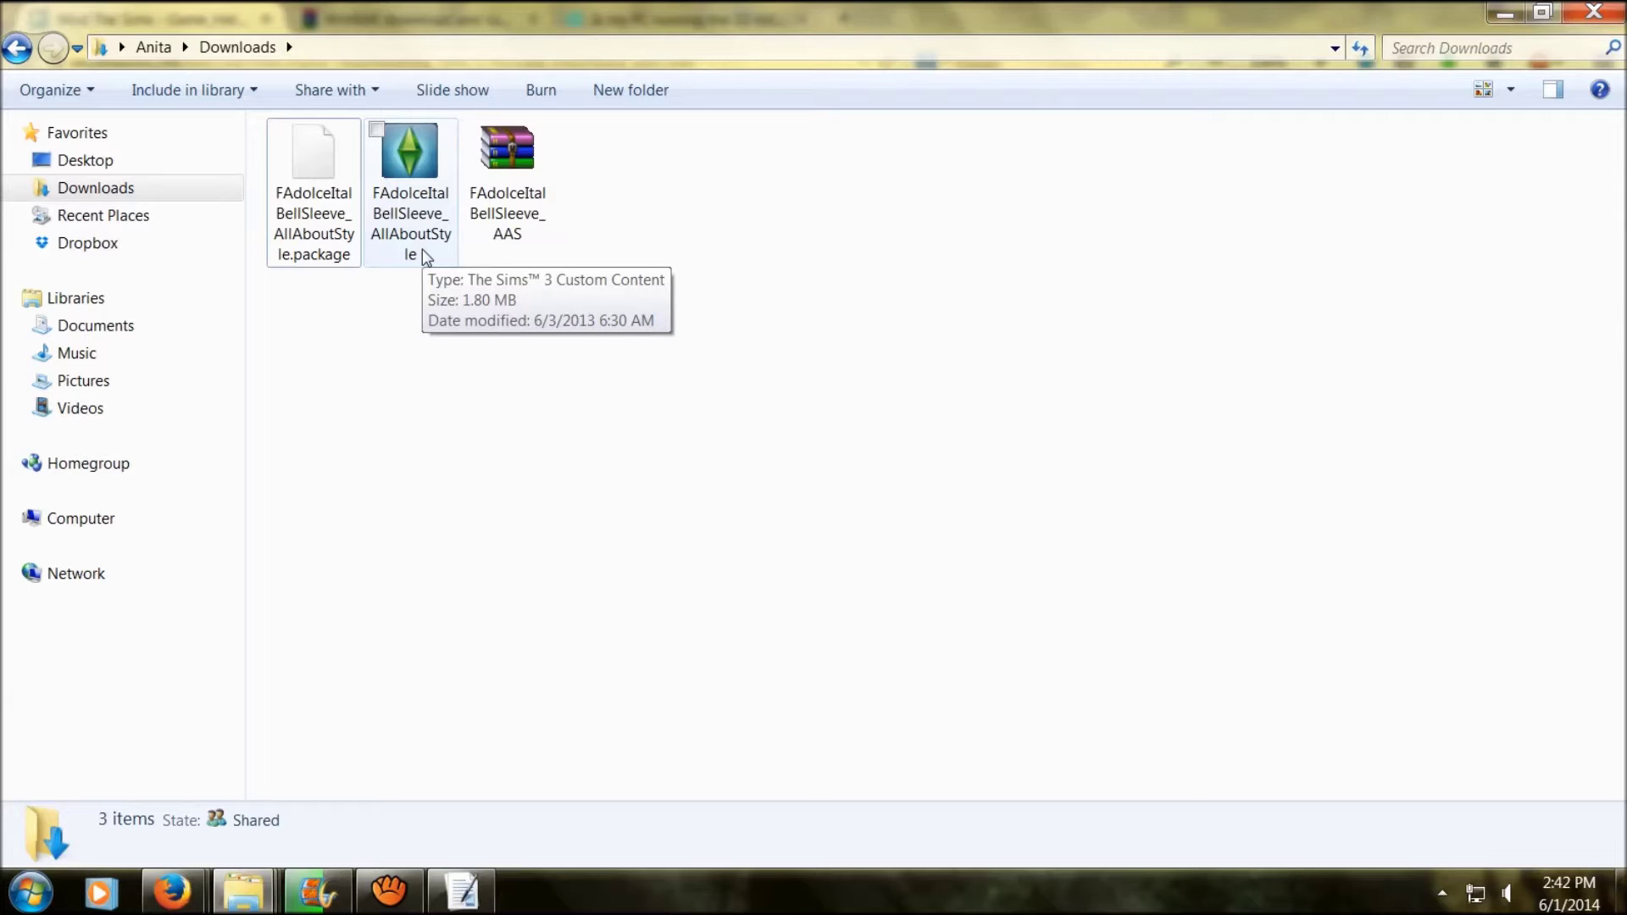
{"action": "left_click", "coordinate": [424, 198]}
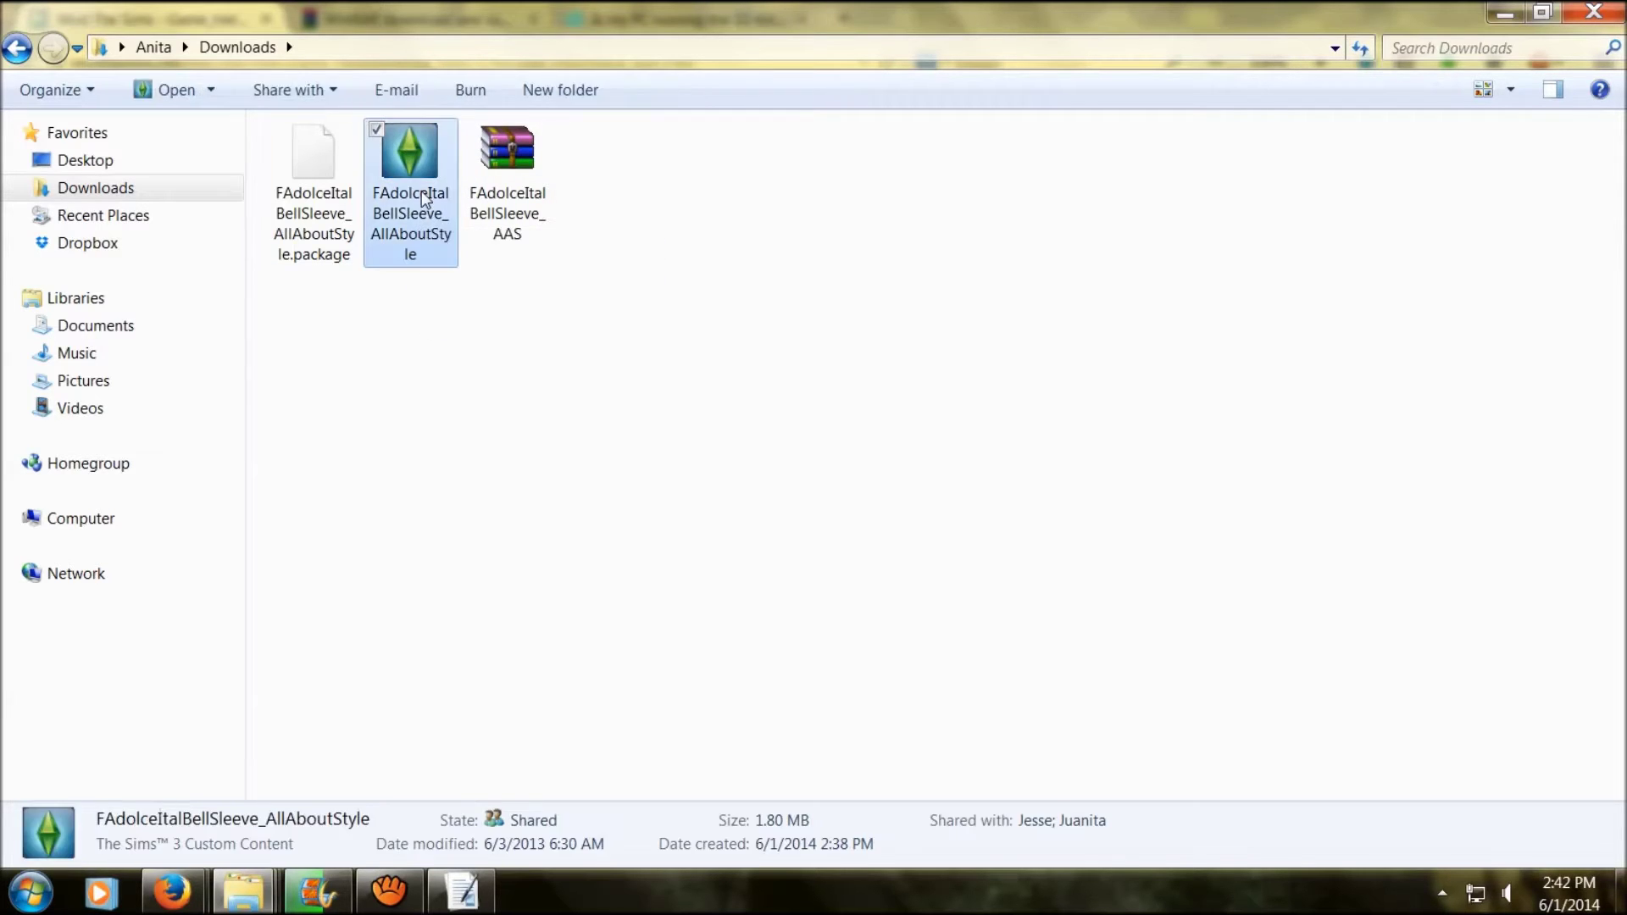
{"action": "right_click", "coordinate": [424, 197]}
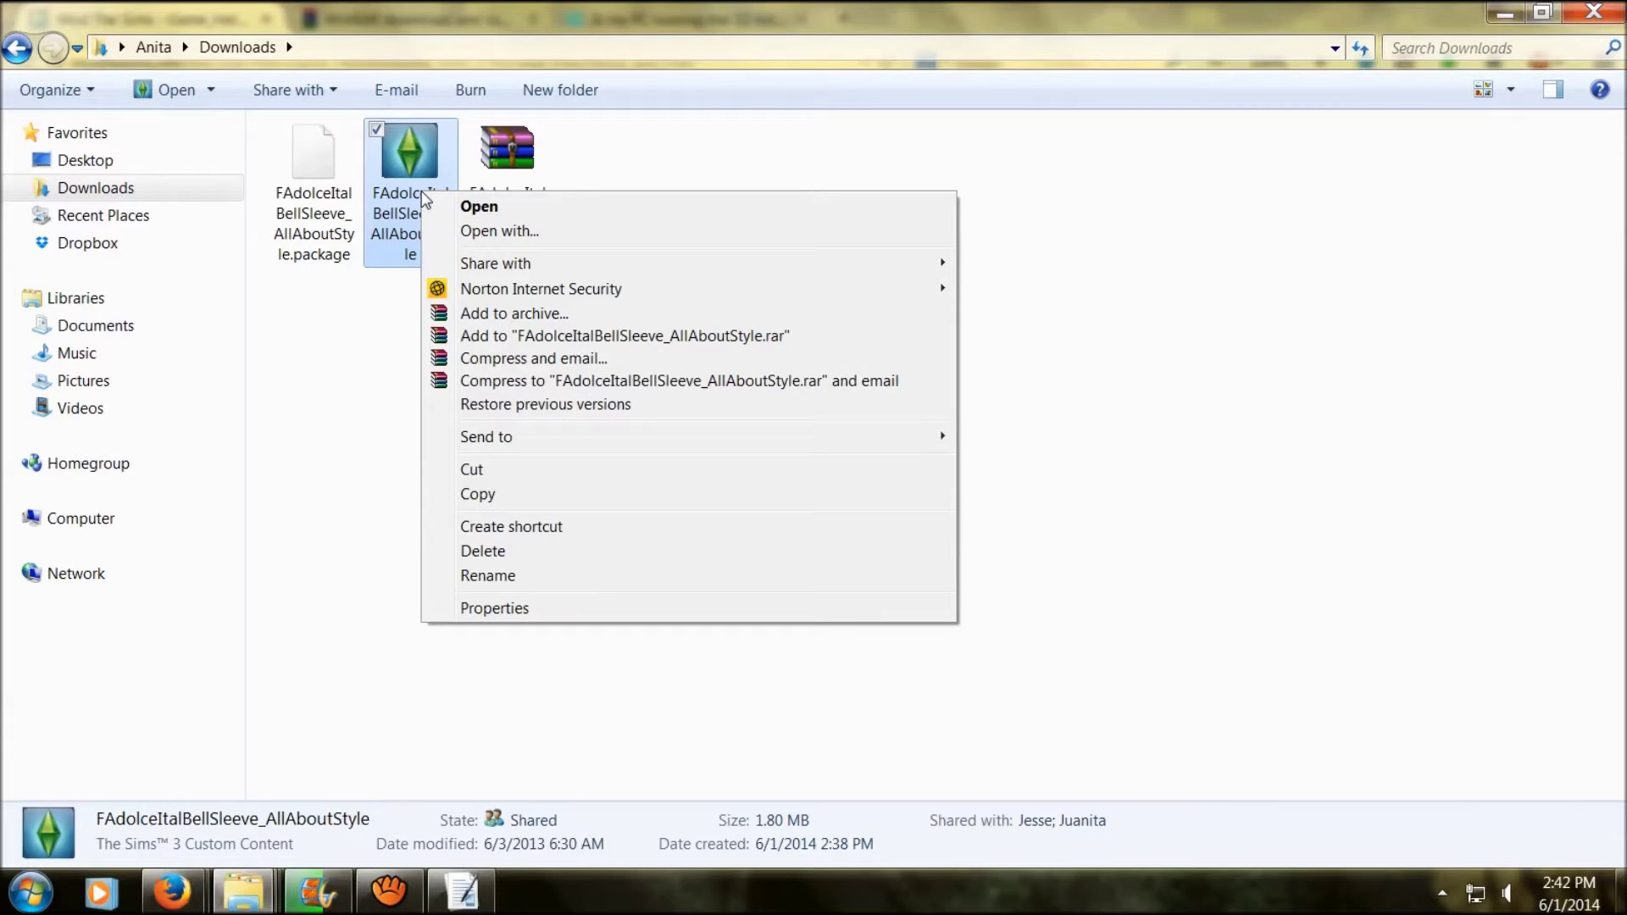
{"action": "left_click", "coordinate": [512, 209]}
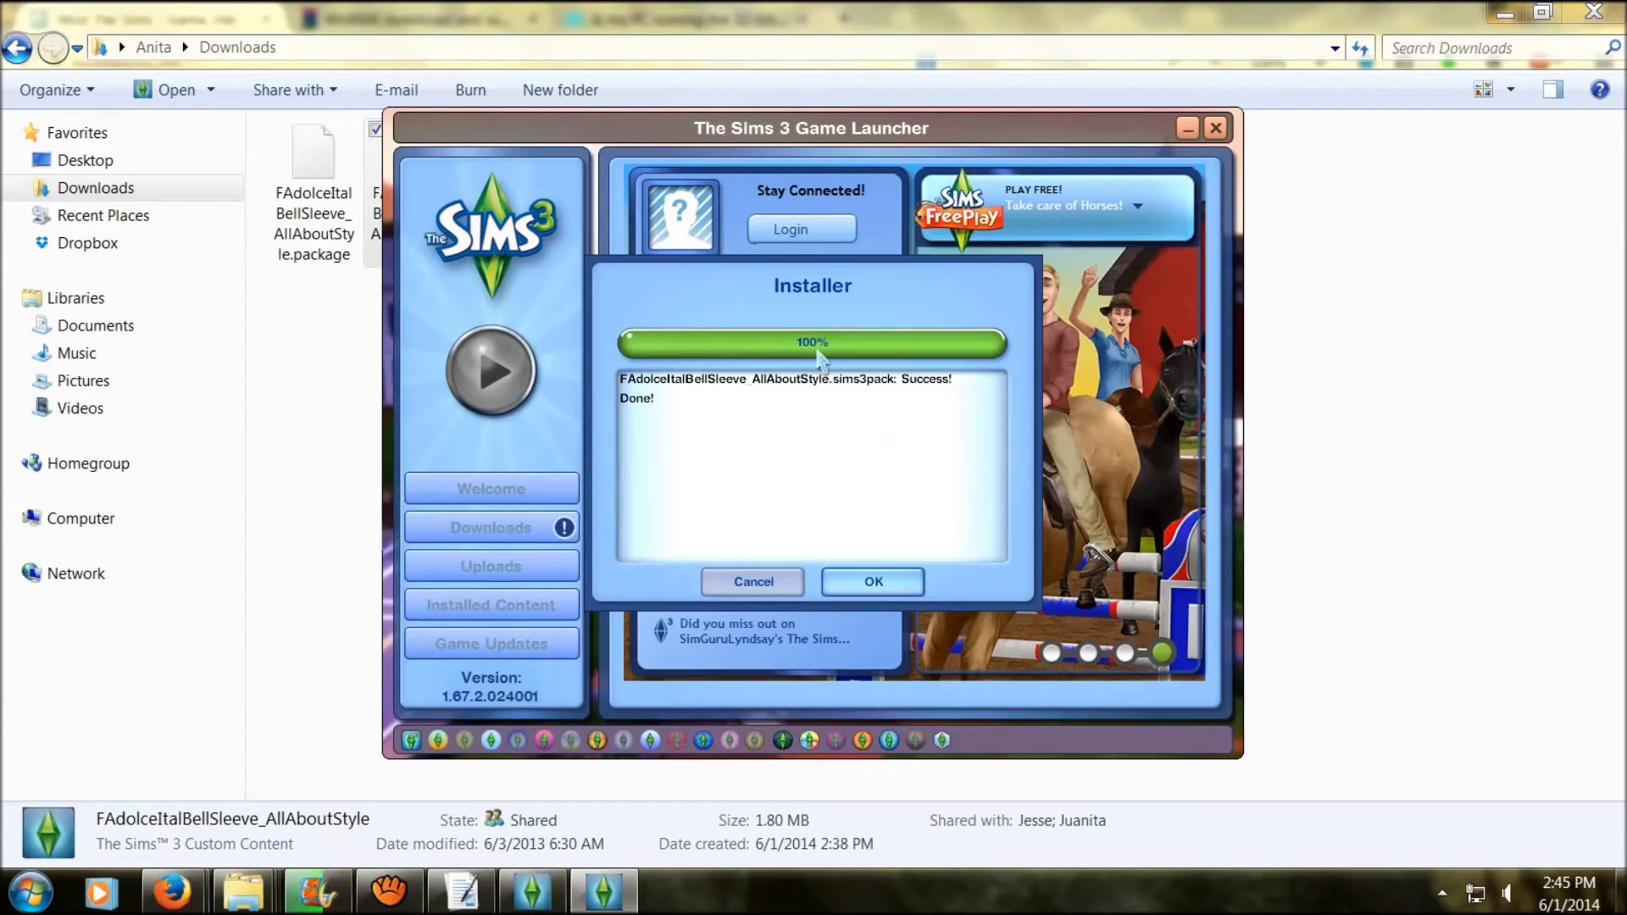
{"action": "left_click", "coordinate": [861, 583]}
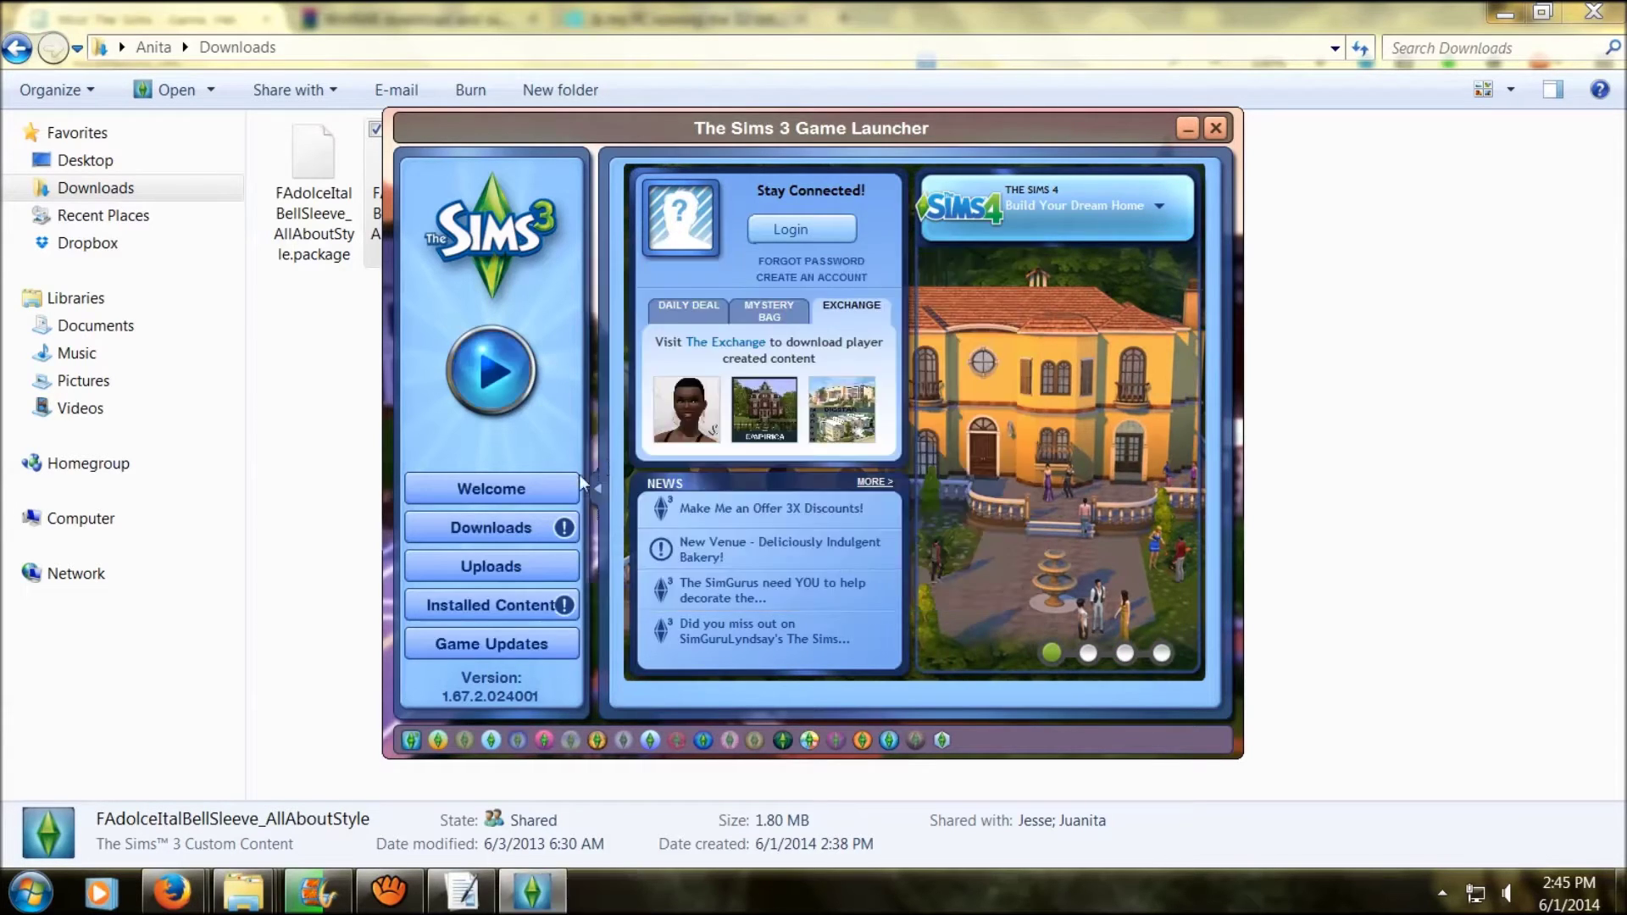
Step: Select the FAdolceItalBellSleeve outfit in the launcher's downloads list and show its file in the Sims 3 Downloads folder
{"action": "left_click", "coordinate": [518, 527]}
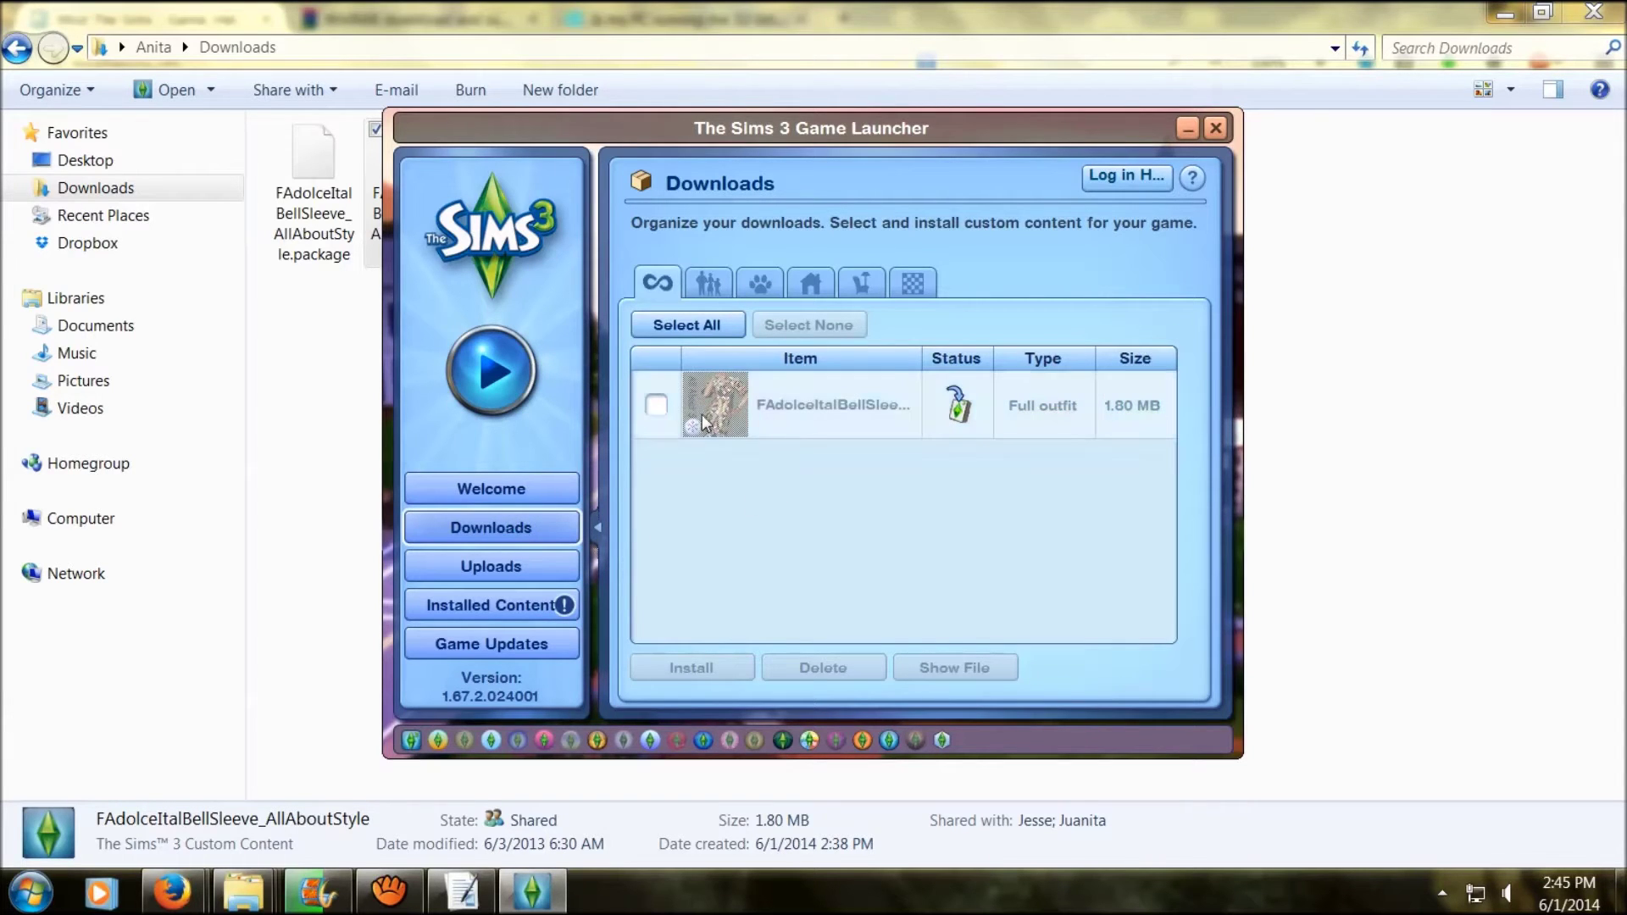
{"action": "left_click", "coordinate": [828, 427]}
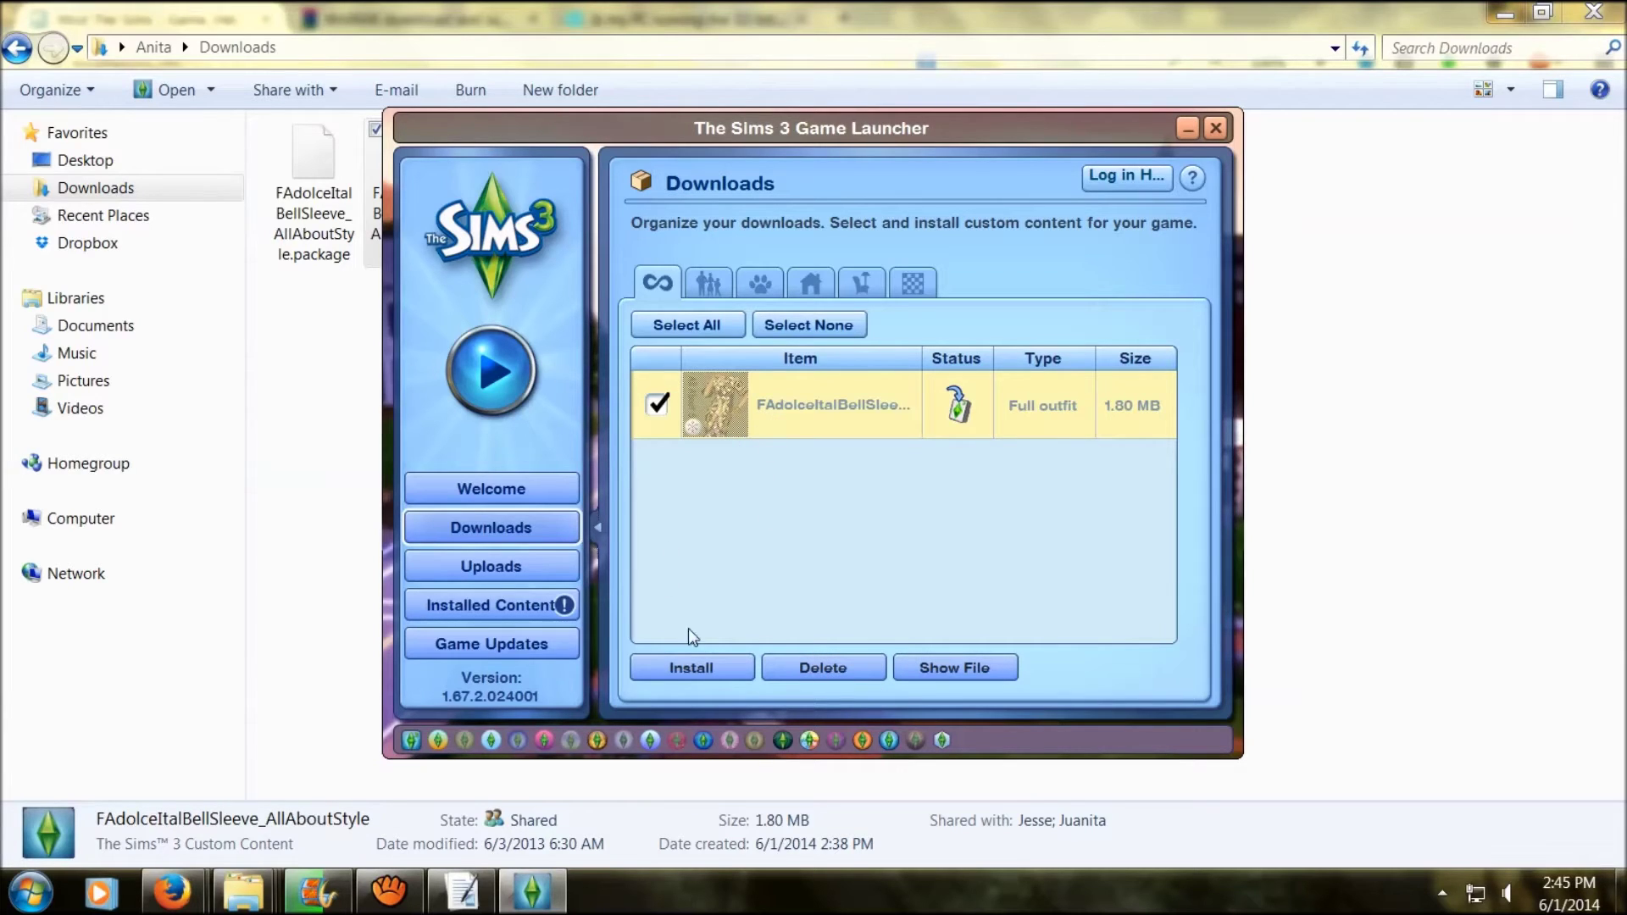
{"action": "left_click", "coordinate": [928, 670]}
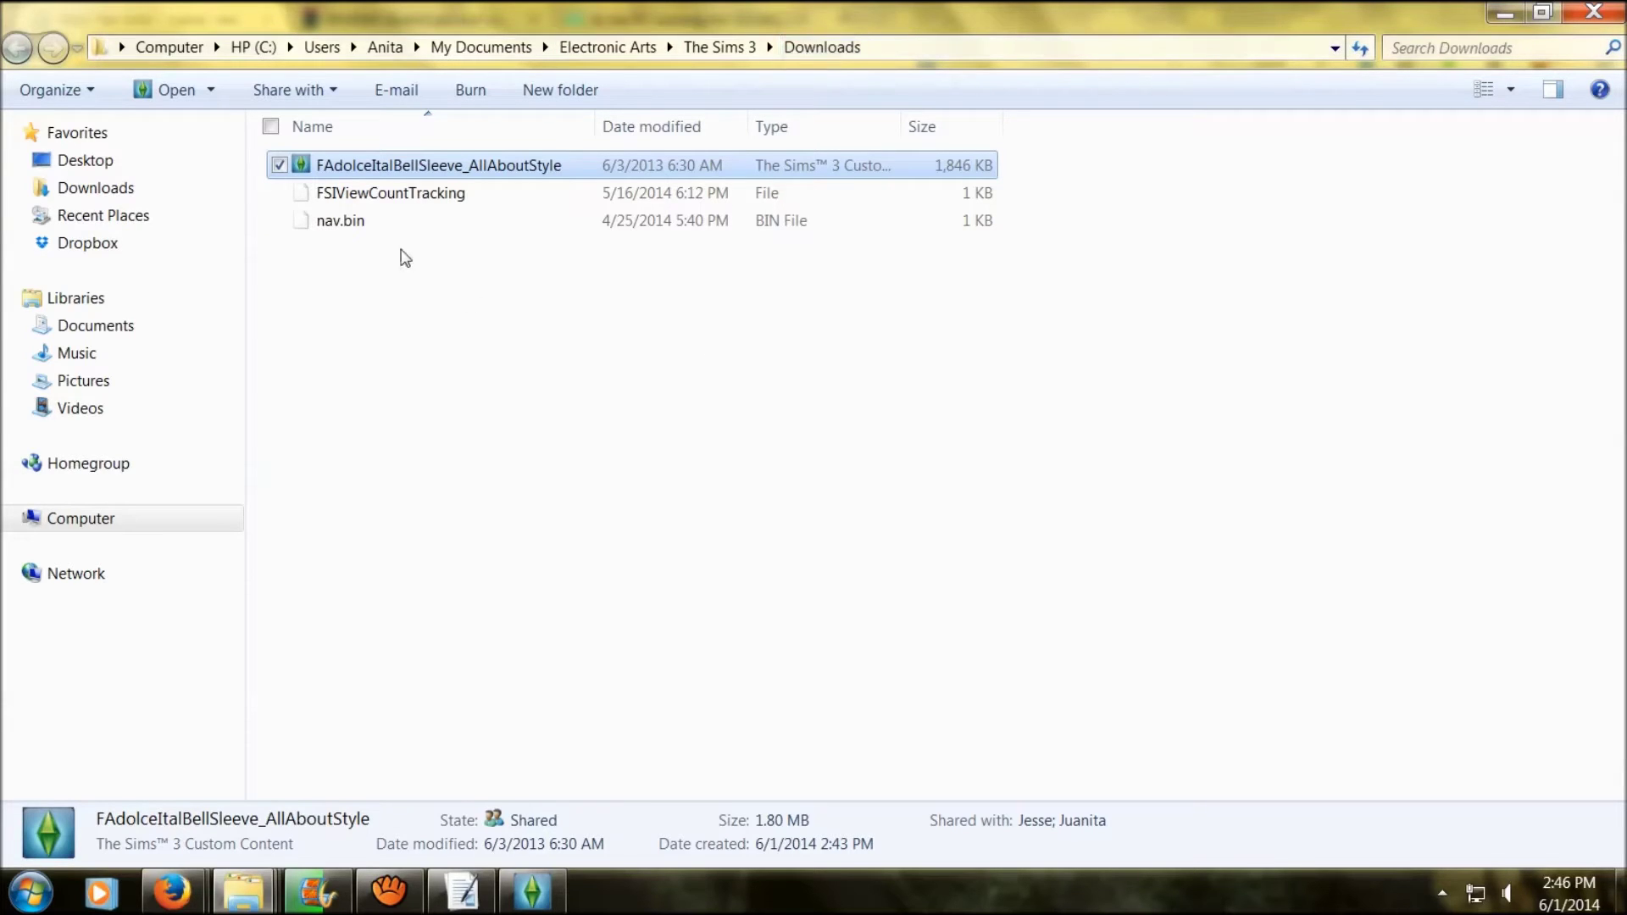
{"action": "double_click", "coordinate": [421, 174]}
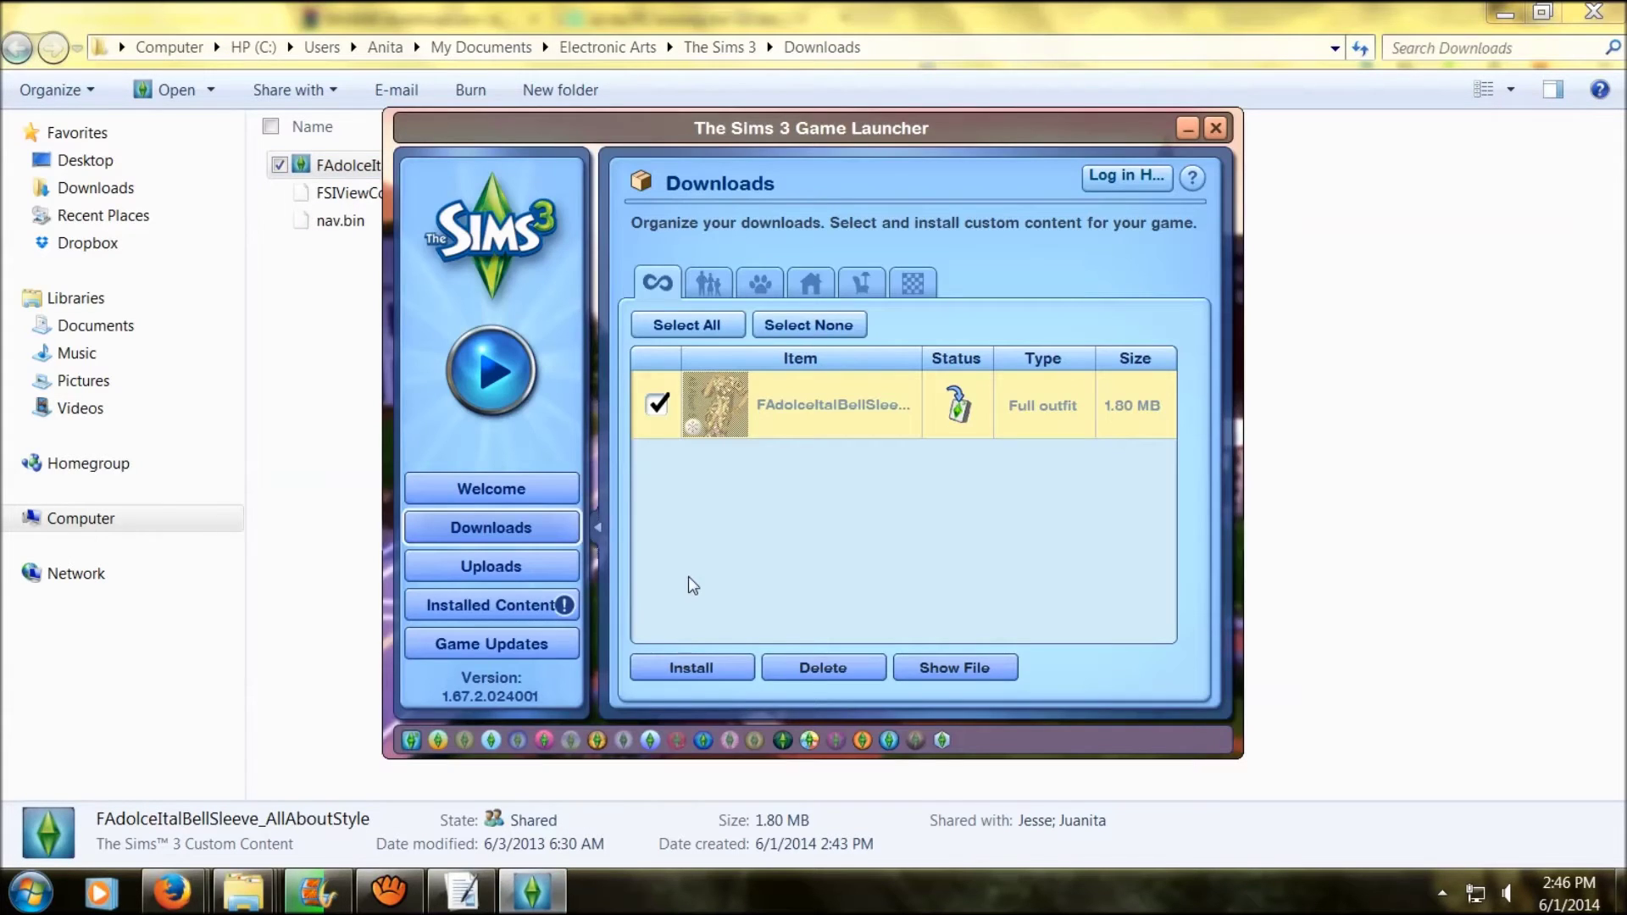
Step: Select the outfit in the launcher's installed content, try running without custom content, cancel that option and deselect the outfit
{"action": "left_click", "coordinate": [479, 606]}
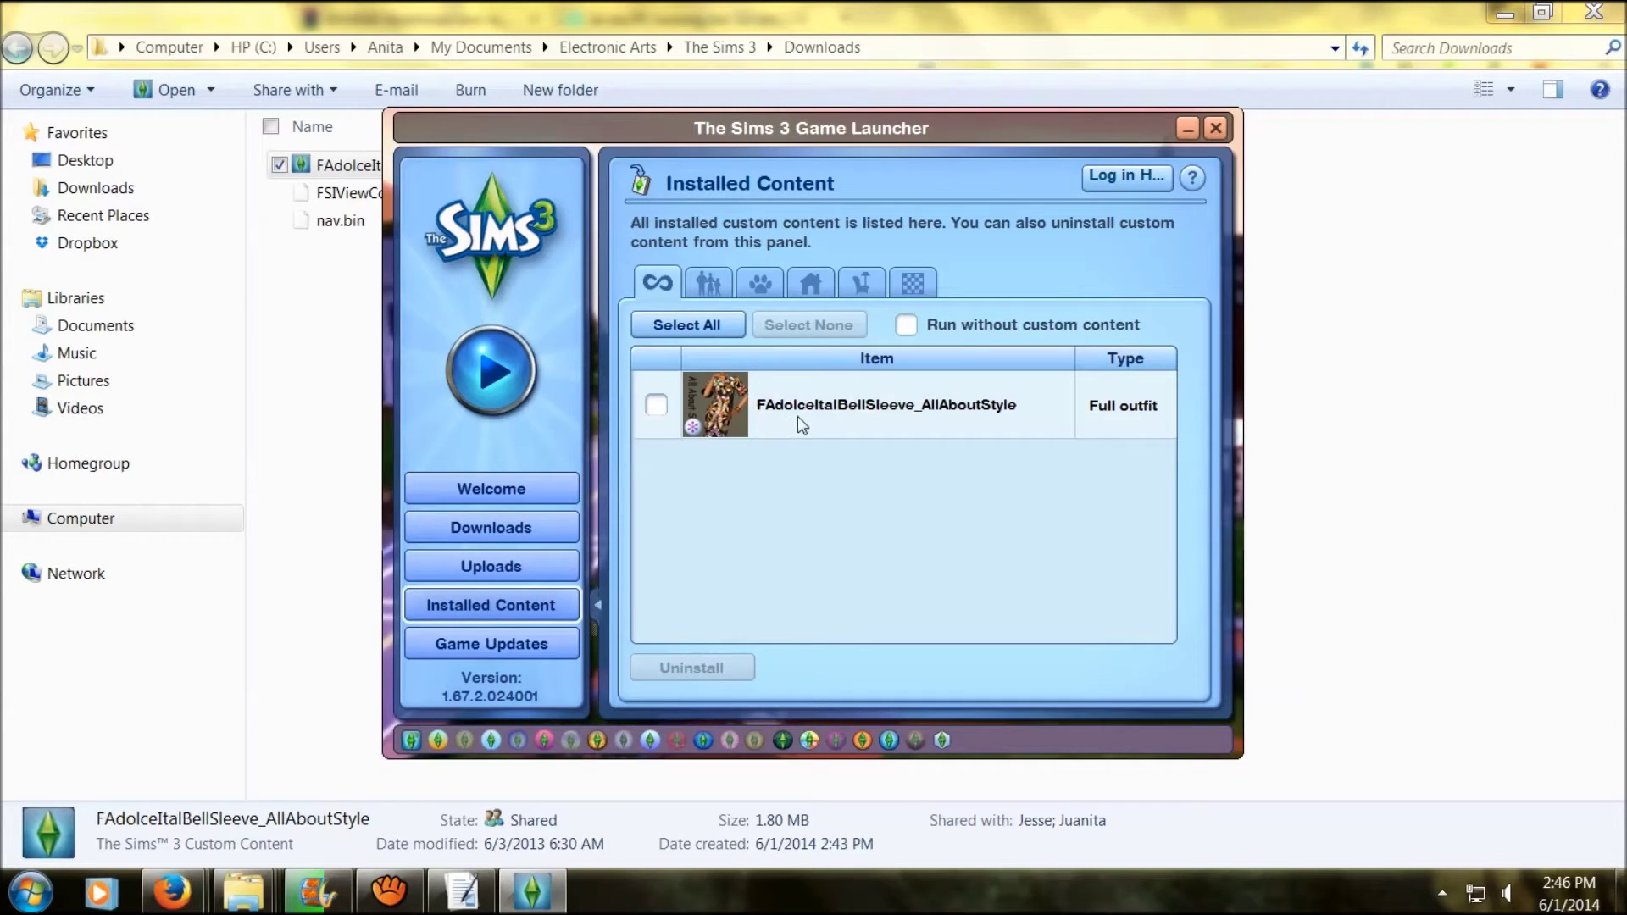
{"action": "left_click", "coordinate": [658, 405]}
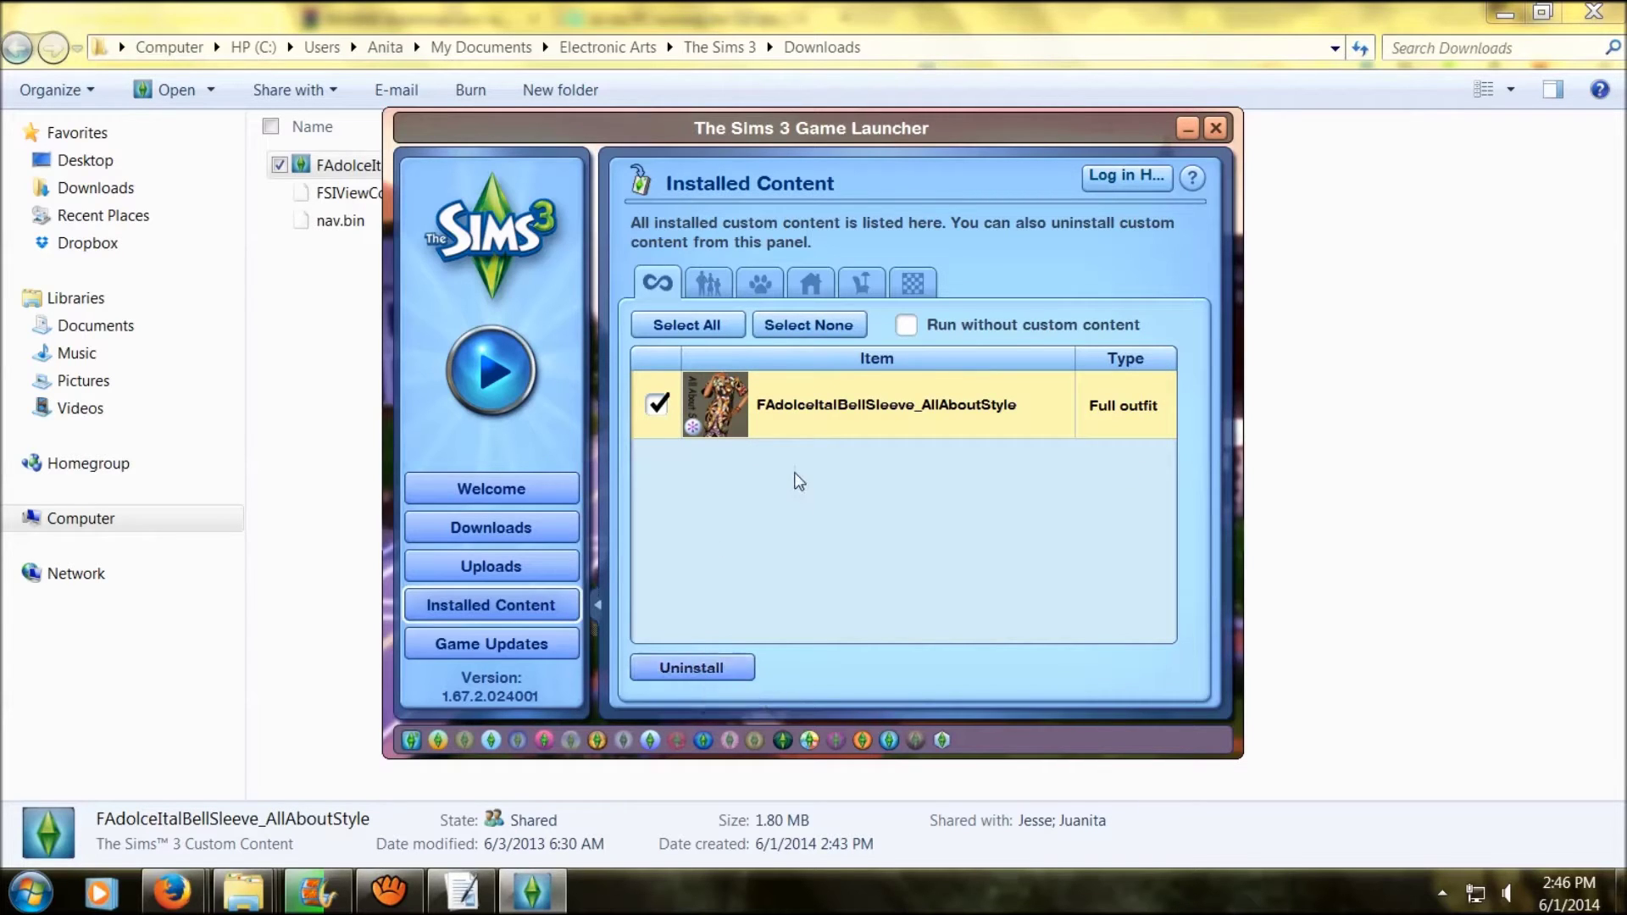
{"action": "left_click", "coordinate": [907, 327]}
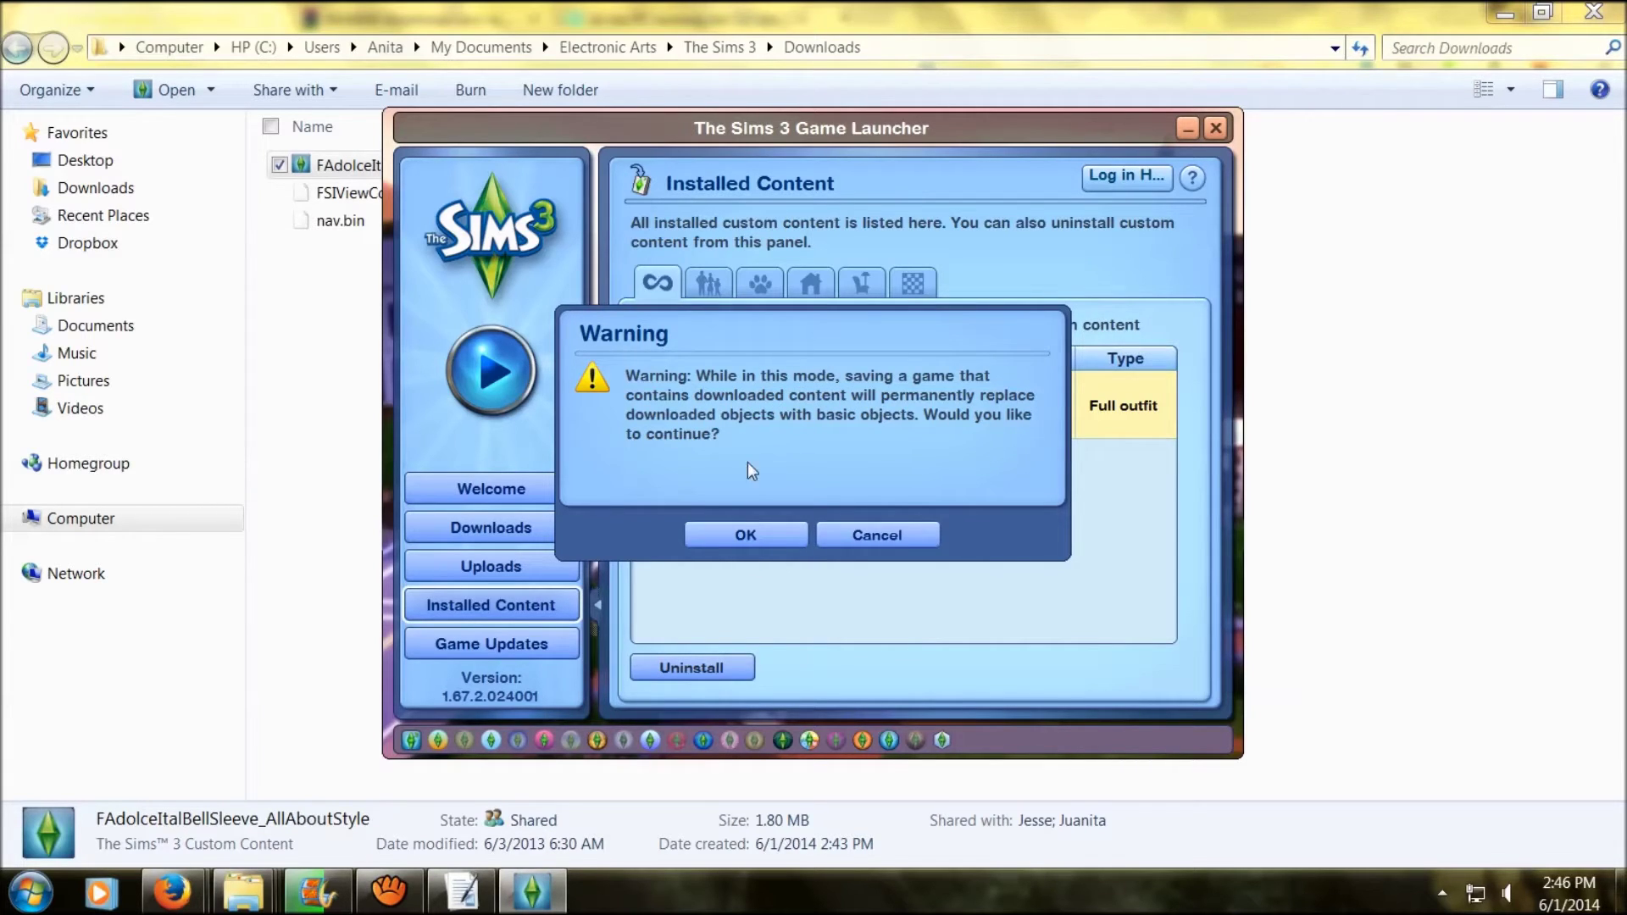
{"action": "left_click", "coordinate": [863, 537]}
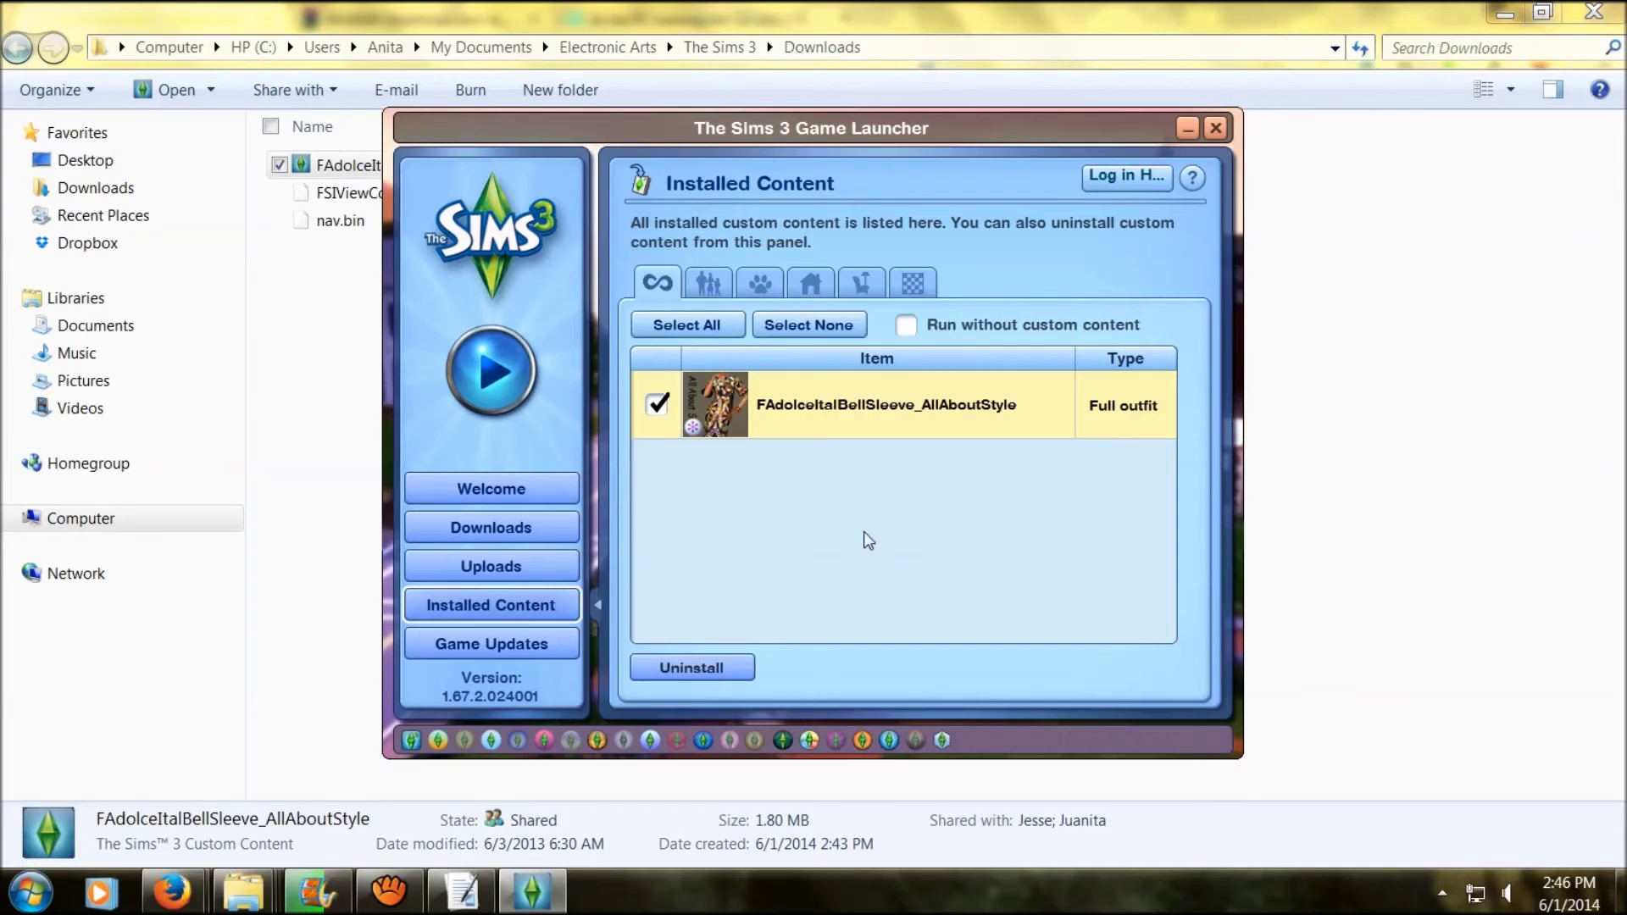
{"action": "left_click", "coordinate": [657, 407]}
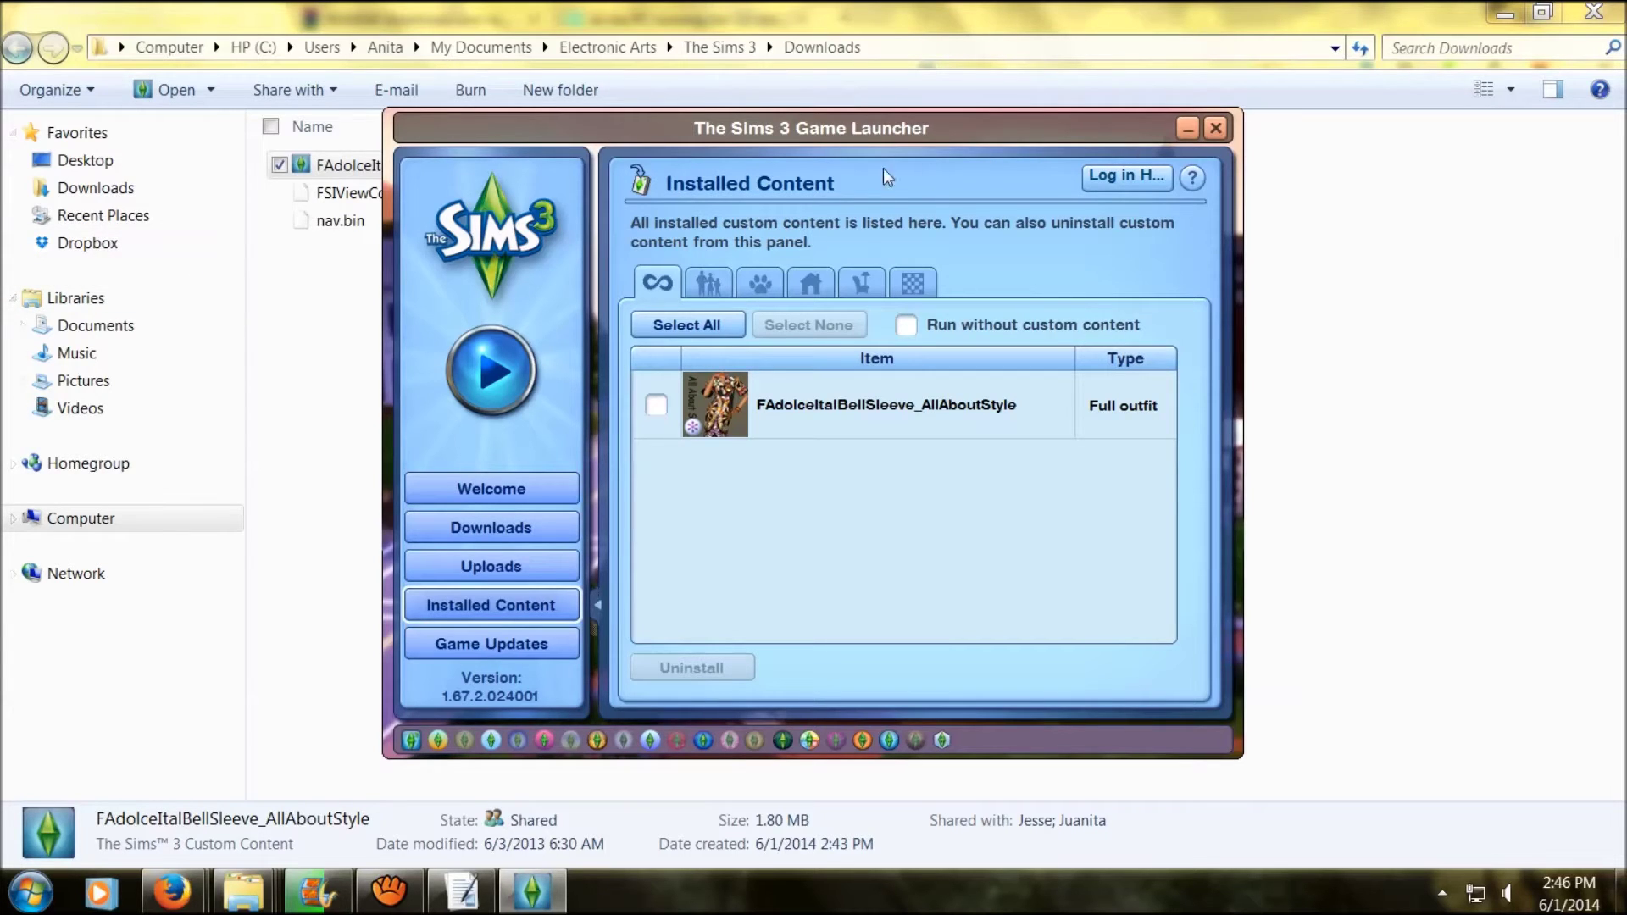
Step: Return to the personal Downloads folder and select the FAdolceItalBellSleeve_AAS archive
{"action": "left_click", "coordinate": [96, 187]}
{"action": "left_click", "coordinate": [519, 203]}
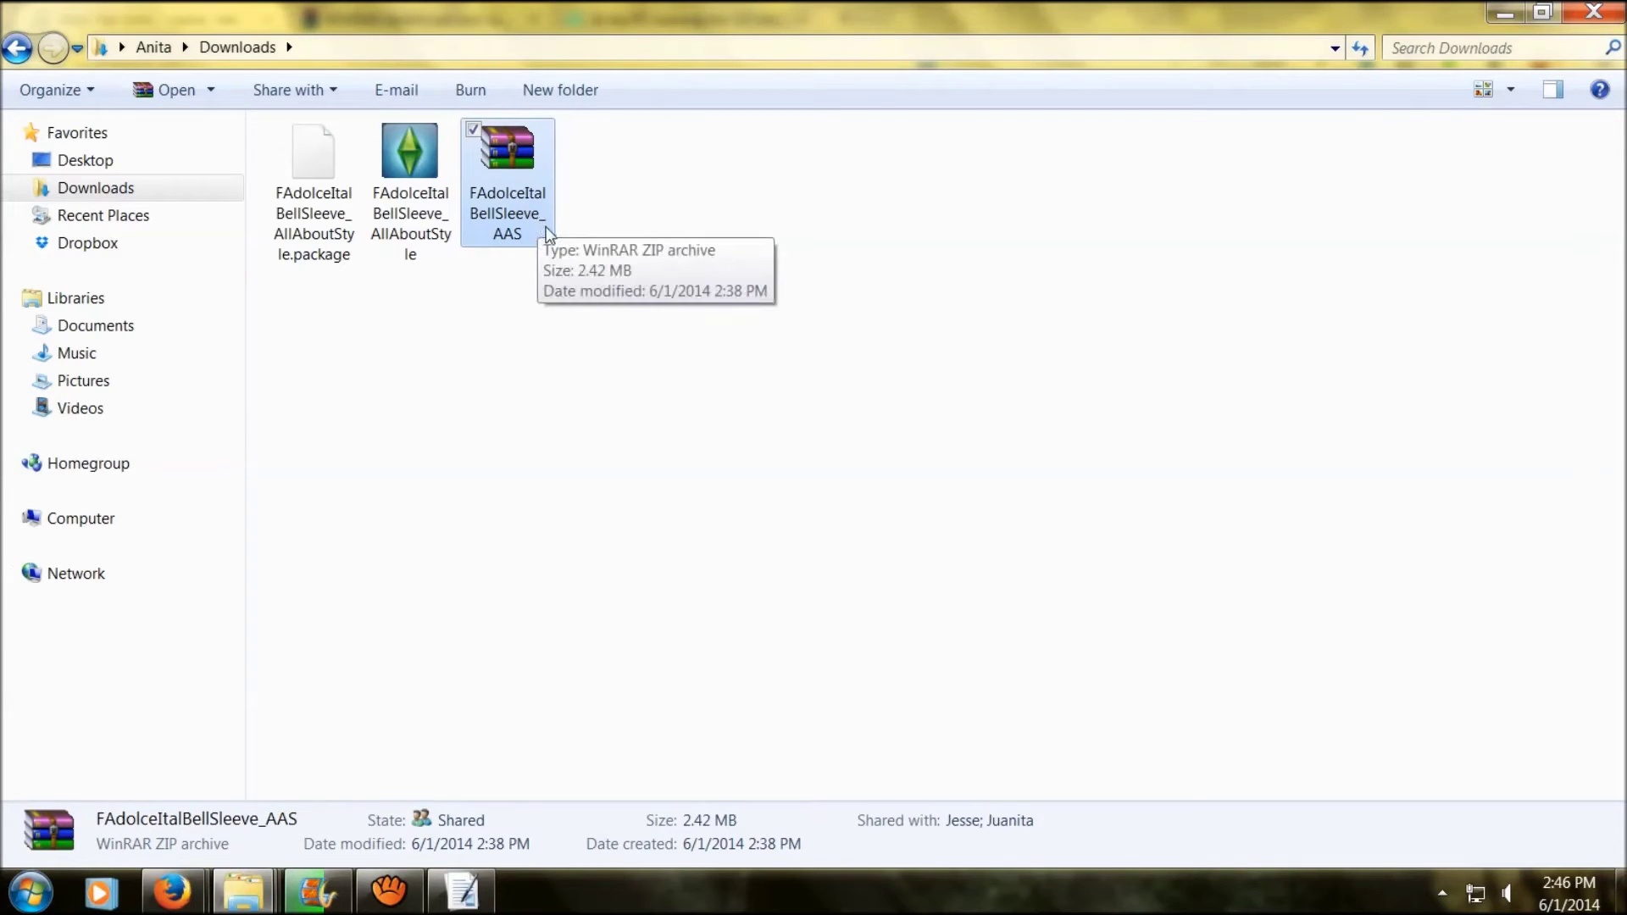
Step: Switch to Firefox and save FrameworkSetup.zip from the Mod The Sims setup guide, checking it in the recent downloads
{"action": "key", "text": "alt+Tab"}
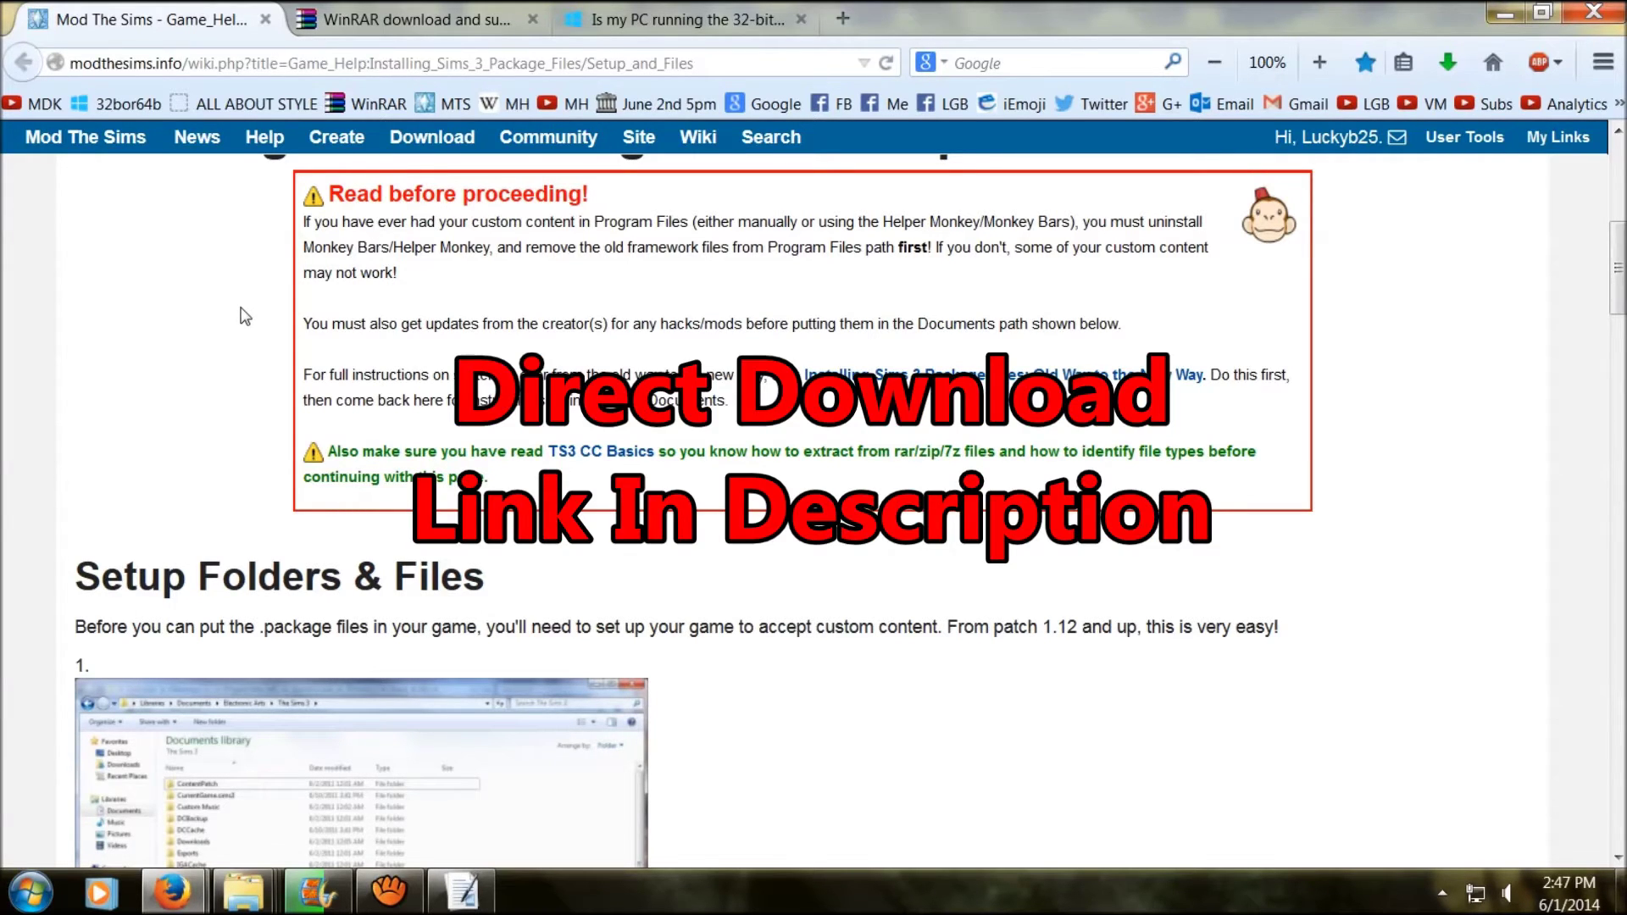
{"action": "scroll", "coordinate": [245, 316], "scroll_direction": "down", "scroll_amount": 2}
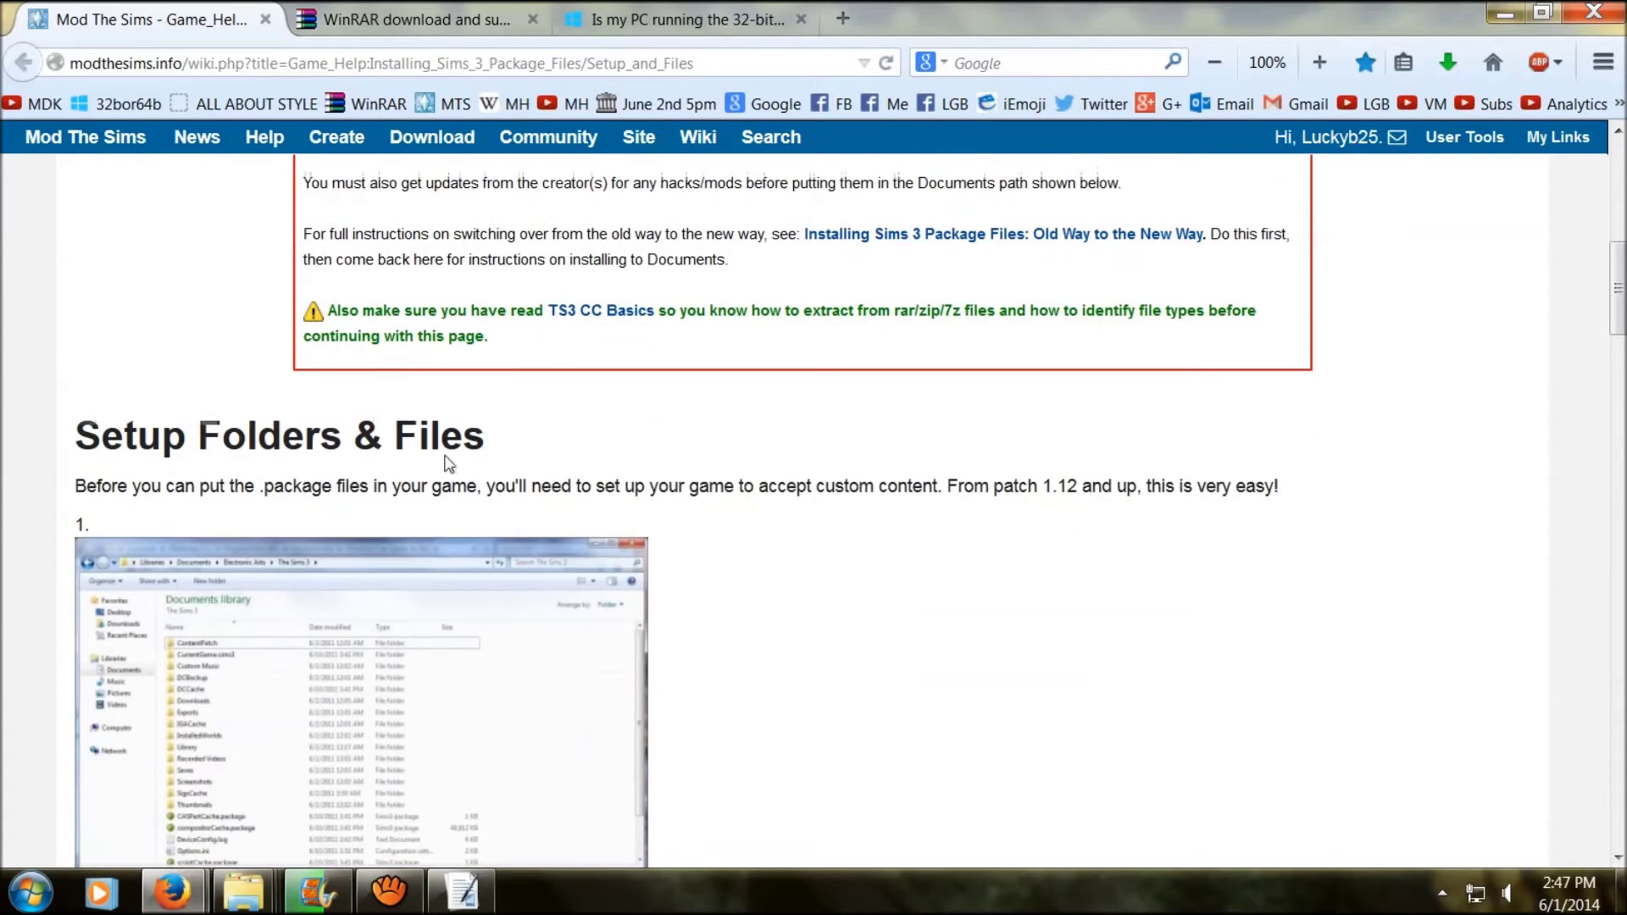
{"action": "scroll", "coordinate": [604, 446], "scroll_direction": "down", "scroll_amount": 4}
{"action": "scroll", "coordinate": [605, 447], "scroll_direction": "down", "scroll_amount": 5}
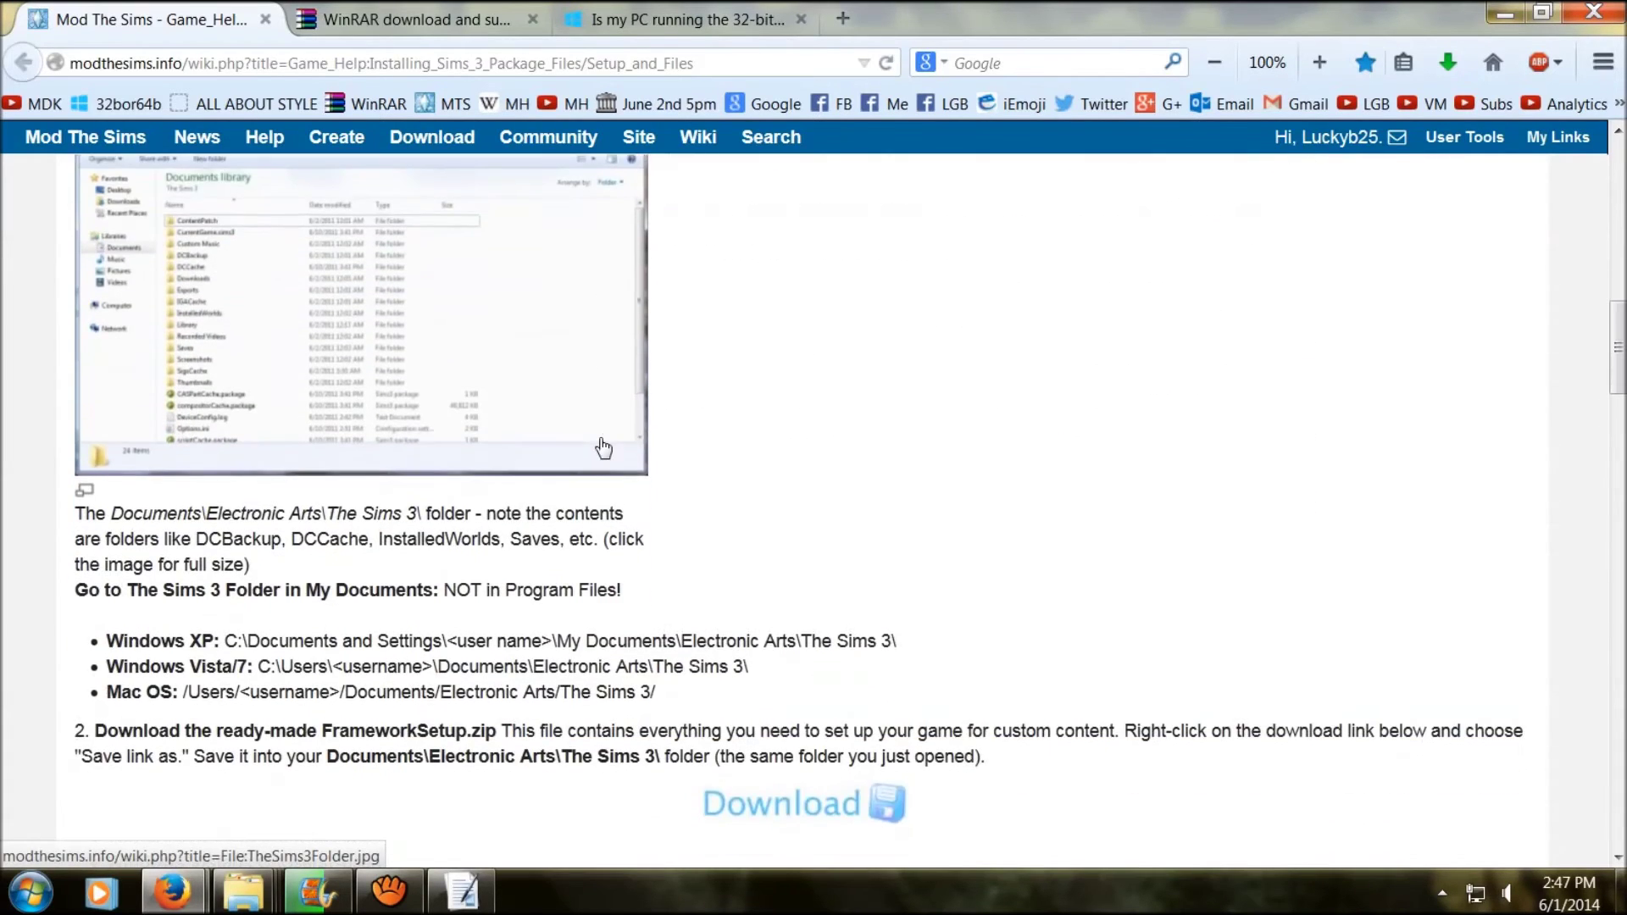
{"action": "scroll", "coordinate": [603, 448], "scroll_direction": "down", "scroll_amount": 7}
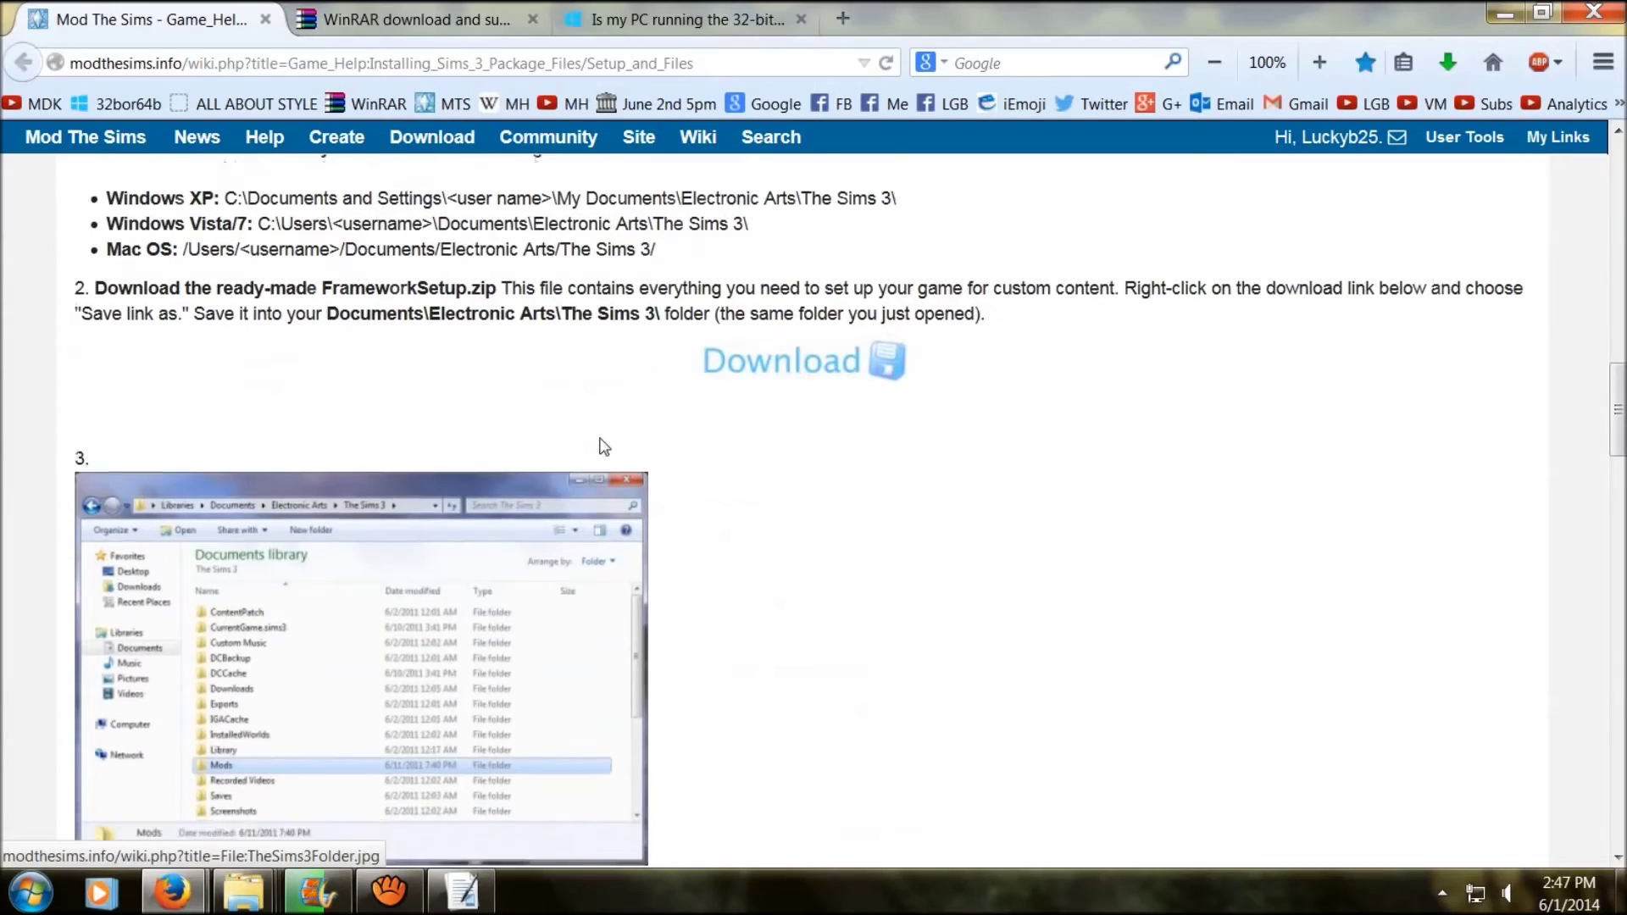
{"action": "scroll", "coordinate": [604, 447], "scroll_direction": "down", "scroll_amount": 9}
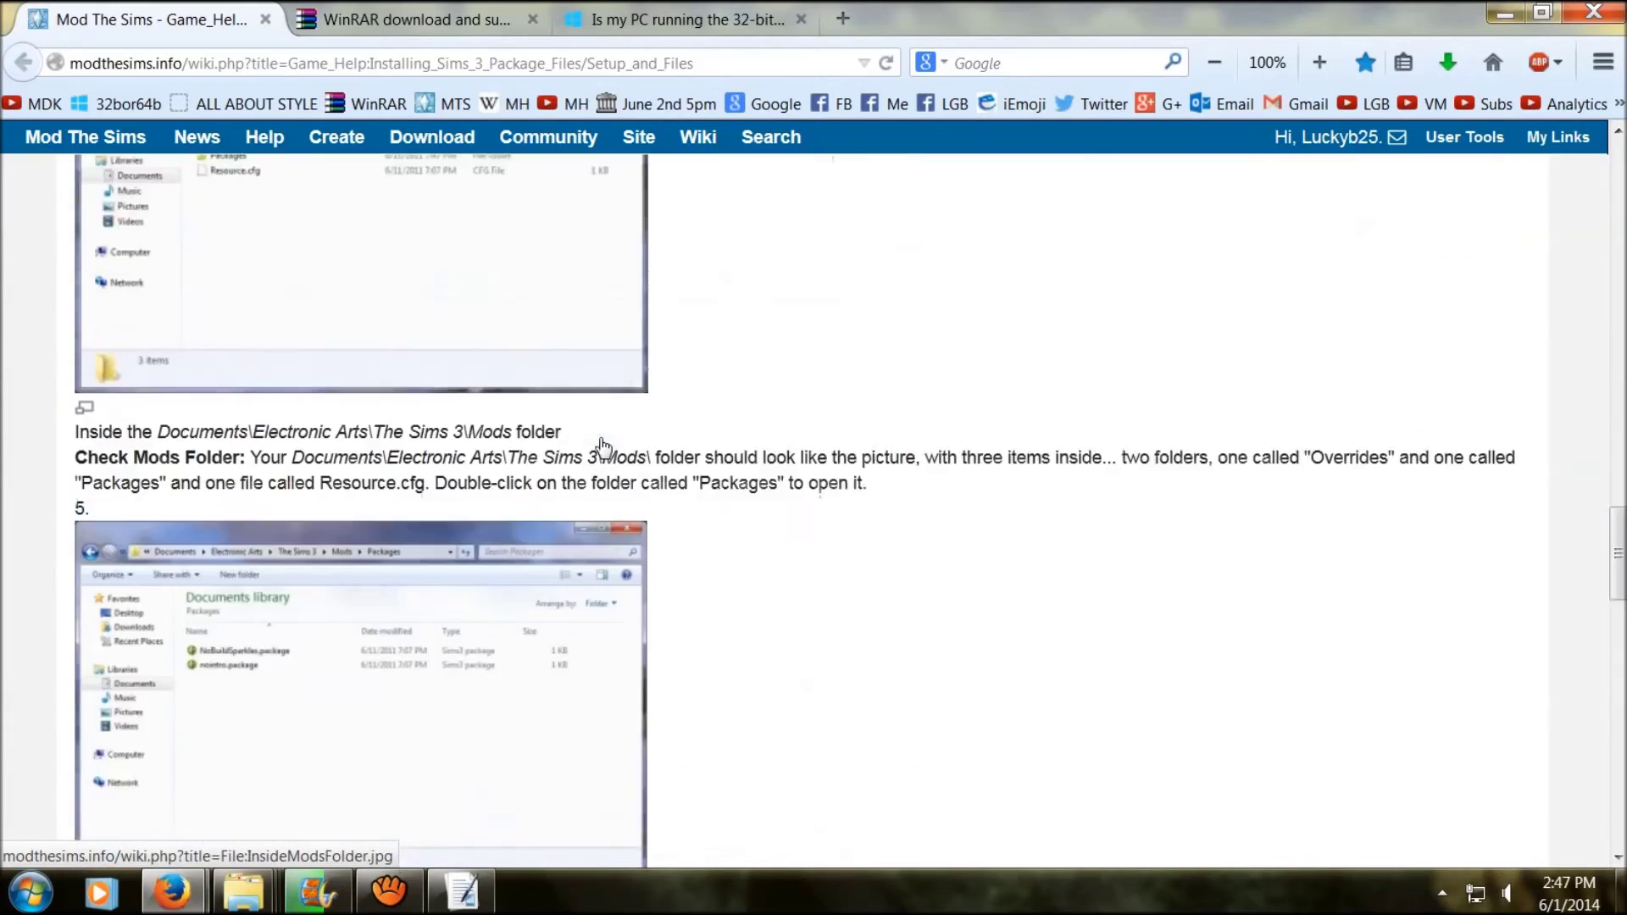
{"action": "scroll", "coordinate": [604, 447], "scroll_direction": "down", "scroll_amount": 12}
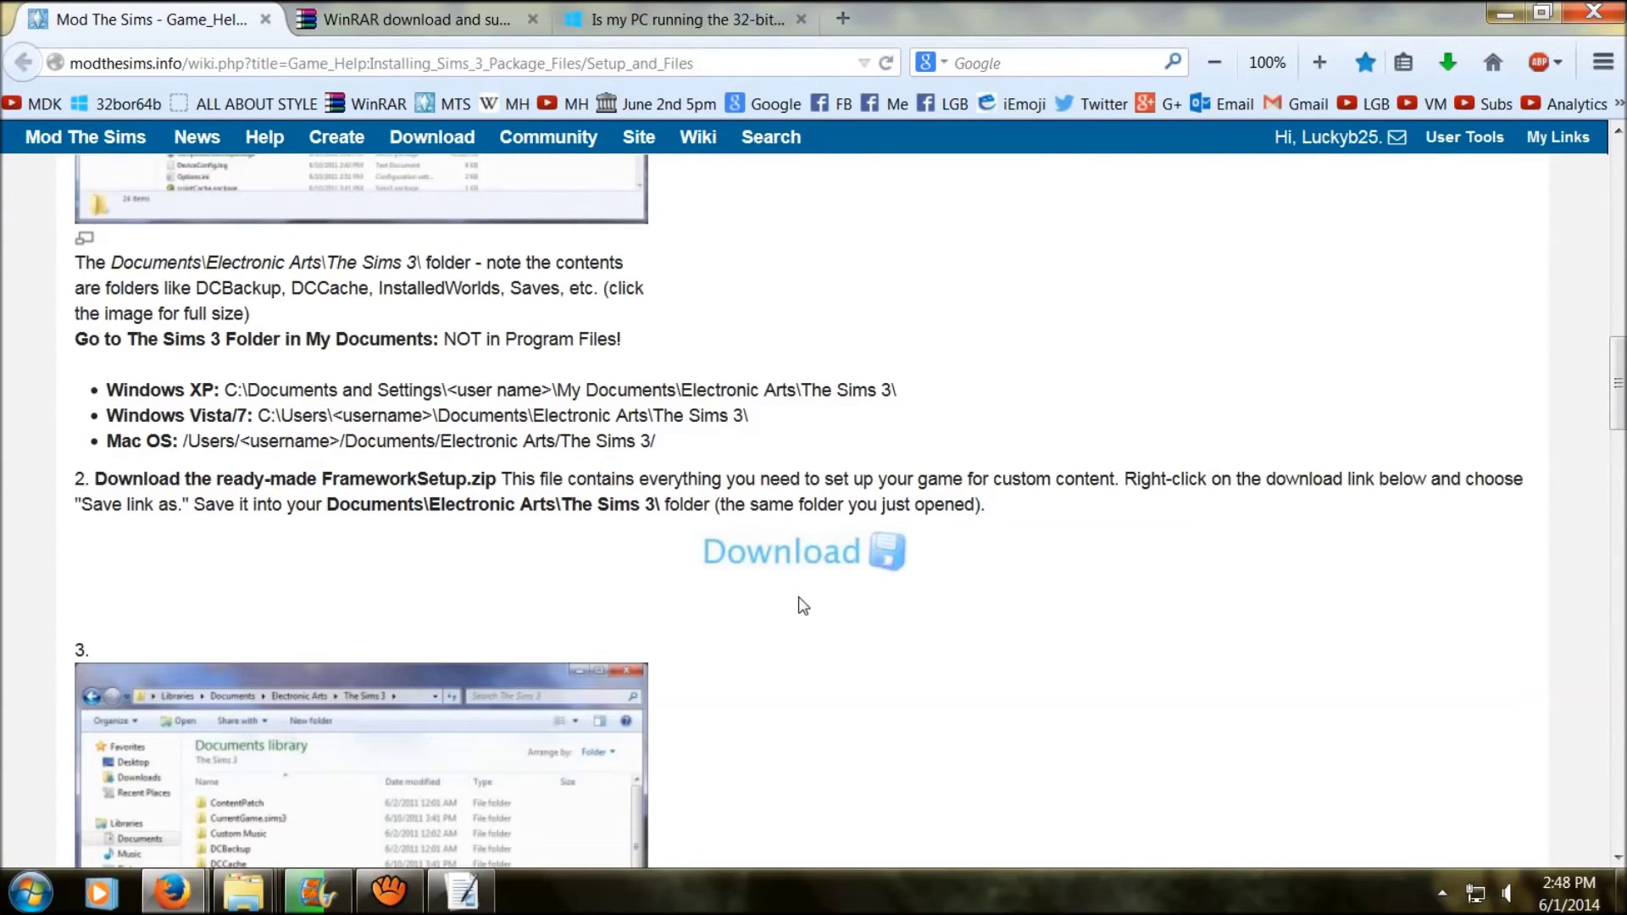
{"action": "left_click", "coordinate": [791, 561]}
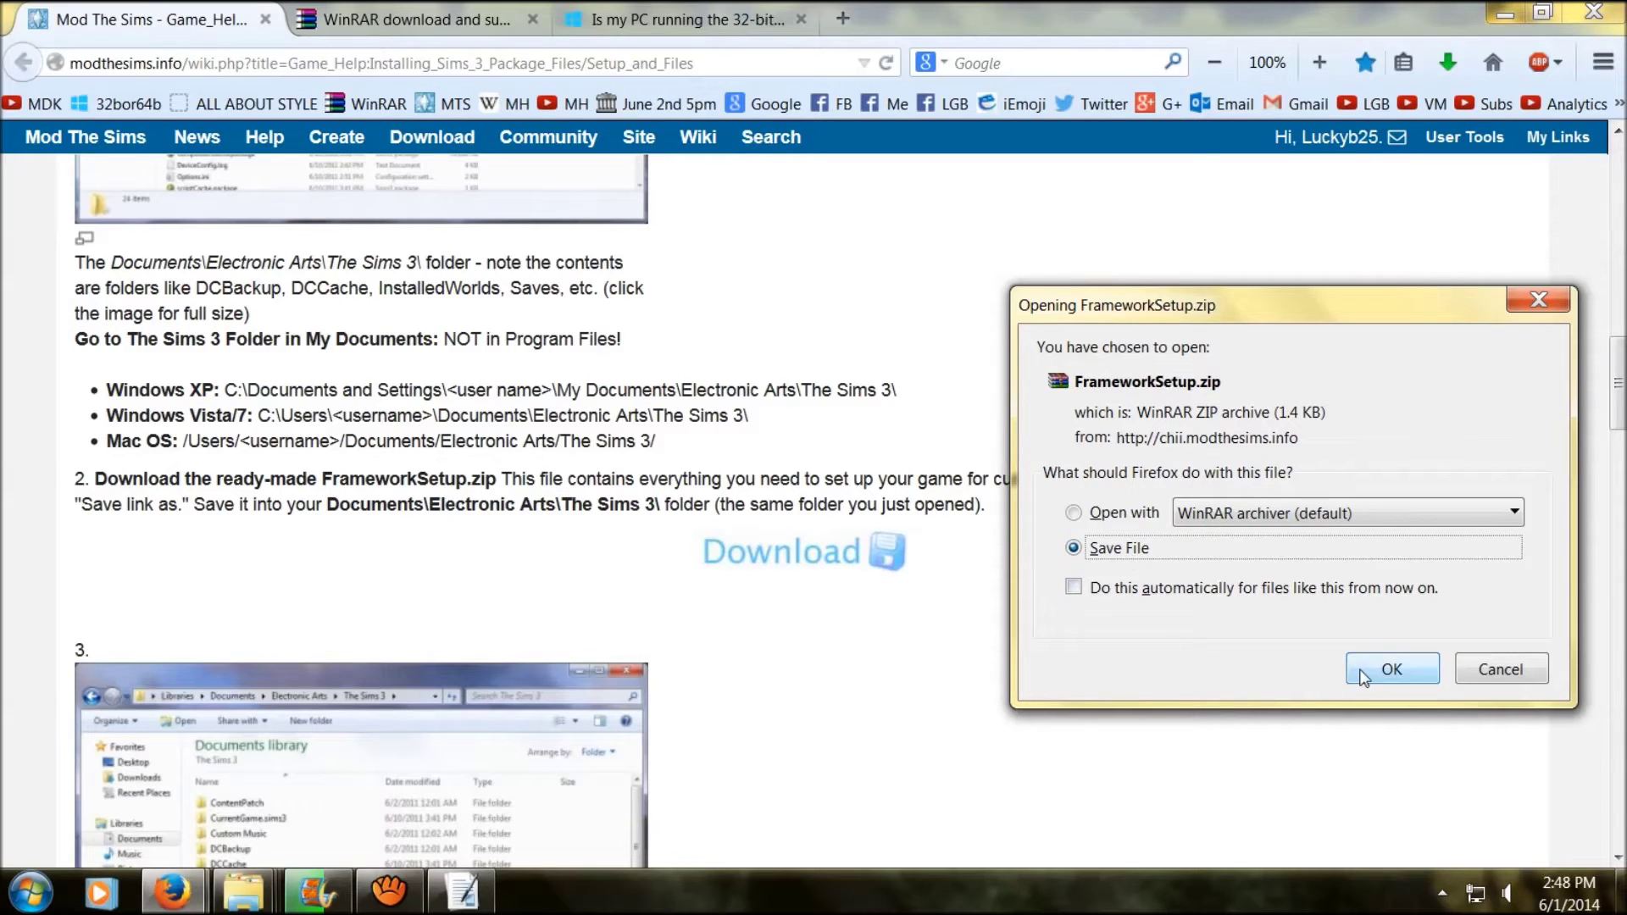
{"action": "left_click", "coordinate": [1391, 670]}
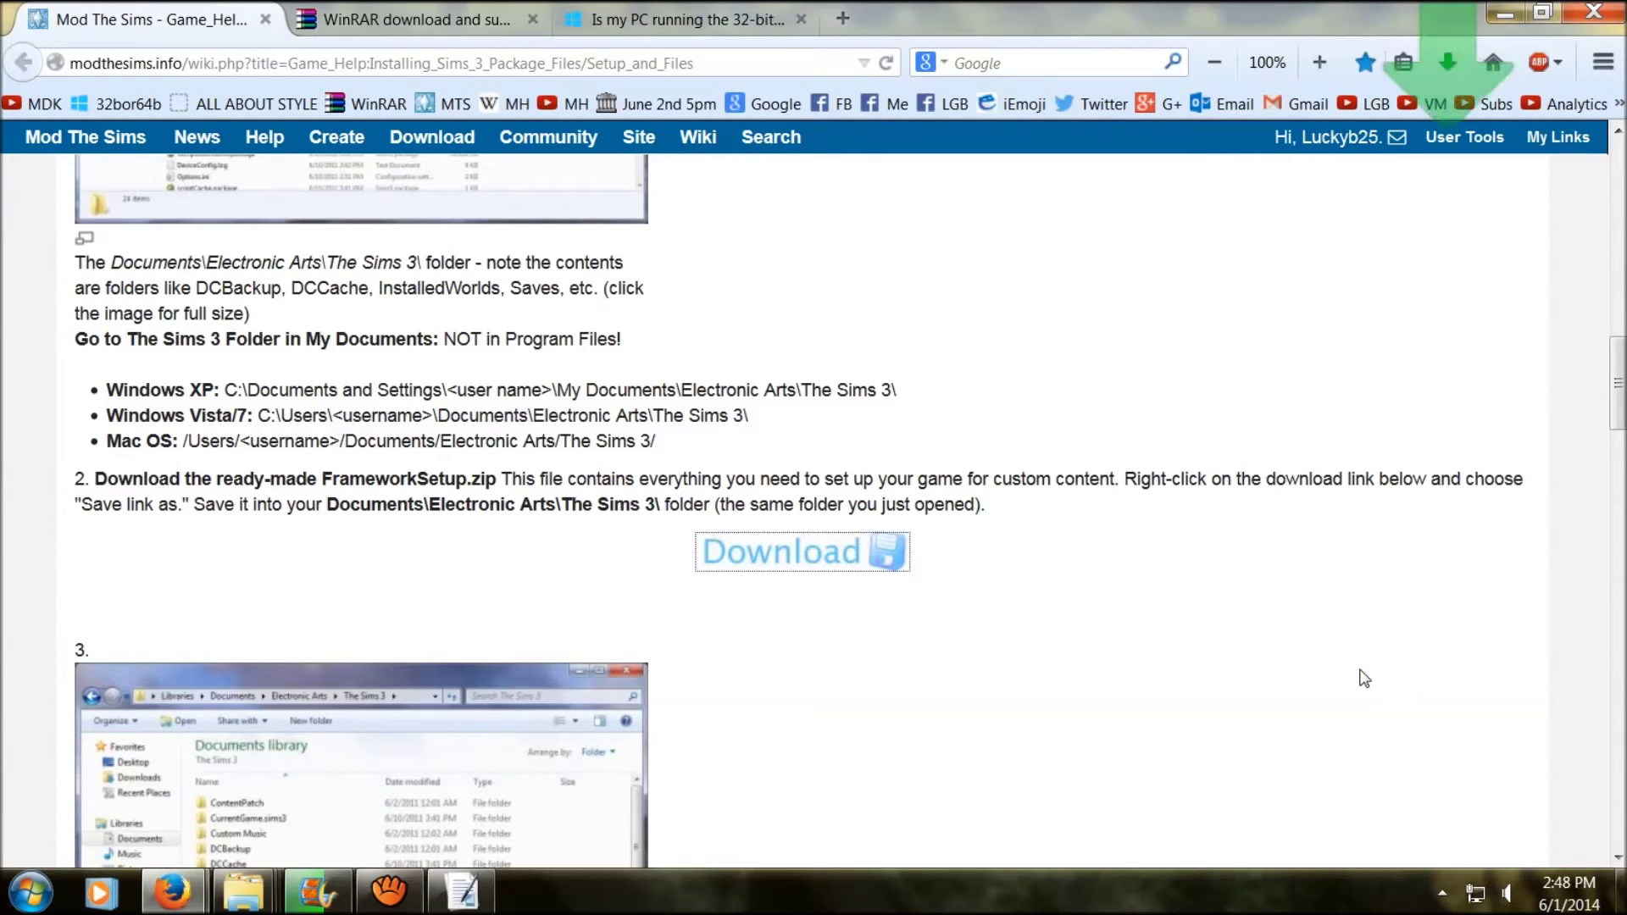
{"action": "left_click", "coordinate": [1446, 64]}
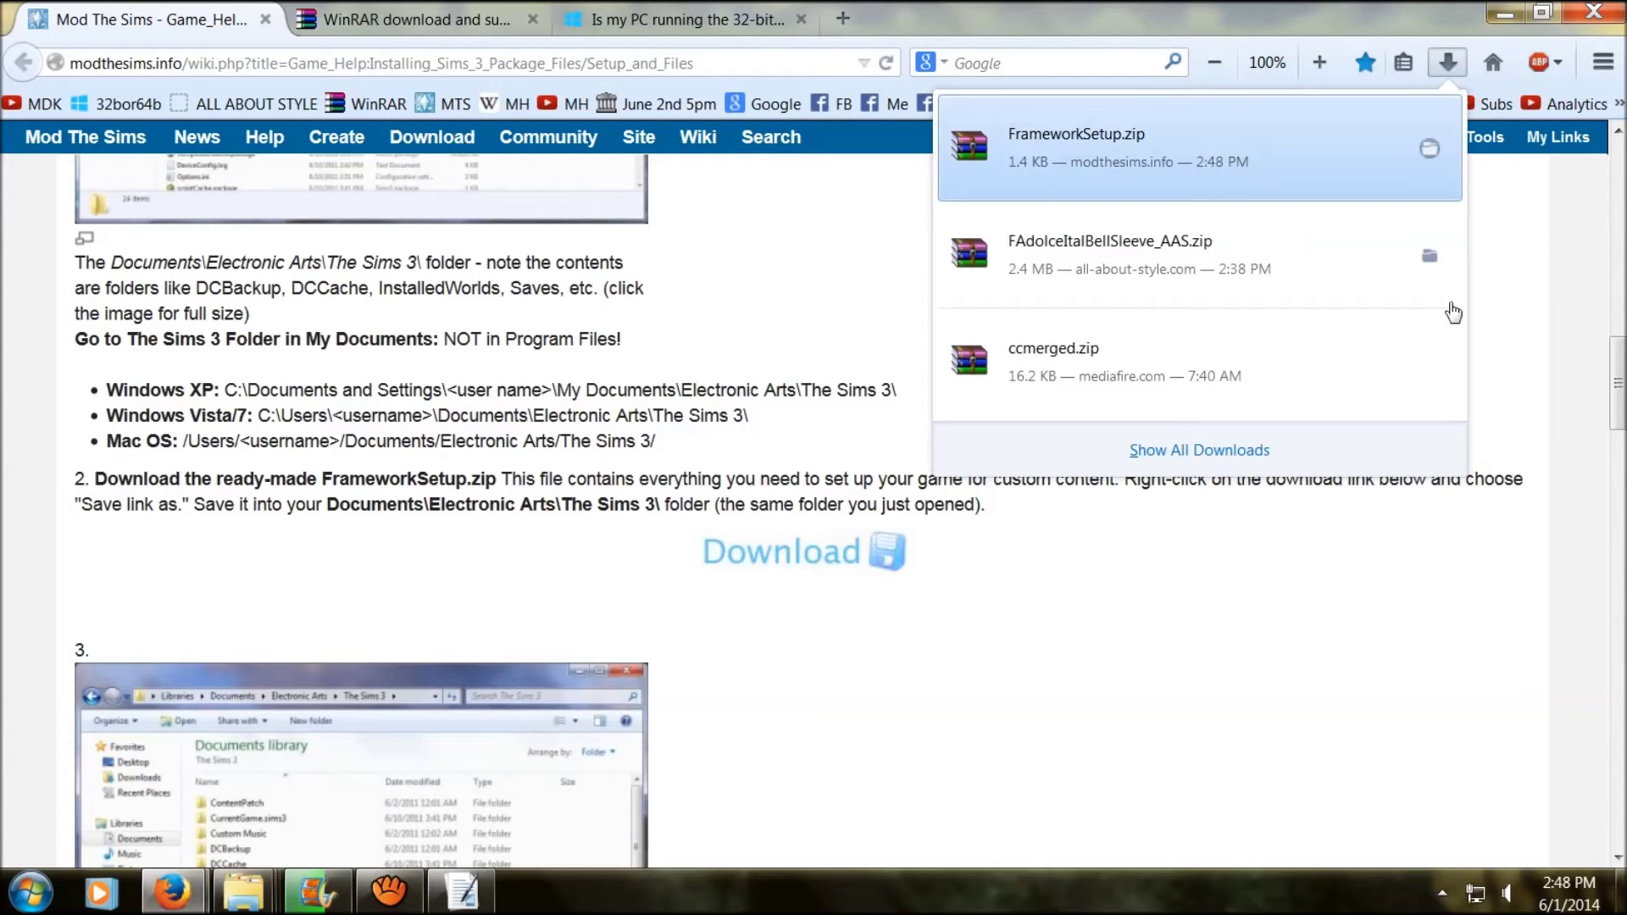
{"action": "left_click", "coordinate": [1356, 643]}
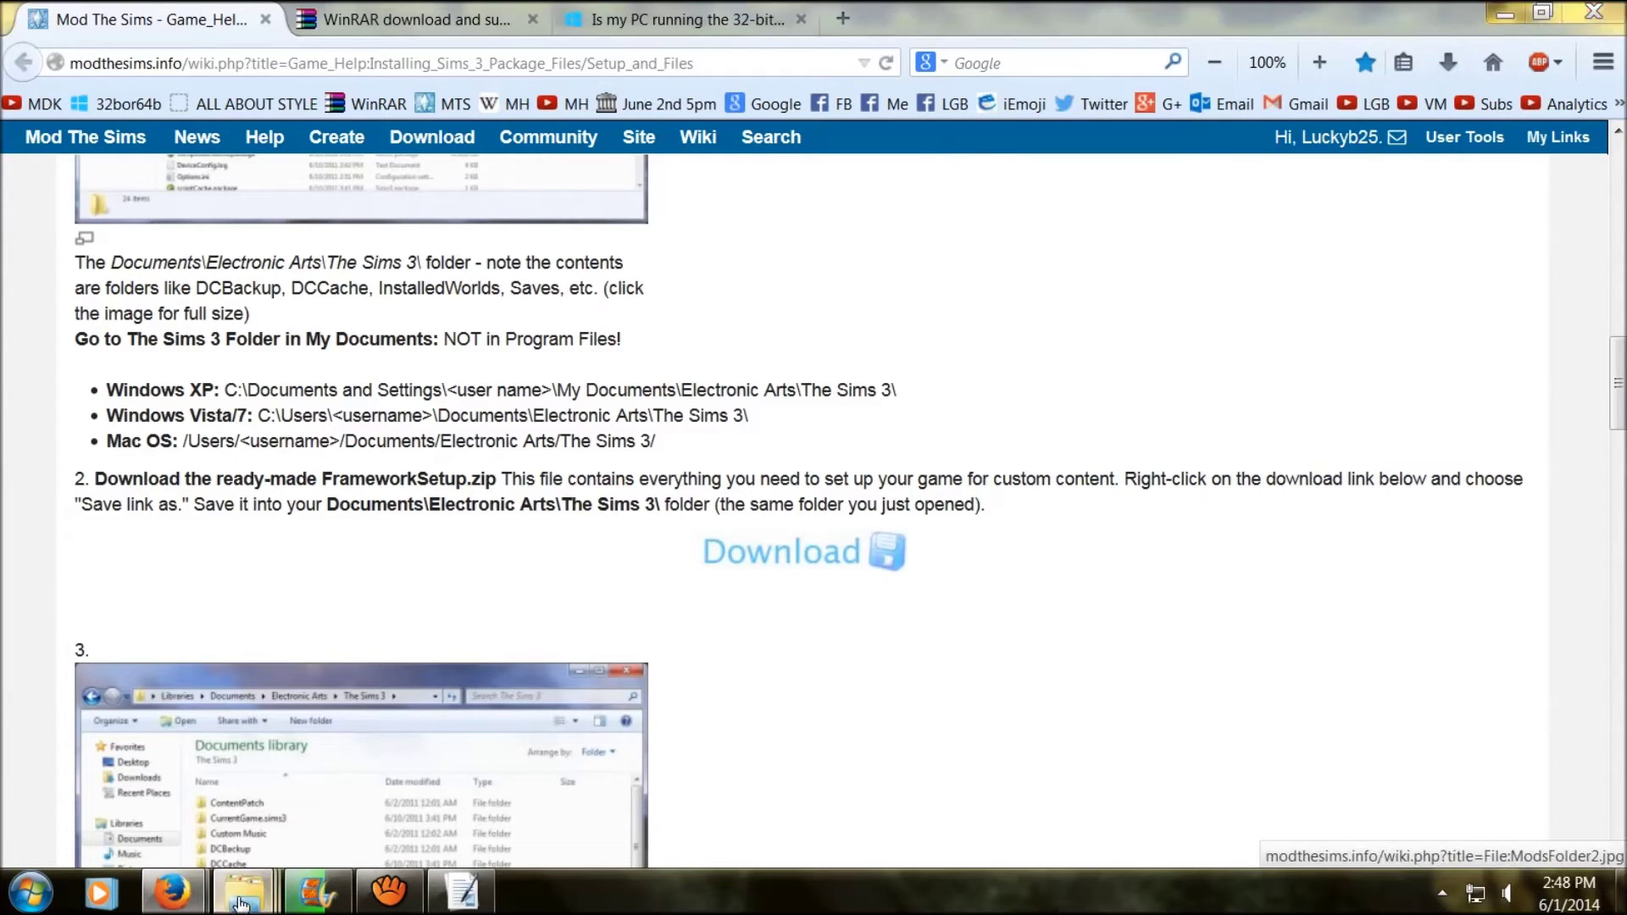
Step: Switch to the Downloads folder and view the extraction options available for the FrameworkSetup archive
{"action": "mouse_move", "coordinate": [241, 903]}
{"action": "left_click", "coordinate": [222, 785]}
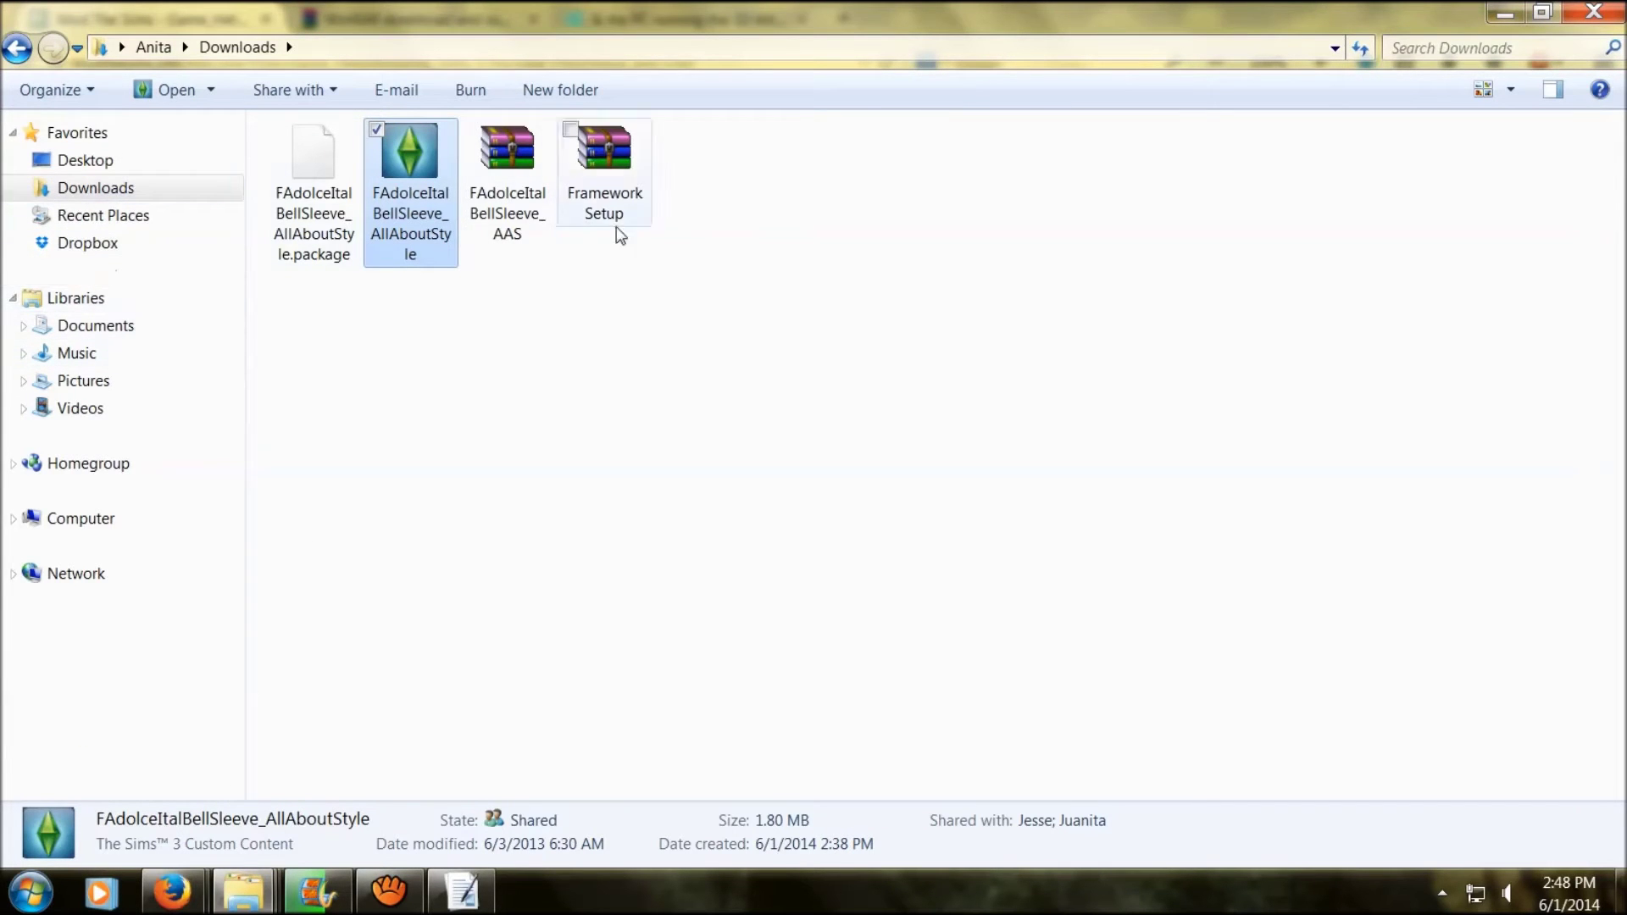
{"action": "left_click", "coordinate": [633, 256]}
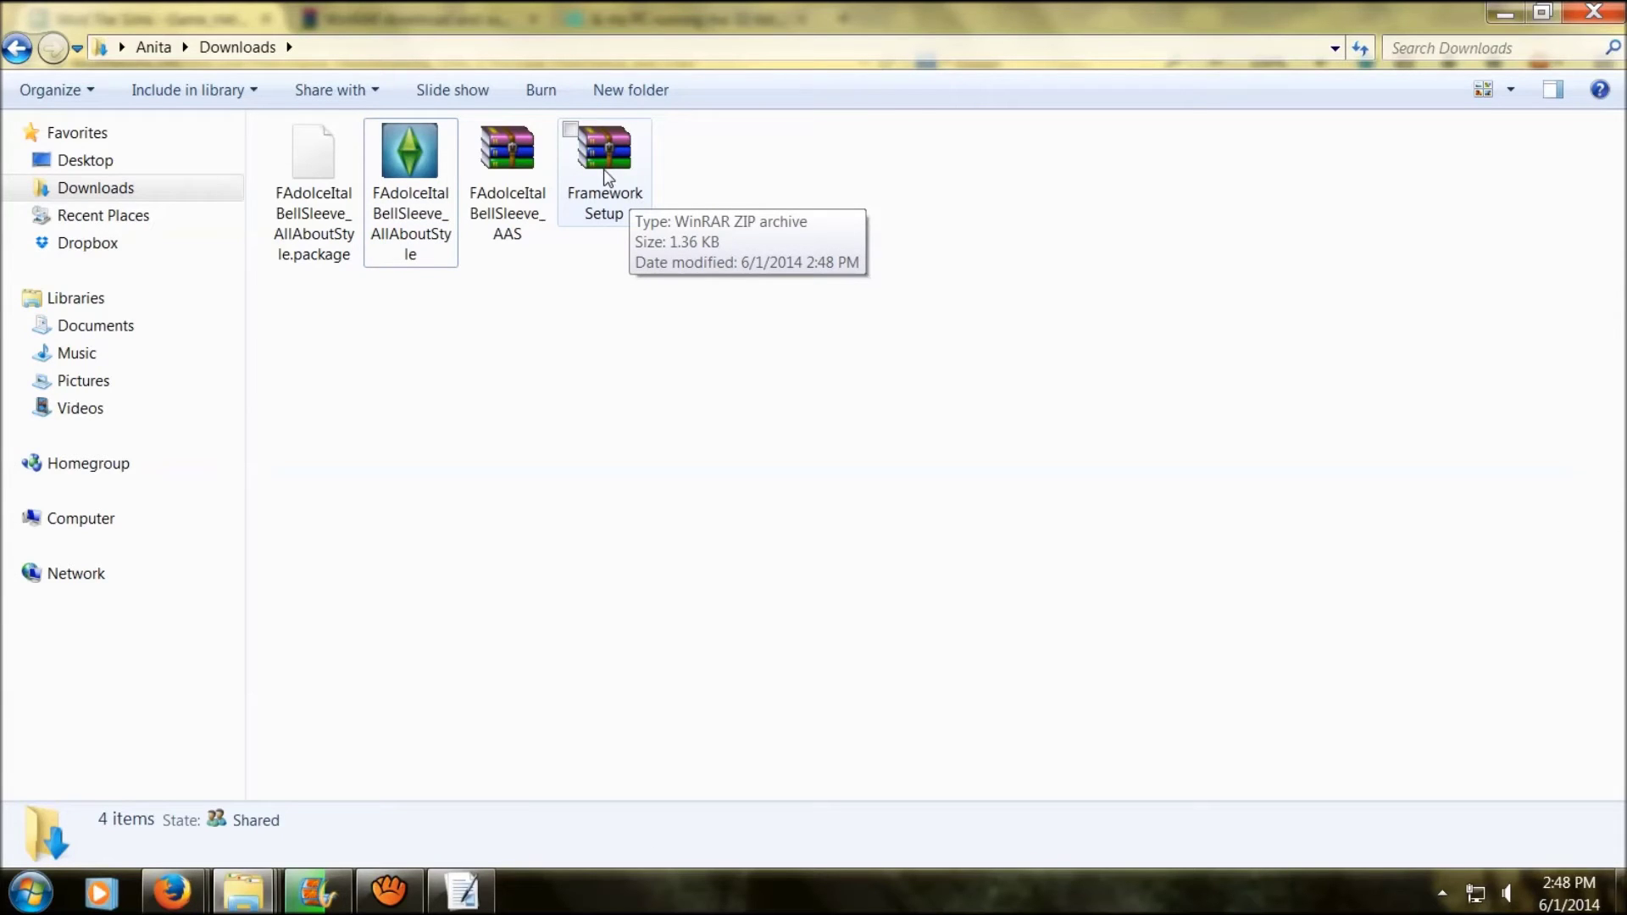
{"action": "left_click", "coordinate": [607, 176]}
{"action": "right_click", "coordinate": [607, 175]}
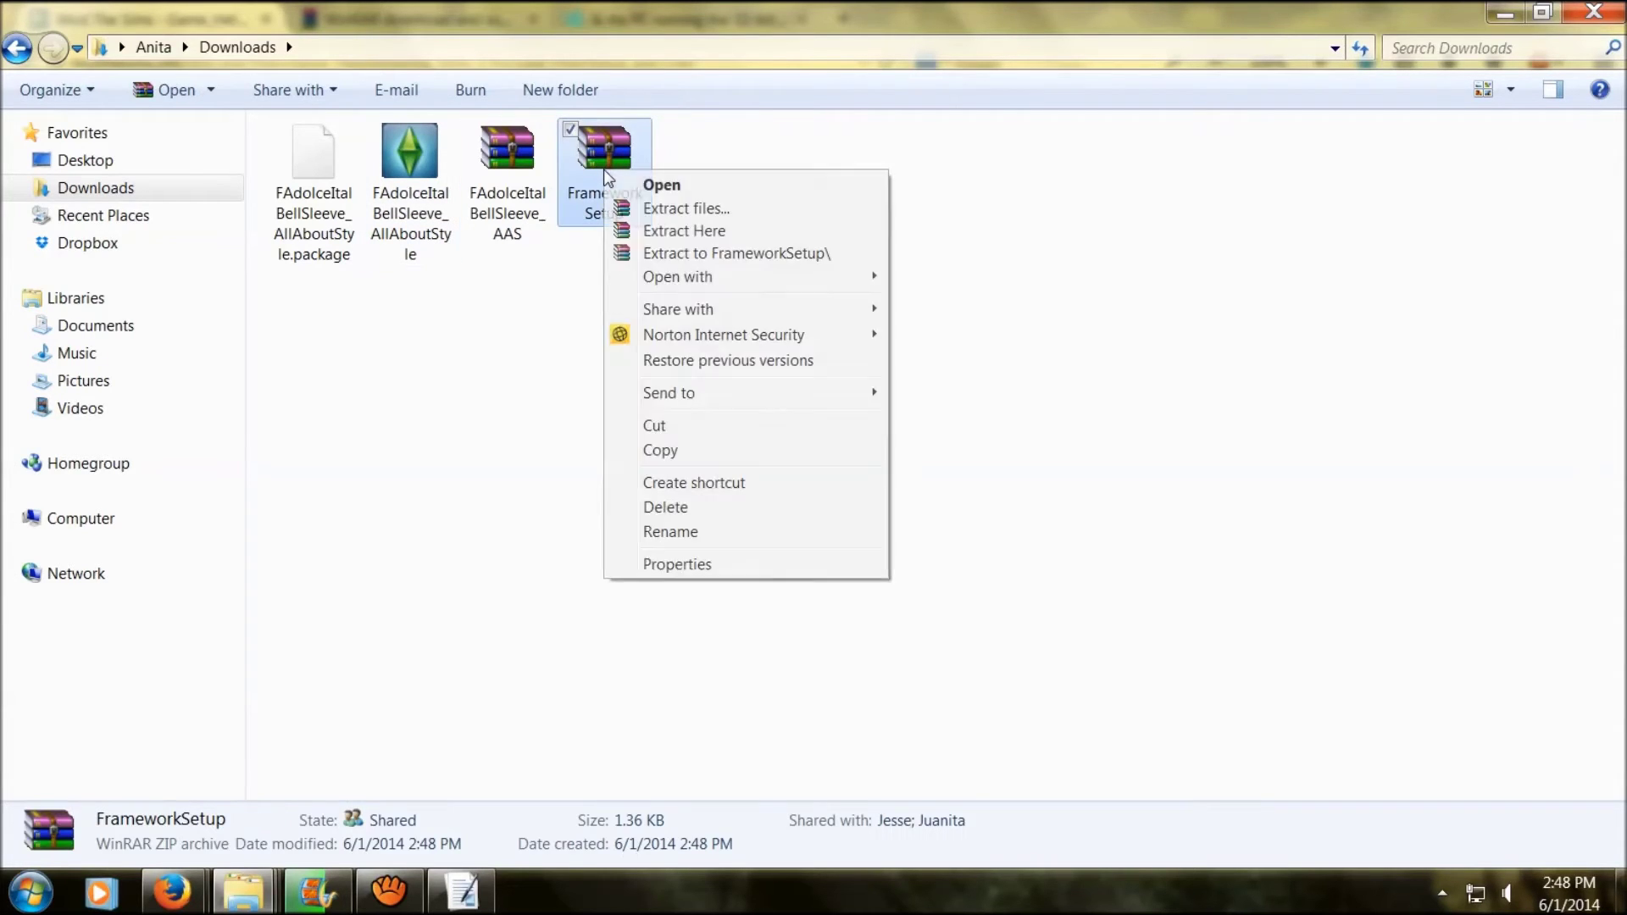
{"action": "left_click", "coordinate": [498, 364]}
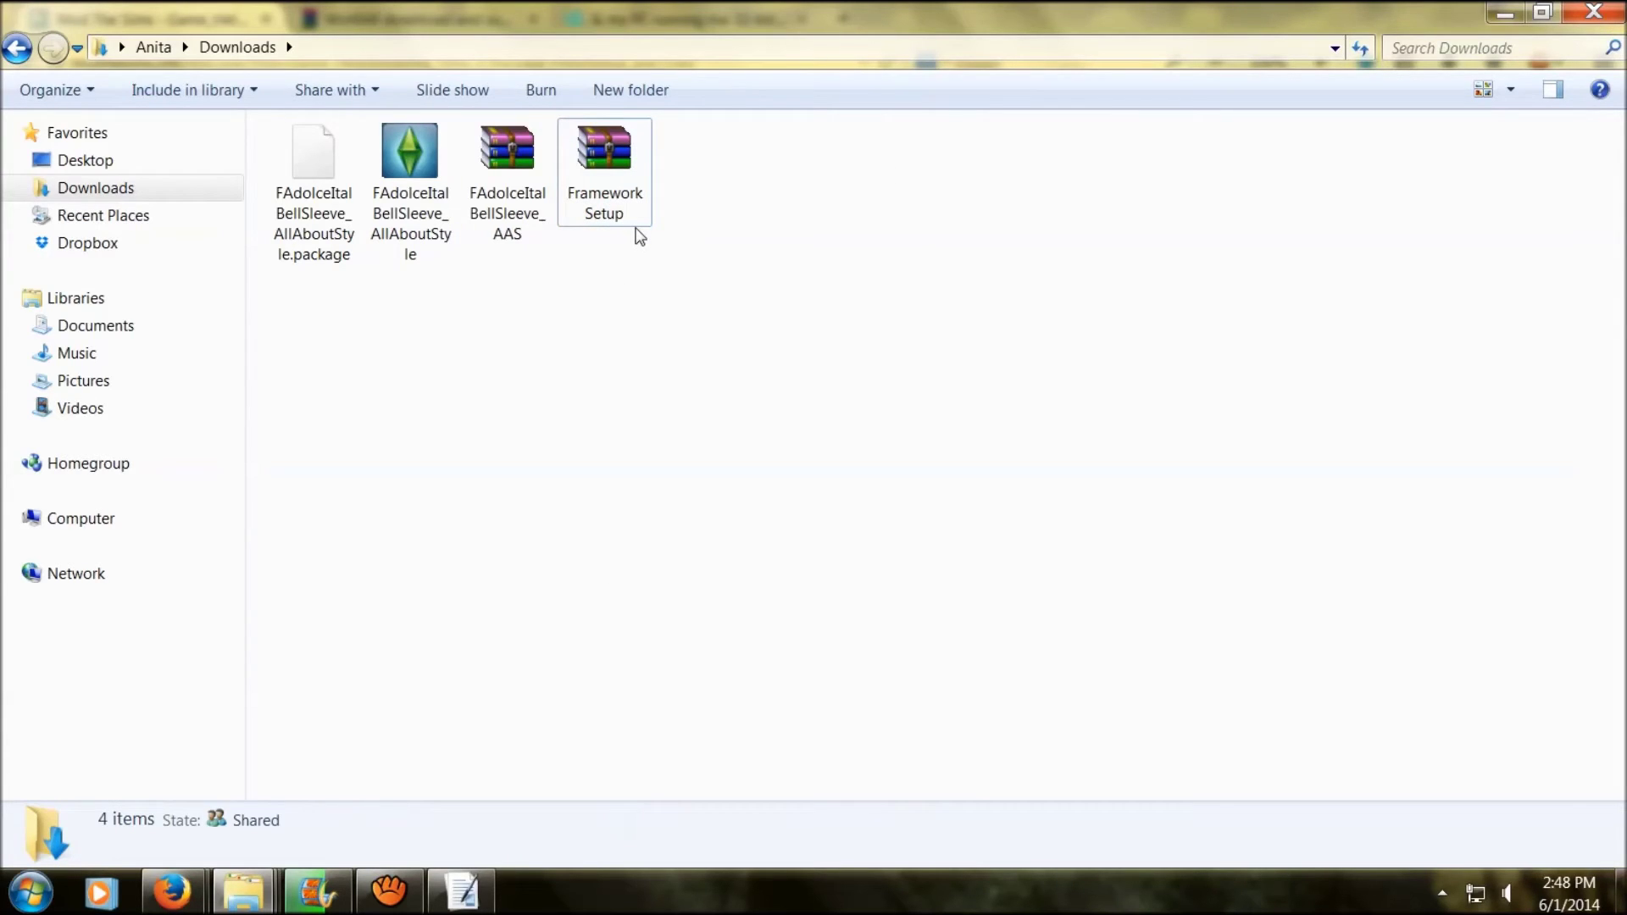
{"action": "mouse_move", "coordinate": [641, 206]}
Step: Switch to Firefox and view the CNET download pages for WinRAR (32-bit) and WinRAR (64-bit)
{"action": "mouse_move", "coordinate": [172, 891]}
{"action": "left_click", "coordinate": [405, 837]}
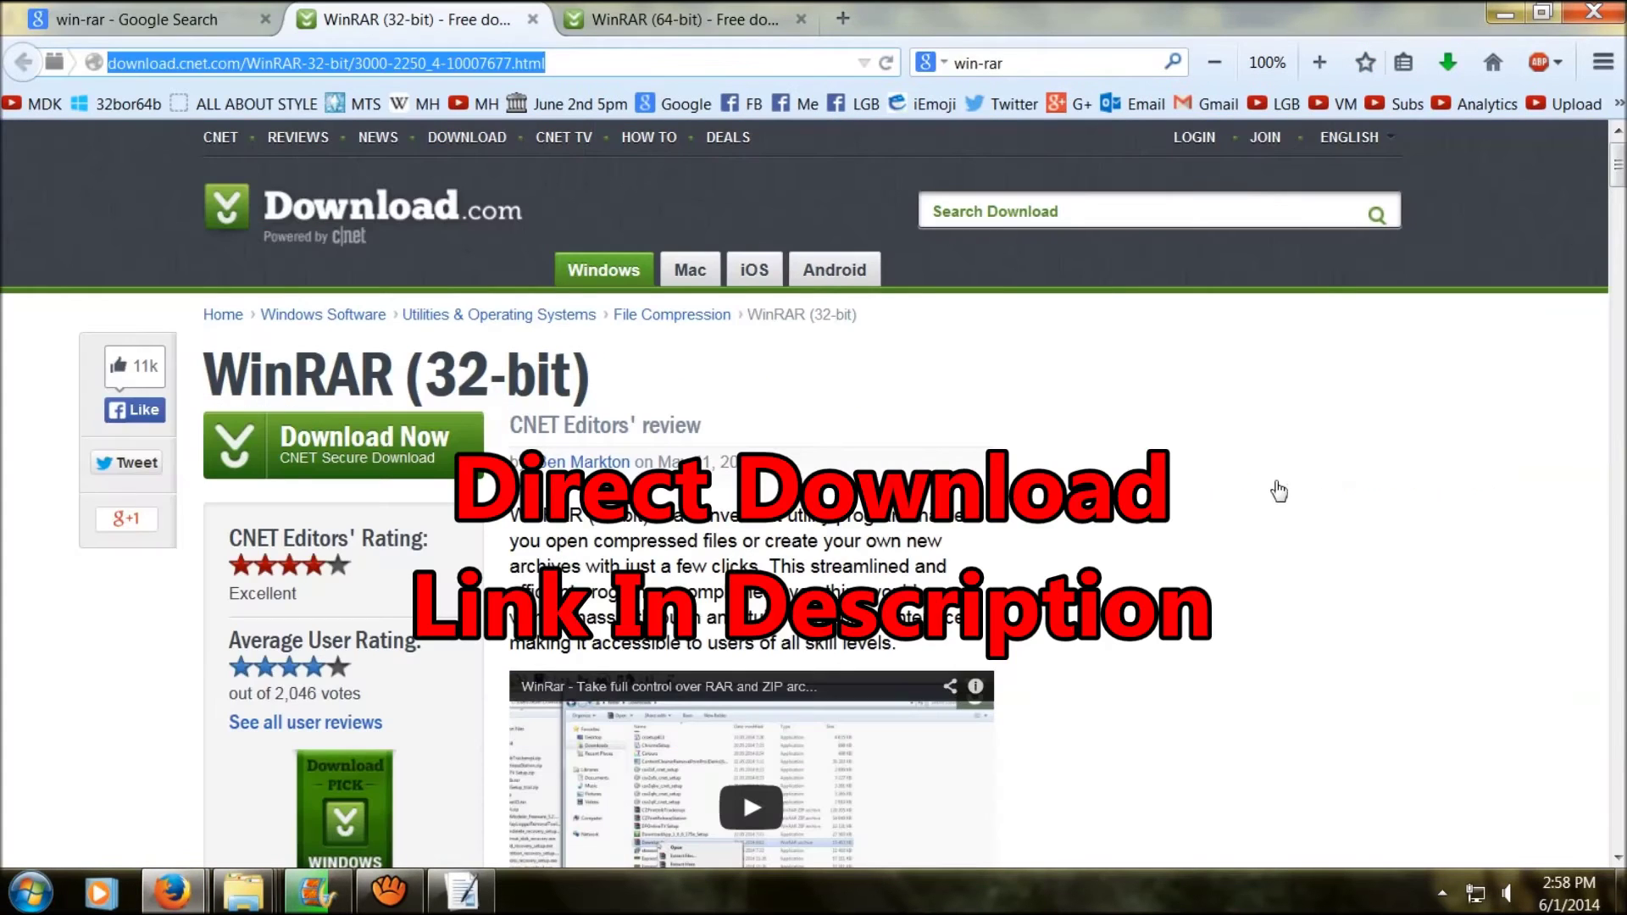
{"action": "left_click", "coordinate": [1278, 491]}
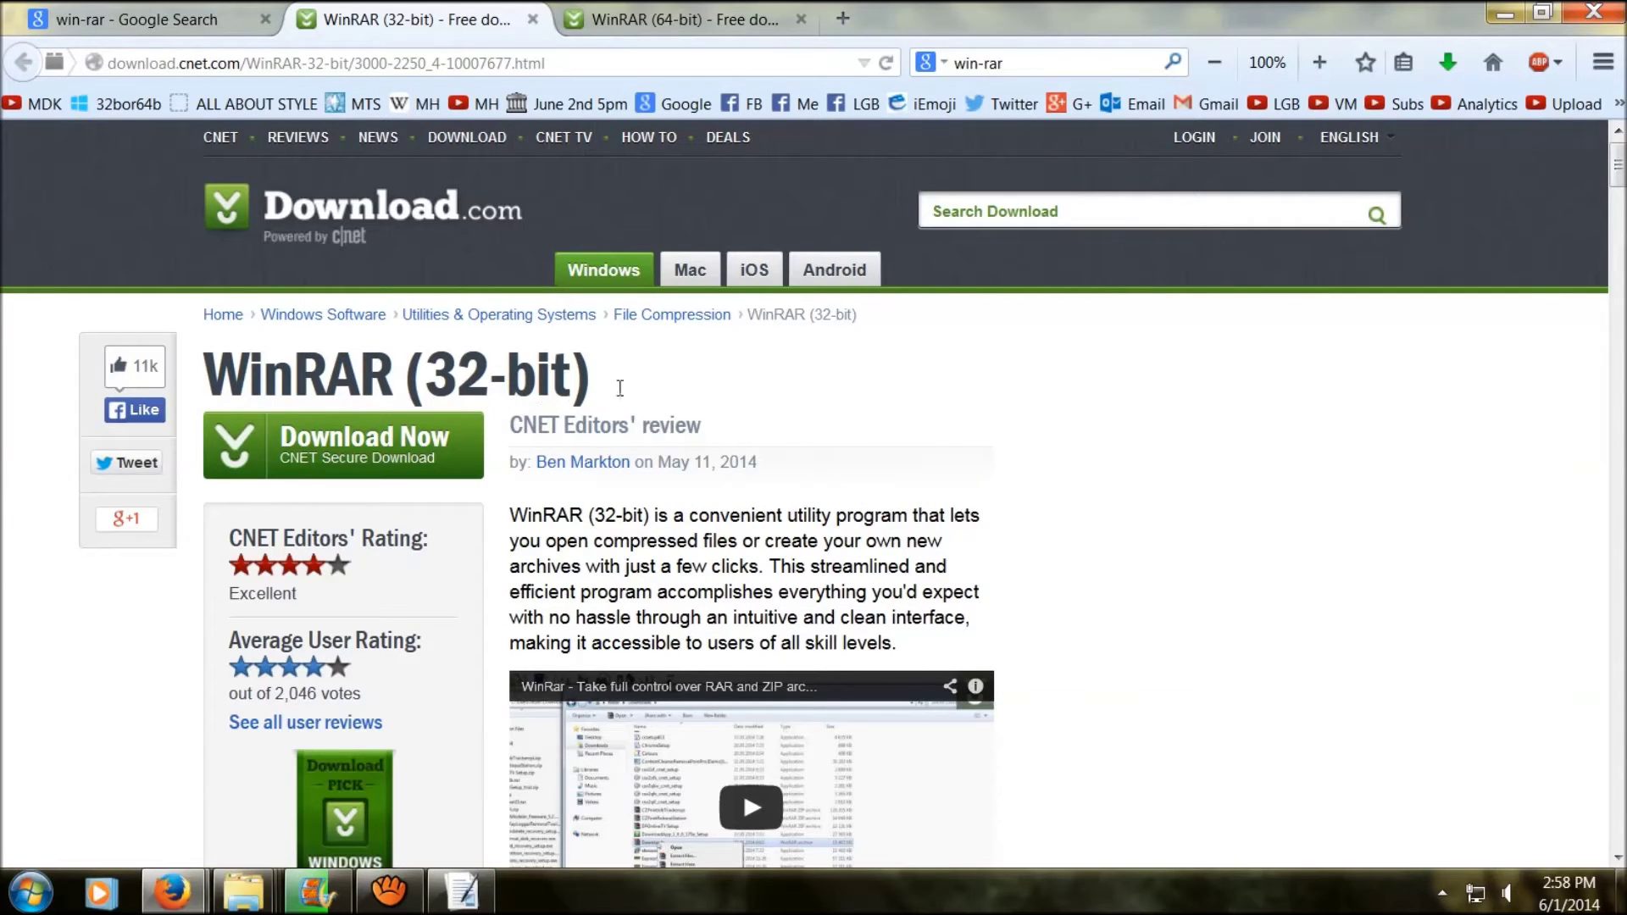
{"action": "left_click", "coordinate": [678, 19]}
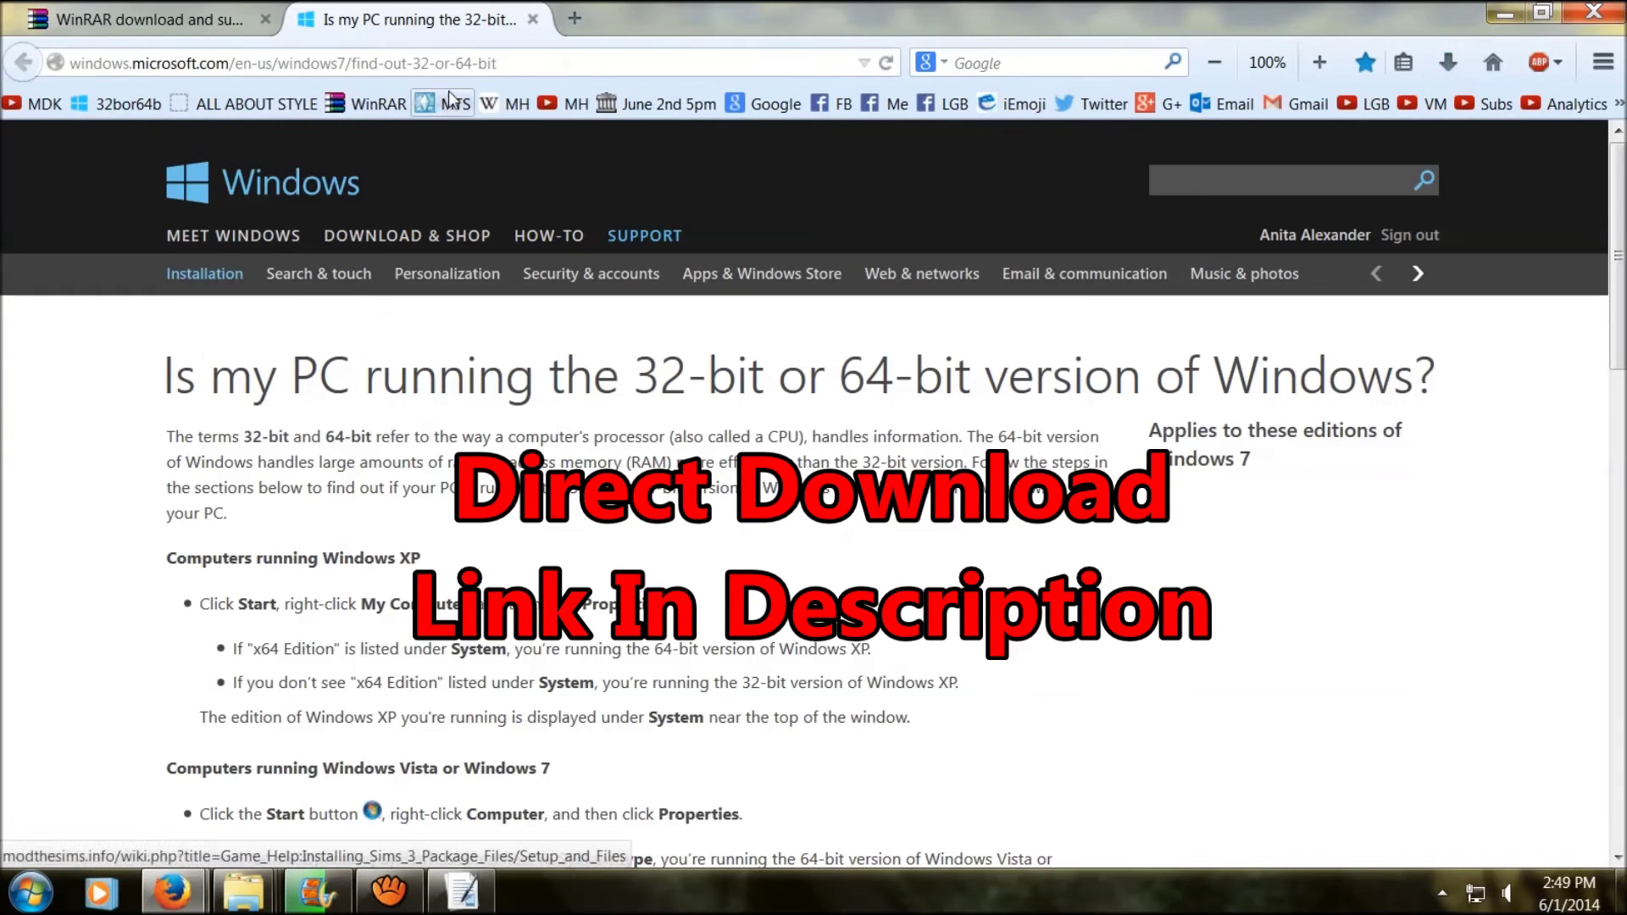
Step: Read the Microsoft instructions for finding out whether Windows XP, Vista or 7 is 32-bit or 64-bit
{"action": "scroll", "coordinate": [135, 449], "scroll_direction": "down", "scroll_amount": 2}
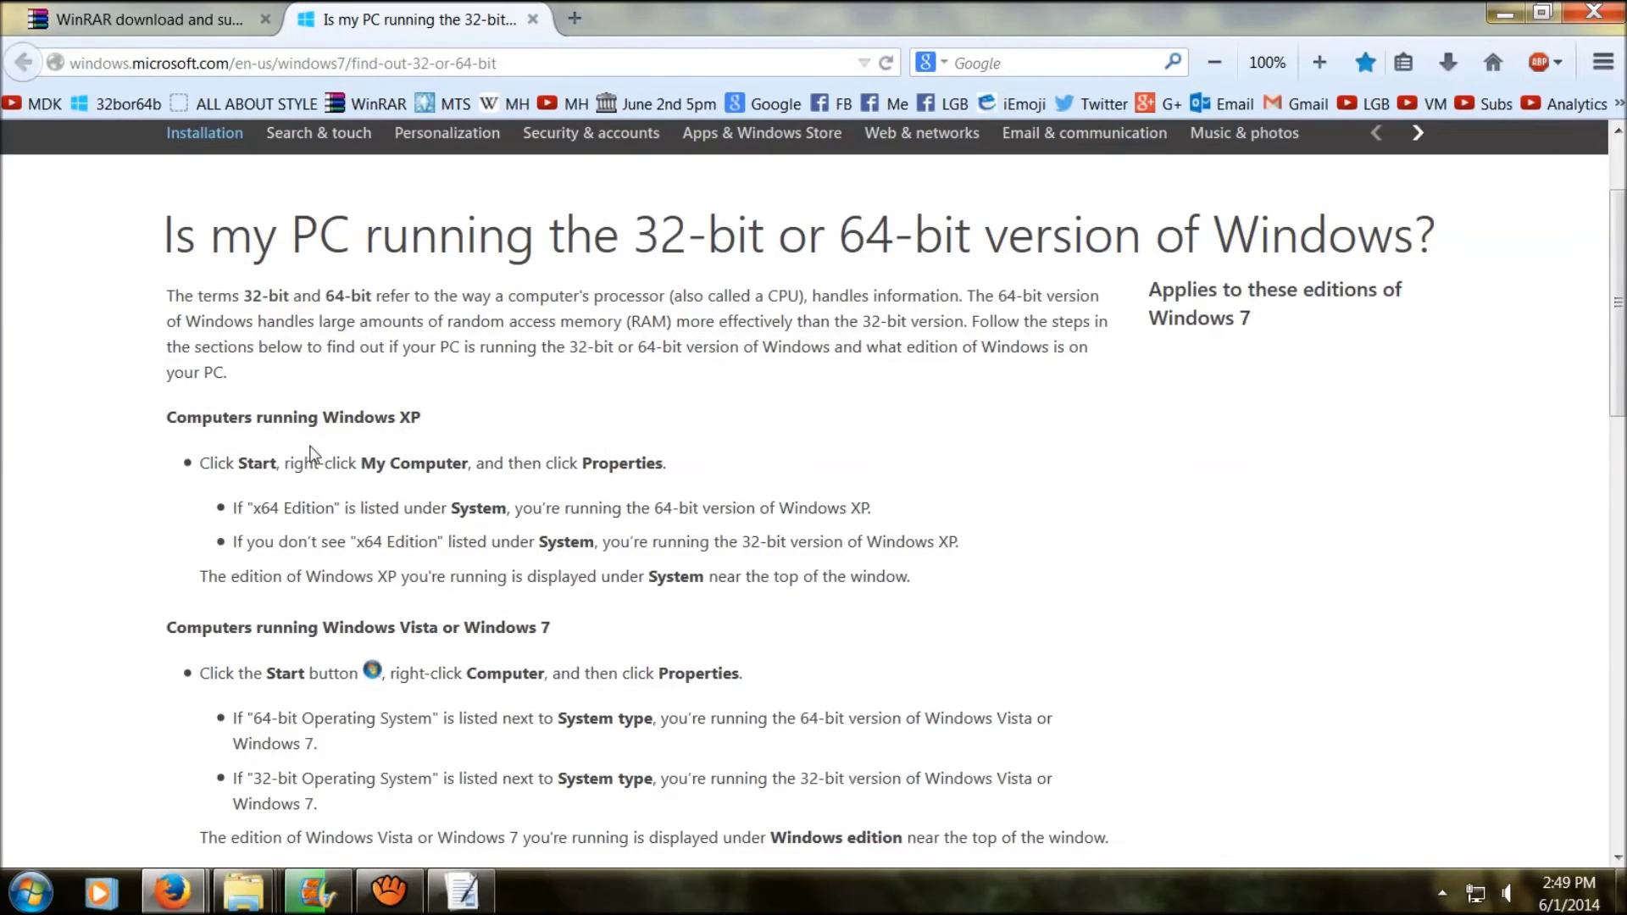
{"action": "scroll", "coordinate": [100, 395], "scroll_direction": "down", "scroll_amount": 1}
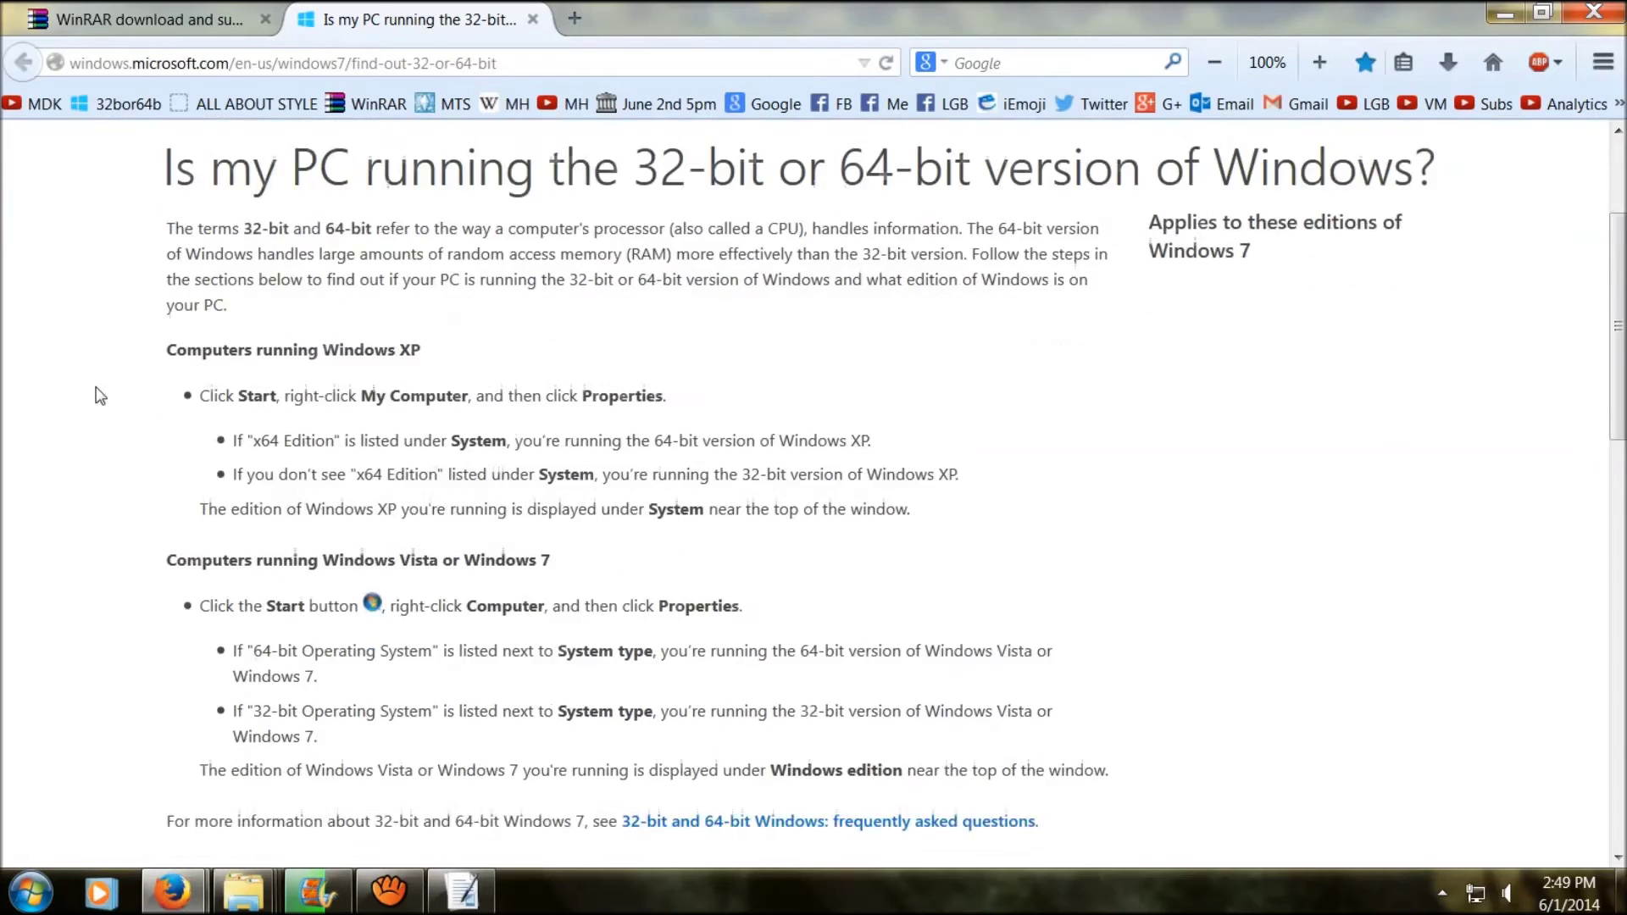
{"action": "scroll", "coordinate": [100, 395], "scroll_direction": "down", "scroll_amount": 3}
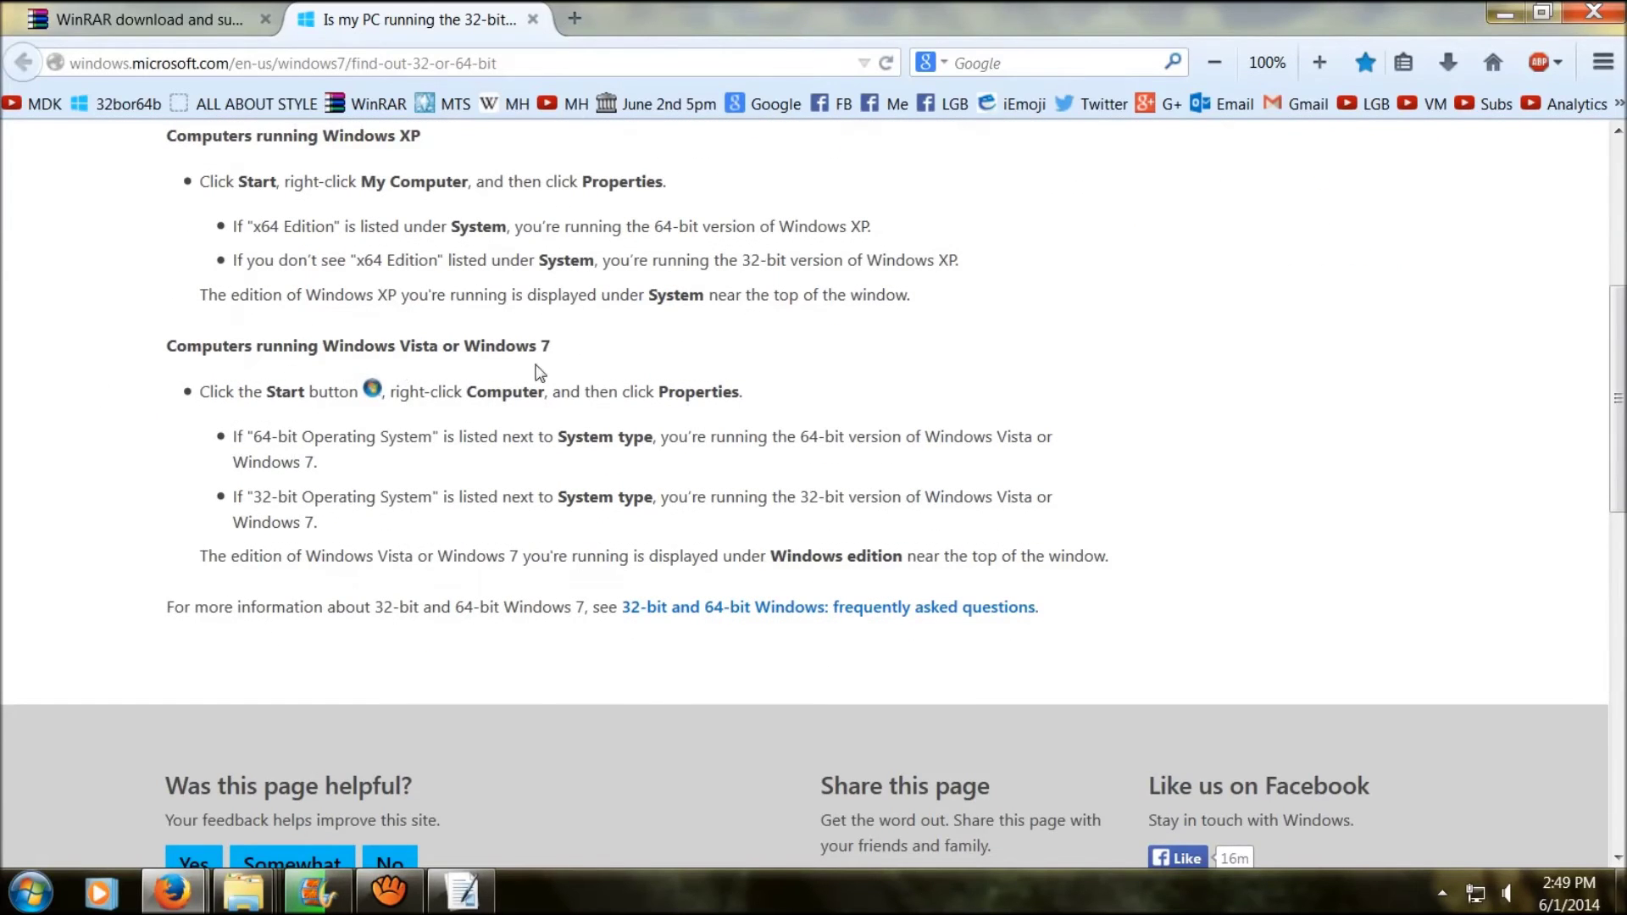
Step: Open the Computer properties to check whether the system type is 32-bit or 64-bit
{"action": "left_click", "coordinate": [34, 894]}
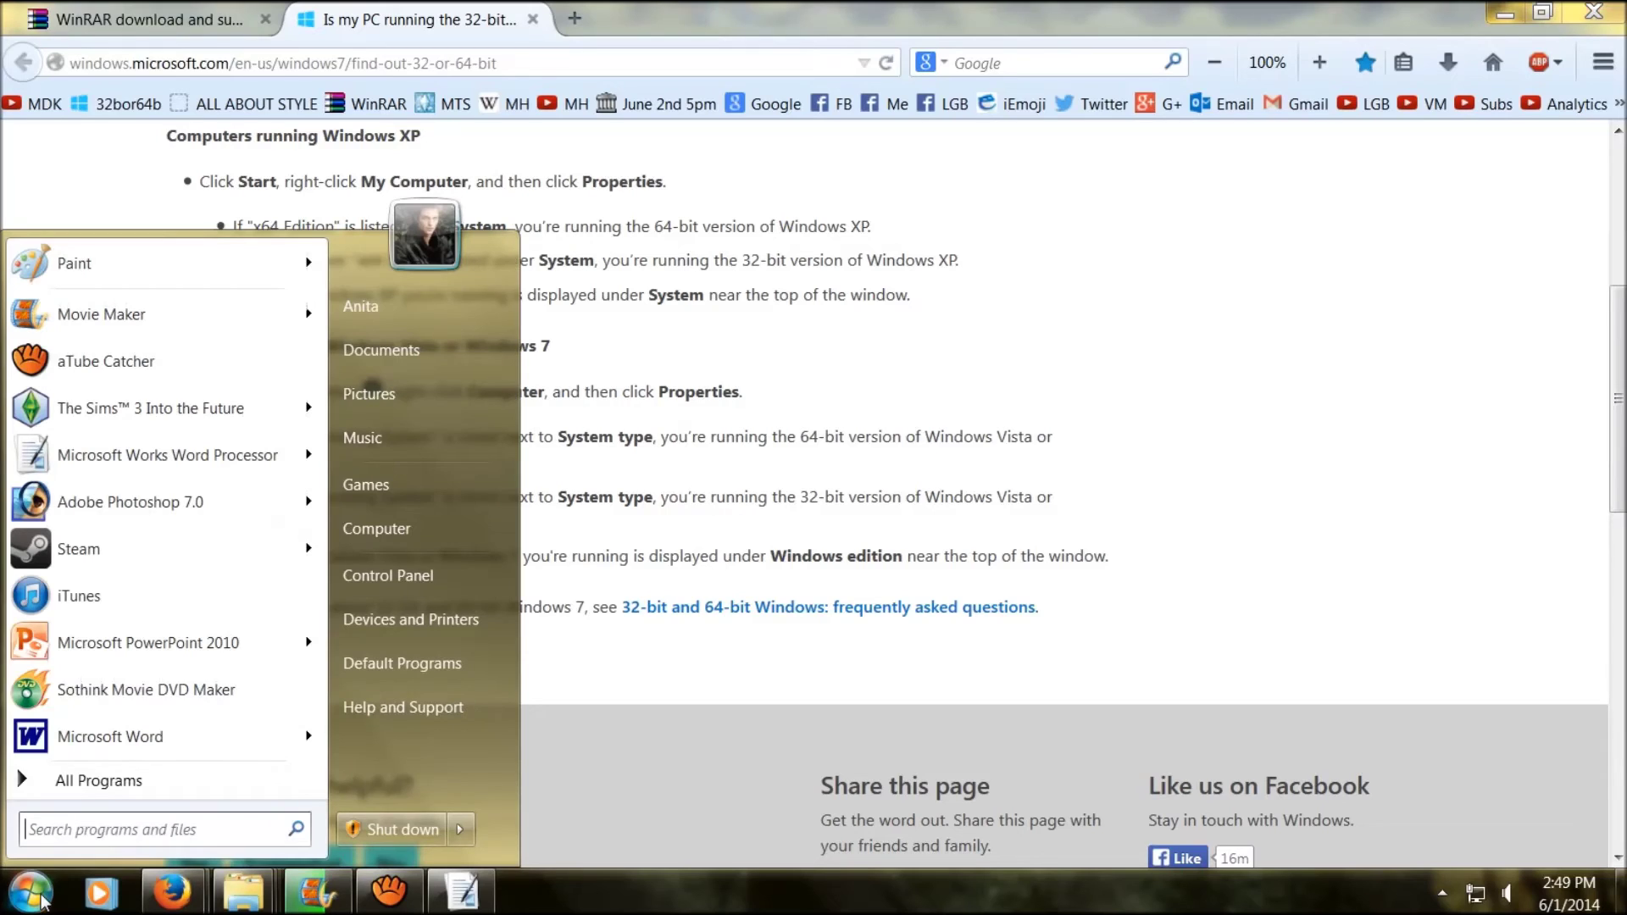
{"action": "right_click", "coordinate": [384, 533]}
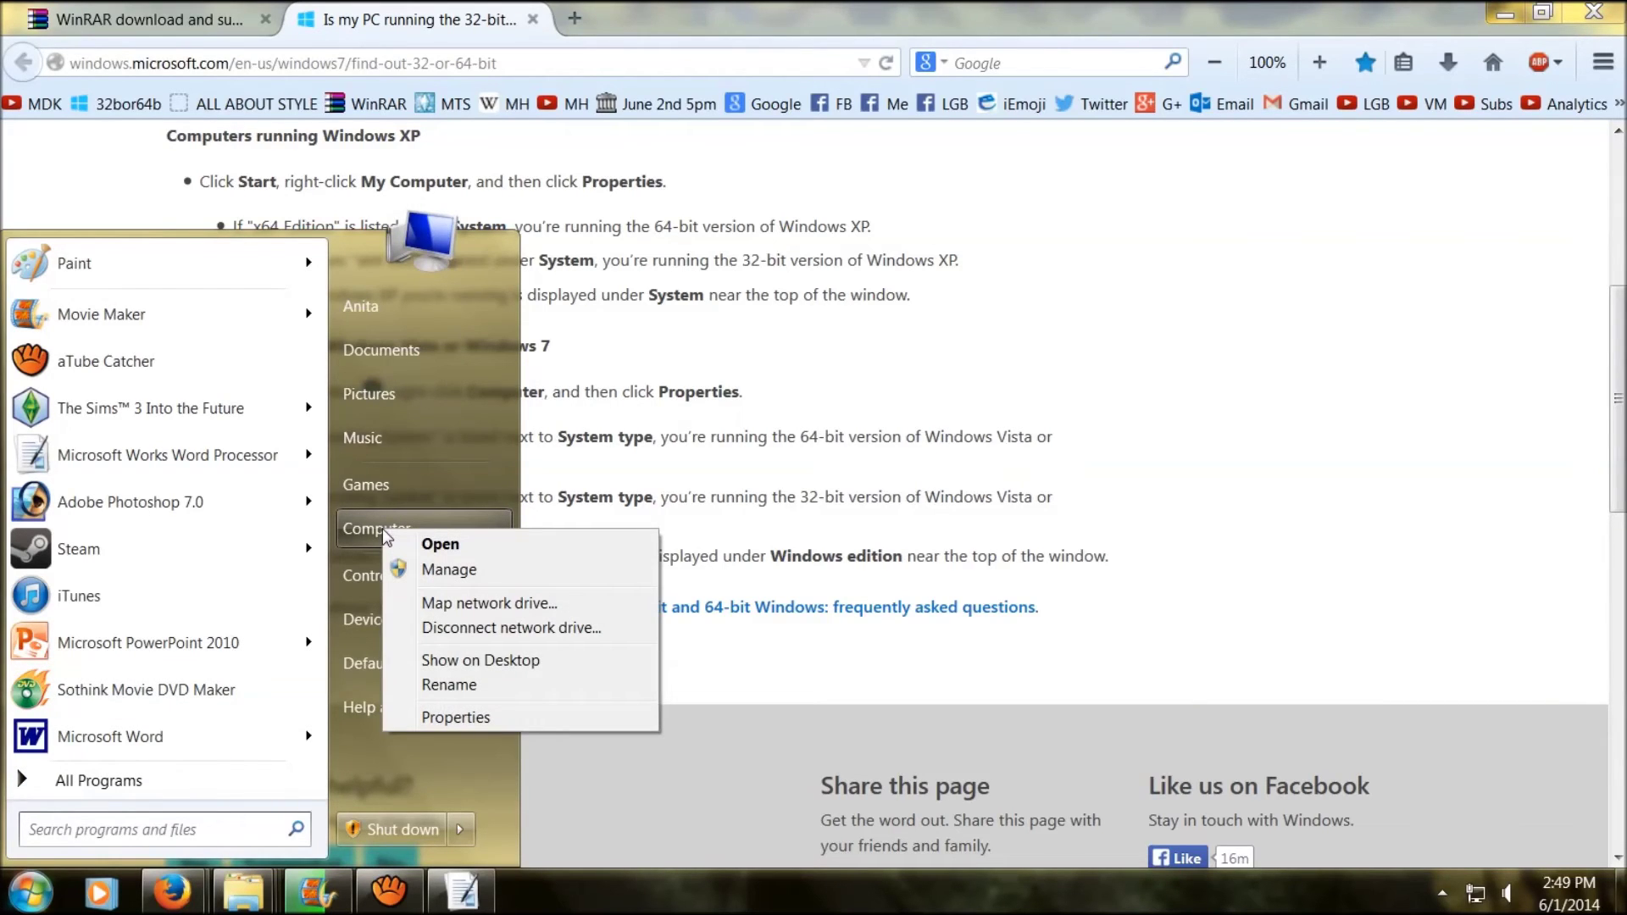
{"action": "left_click", "coordinate": [493, 725]}
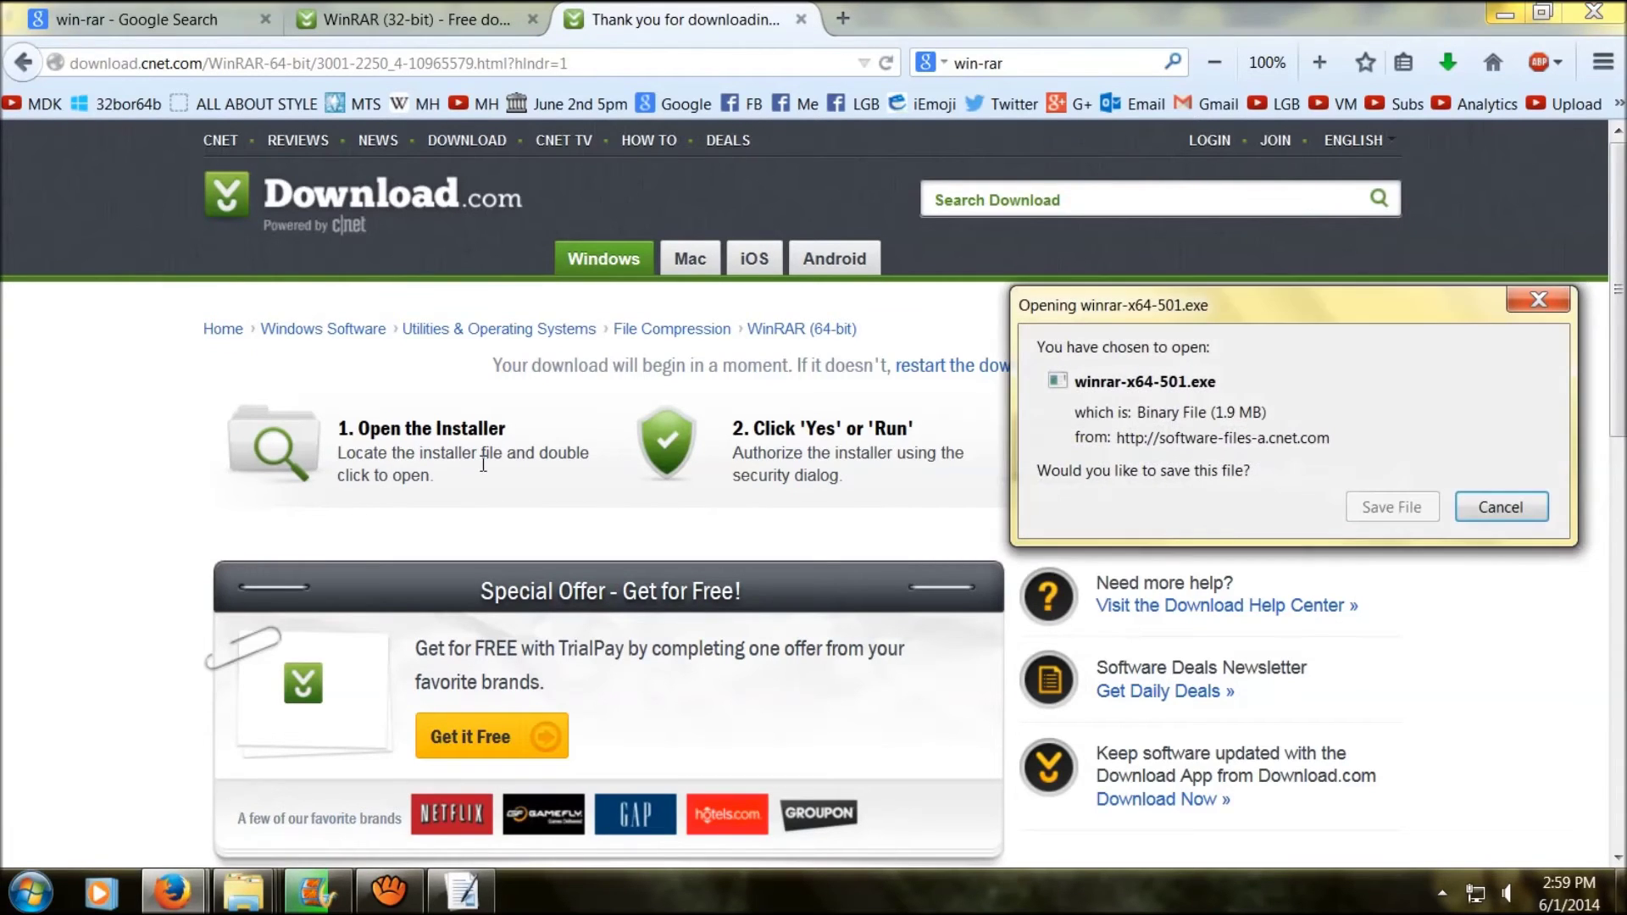
Step: Save the 64-bit WinRAR installer winrar-x64-501.exe and run it from the Downloads folder
{"action": "left_click", "coordinate": [1372, 508]}
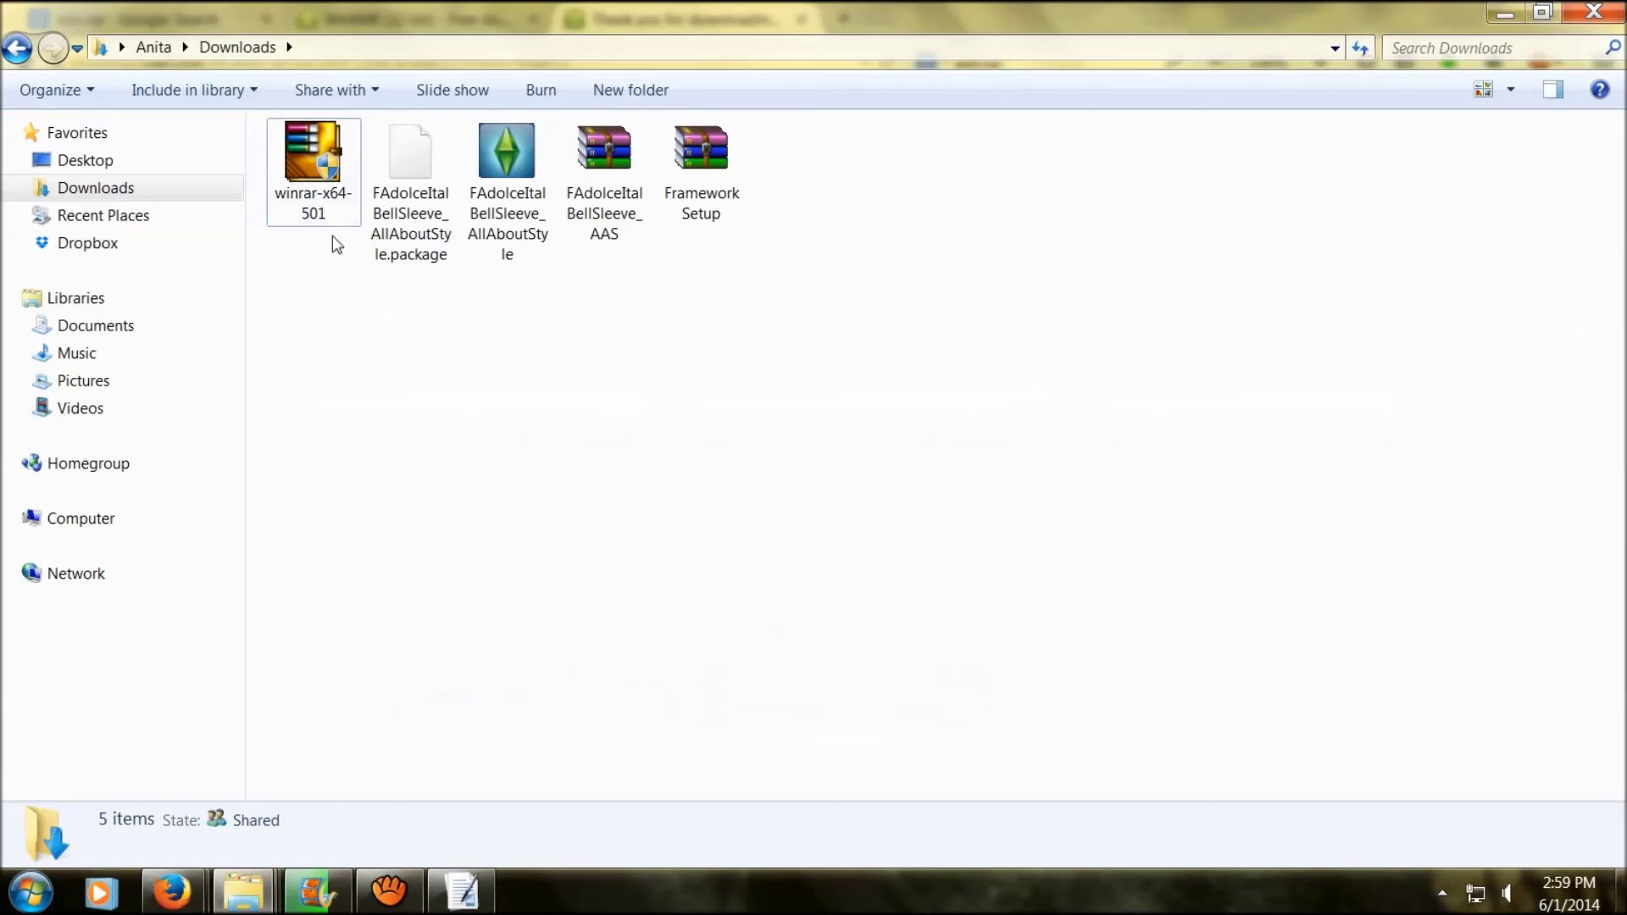
{"action": "left_click", "coordinate": [323, 201]}
{"action": "right_click", "coordinate": [323, 200]}
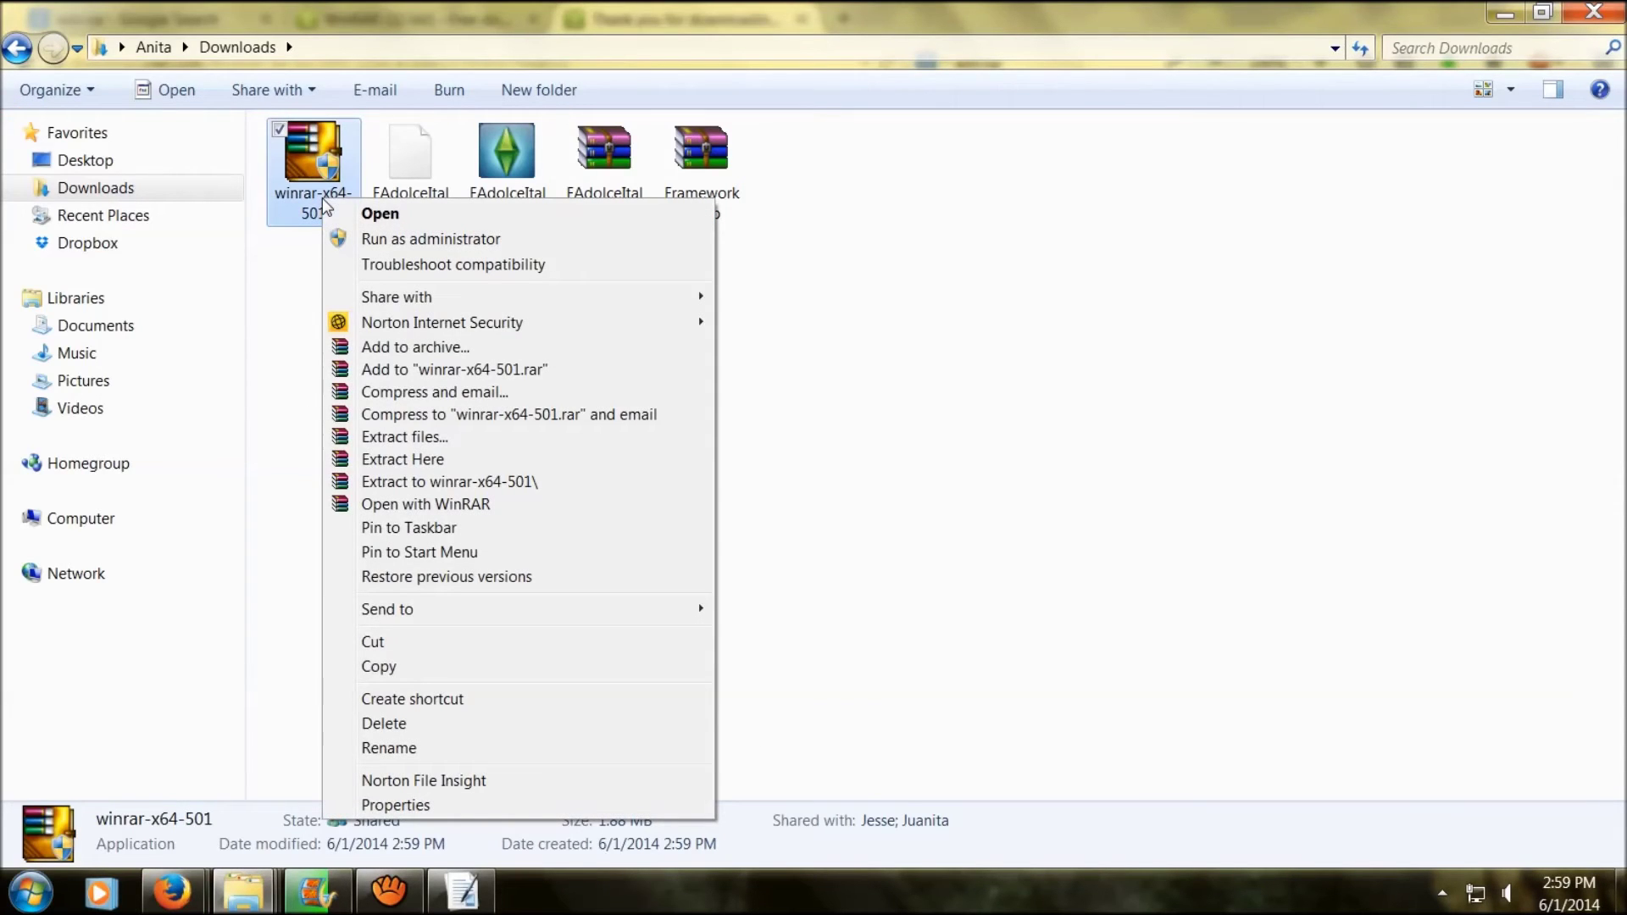
{"action": "left_click", "coordinate": [360, 213]}
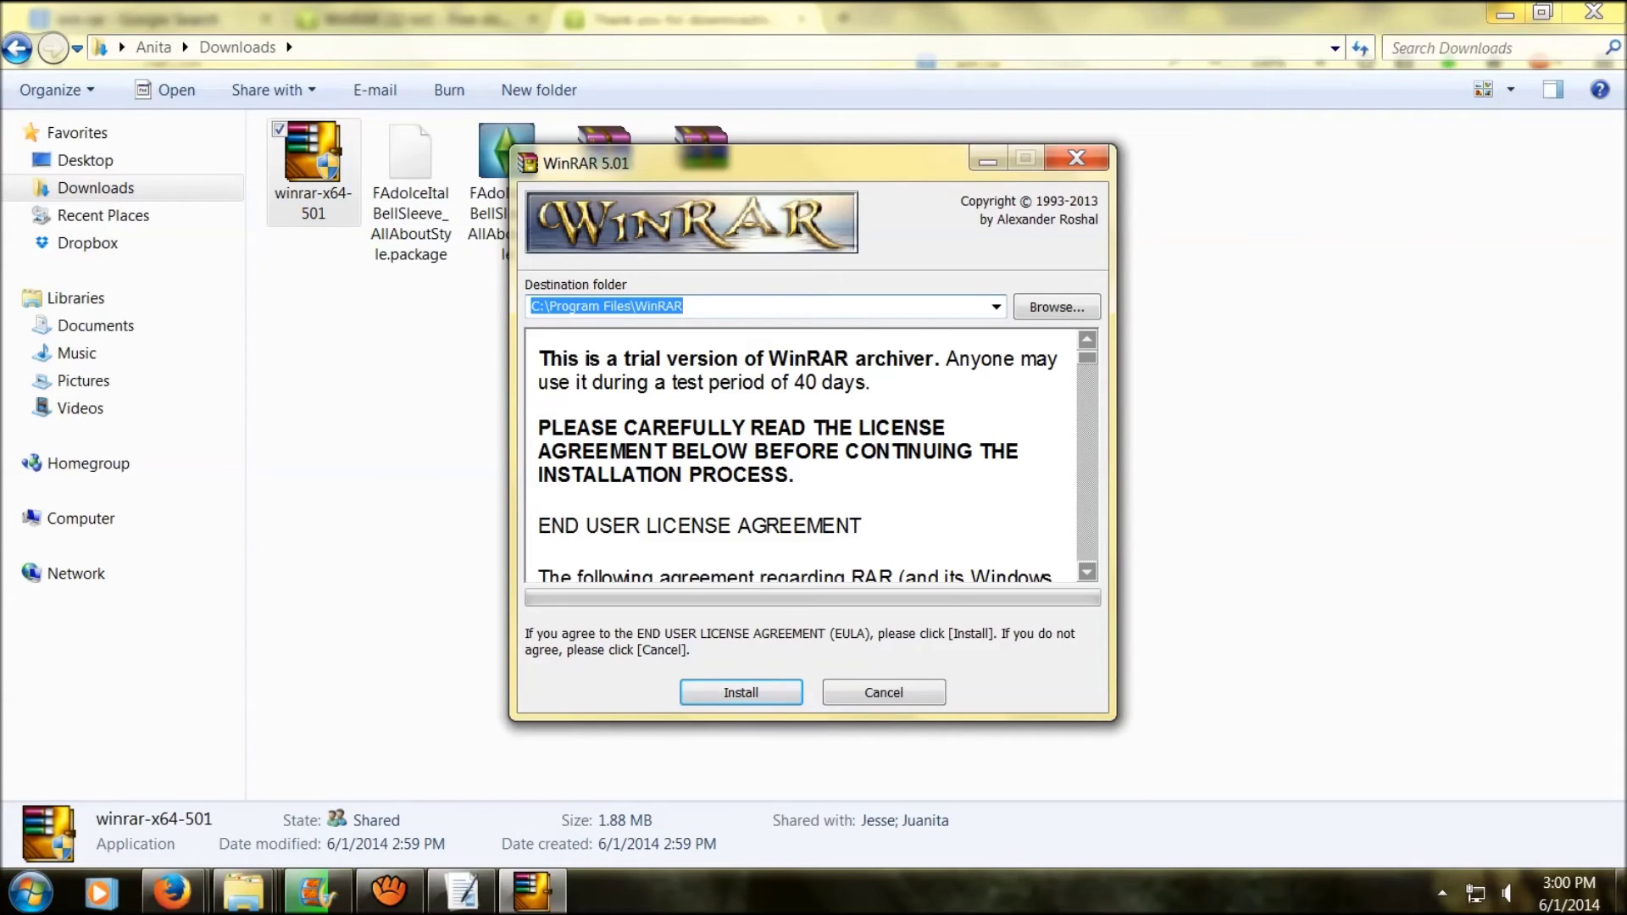
Step: Install WinRAR 5.01 to C:\Program Files\WinRAR with the default RAR and ZIP associations and finish the setup
{"action": "left_click", "coordinate": [740, 692]}
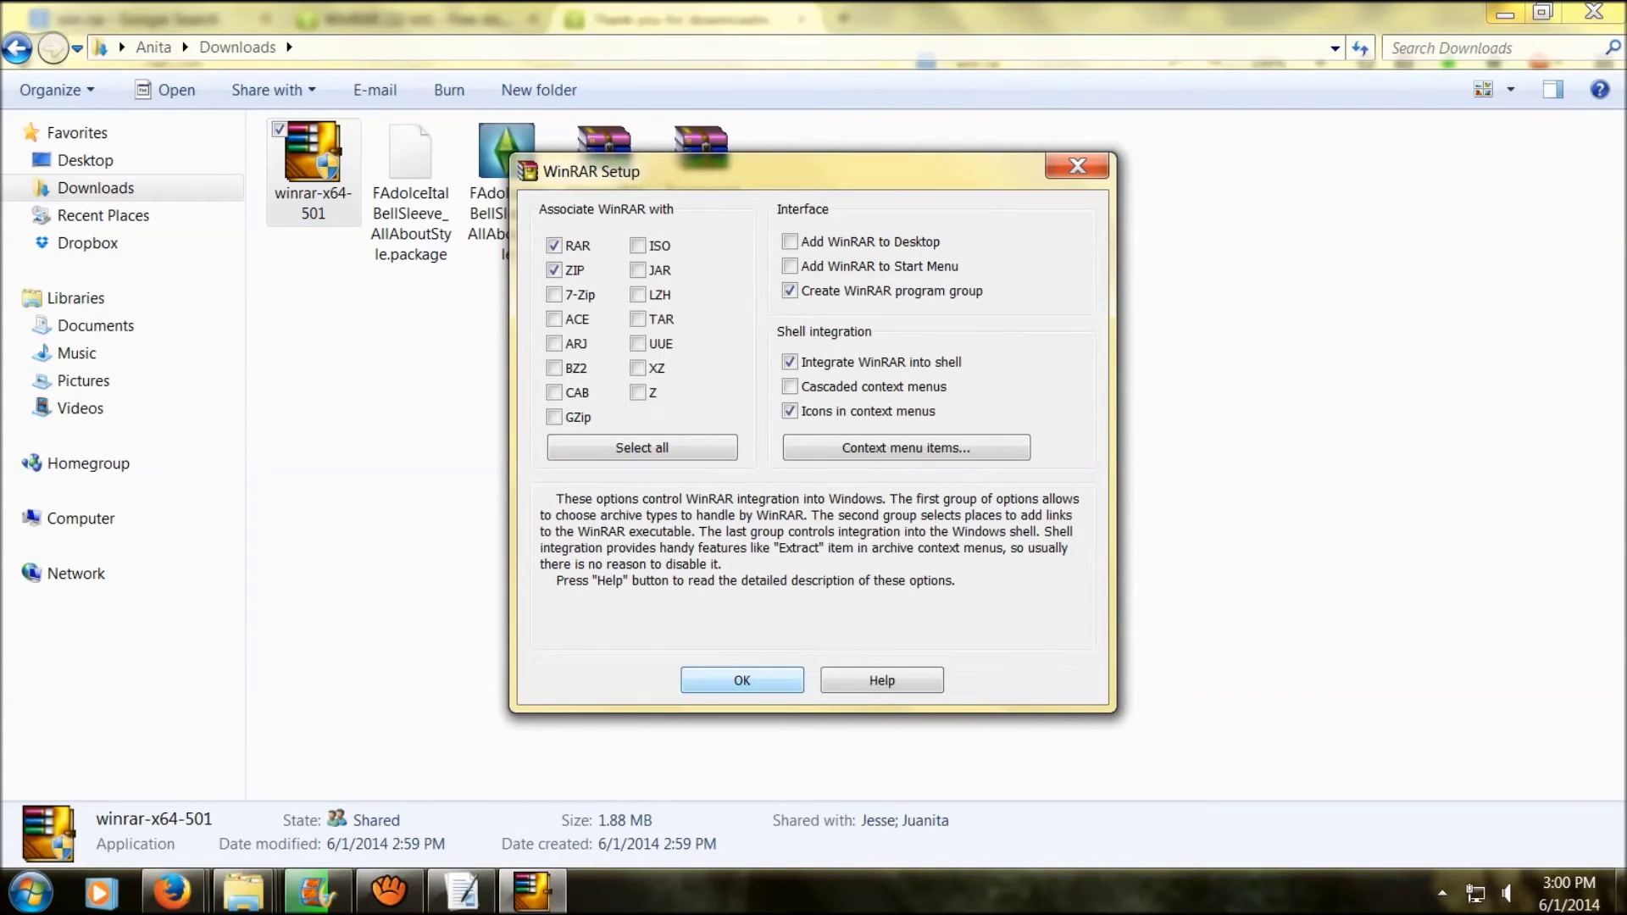
{"action": "left_click", "coordinate": [744, 682]}
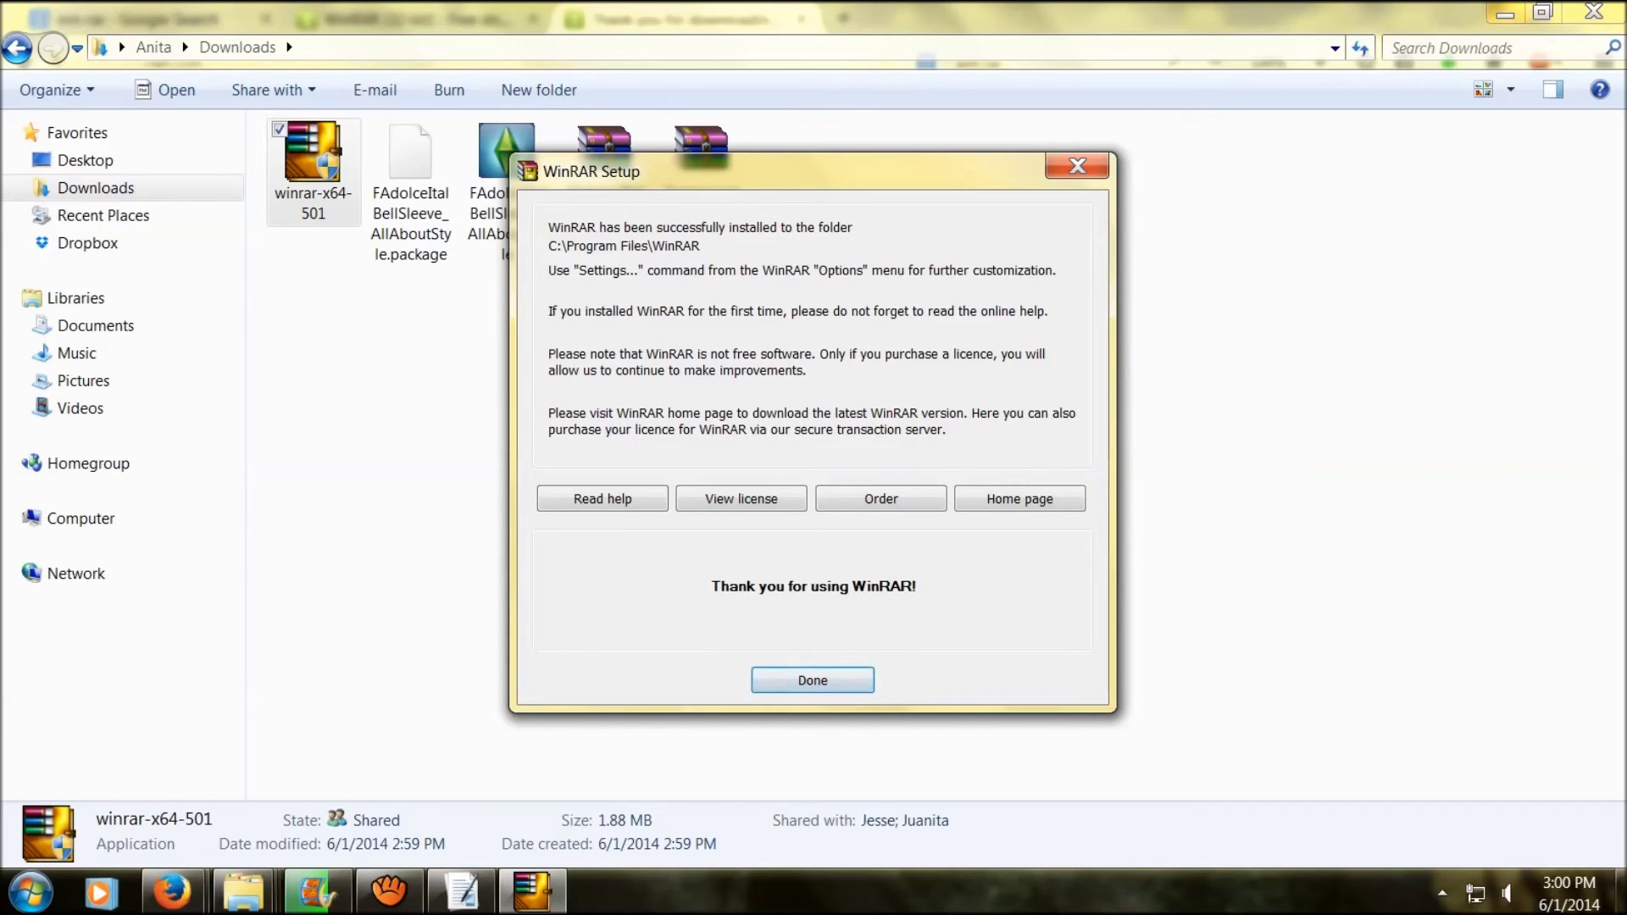
{"action": "key", "text": "Return"}
Step: Extract the FrameworkSetup archive directly into the Downloads folder
{"action": "right_click", "coordinate": [703, 166]}
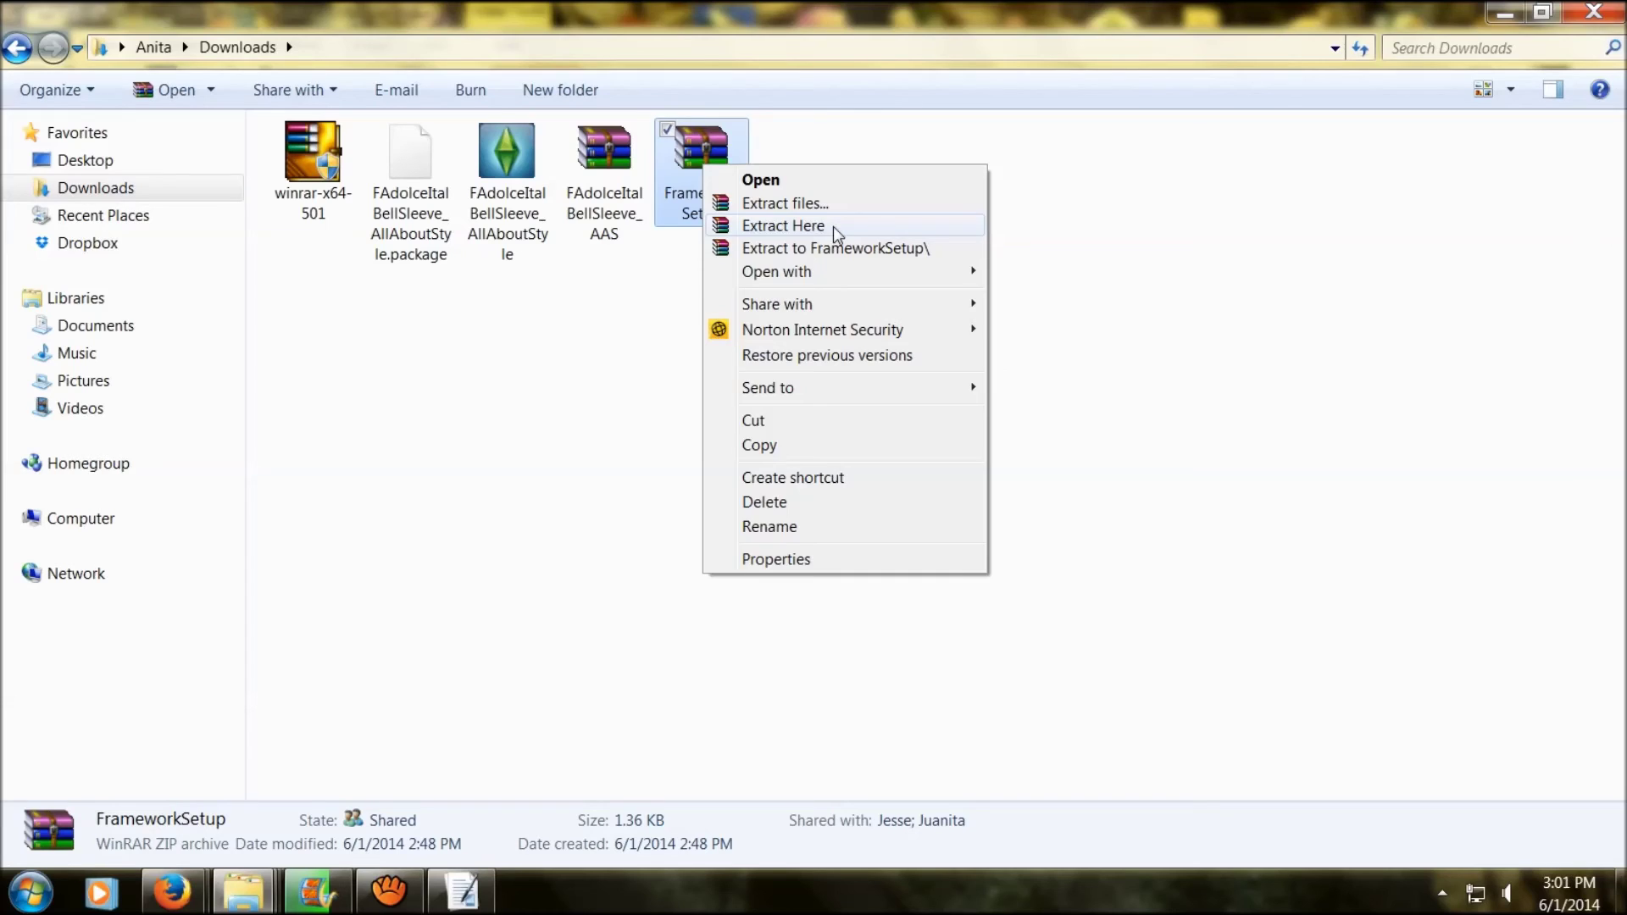
{"action": "left_click", "coordinate": [832, 226]}
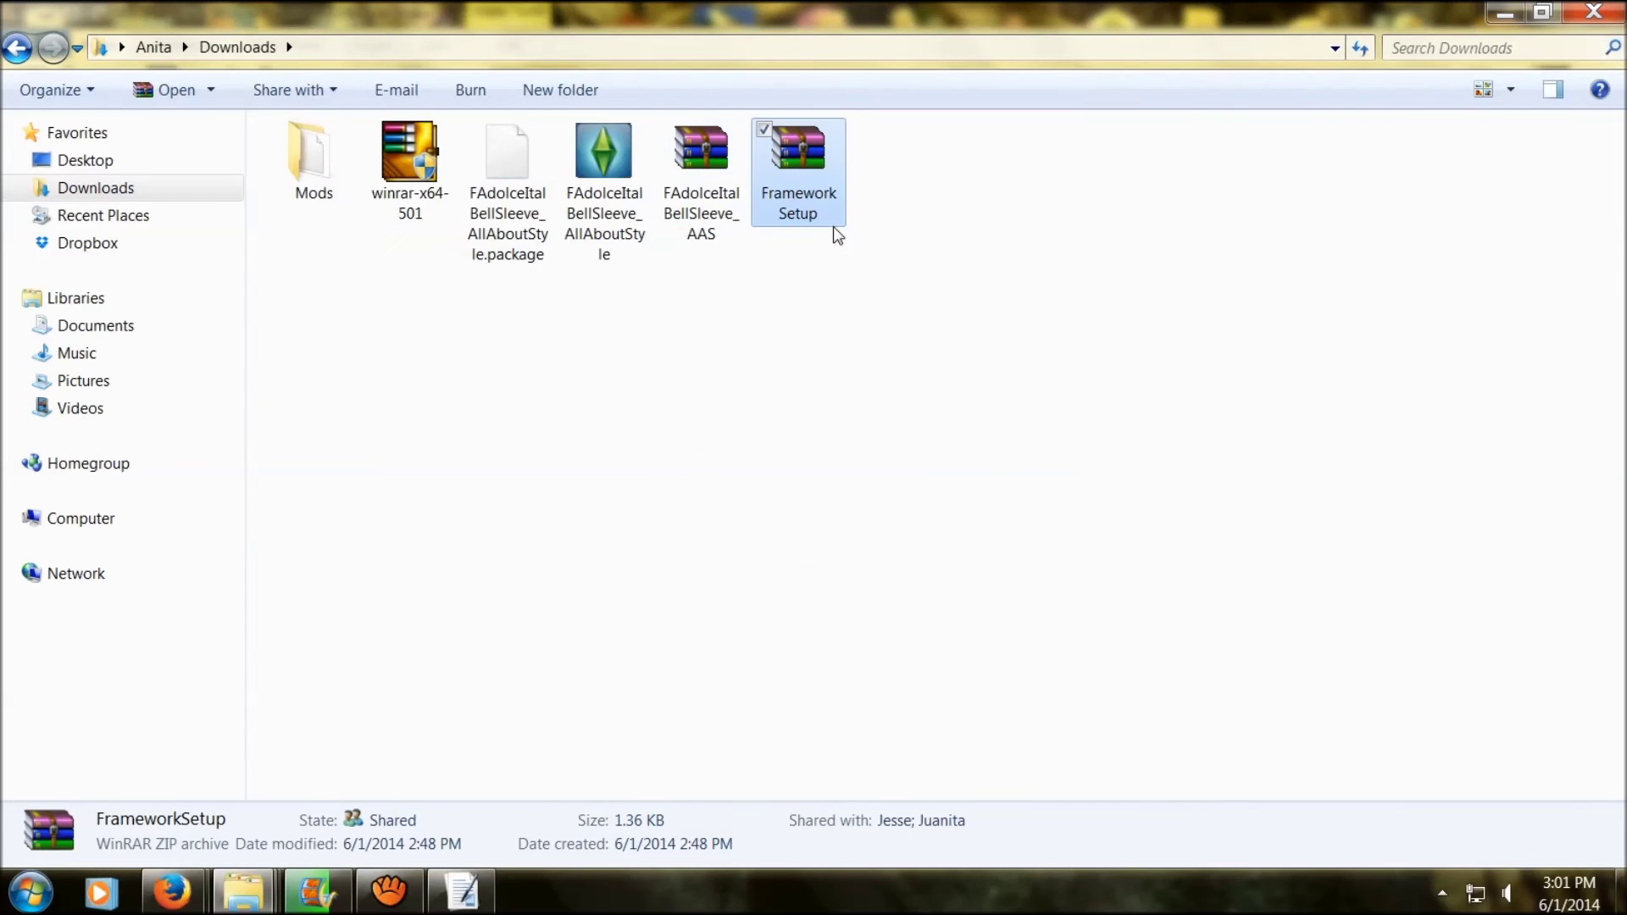
{"action": "left_click", "coordinate": [798, 331]}
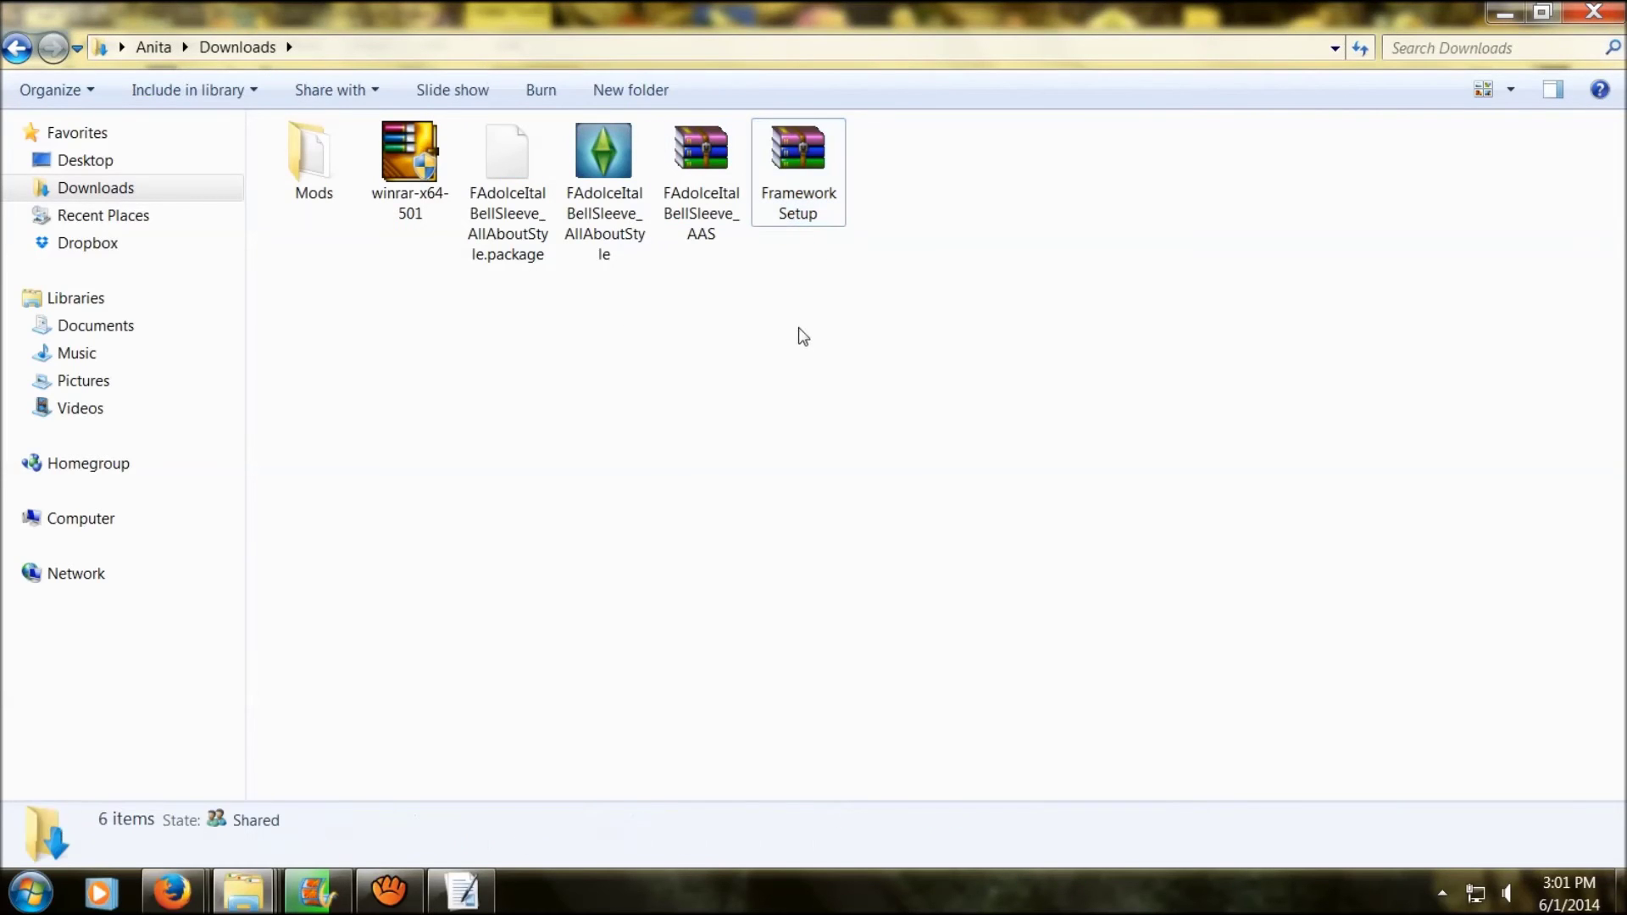
Step: View the contents of the extracted Mods folder and its Packages subfolder, and return to Downloads
{"action": "double_click", "coordinate": [335, 170]}
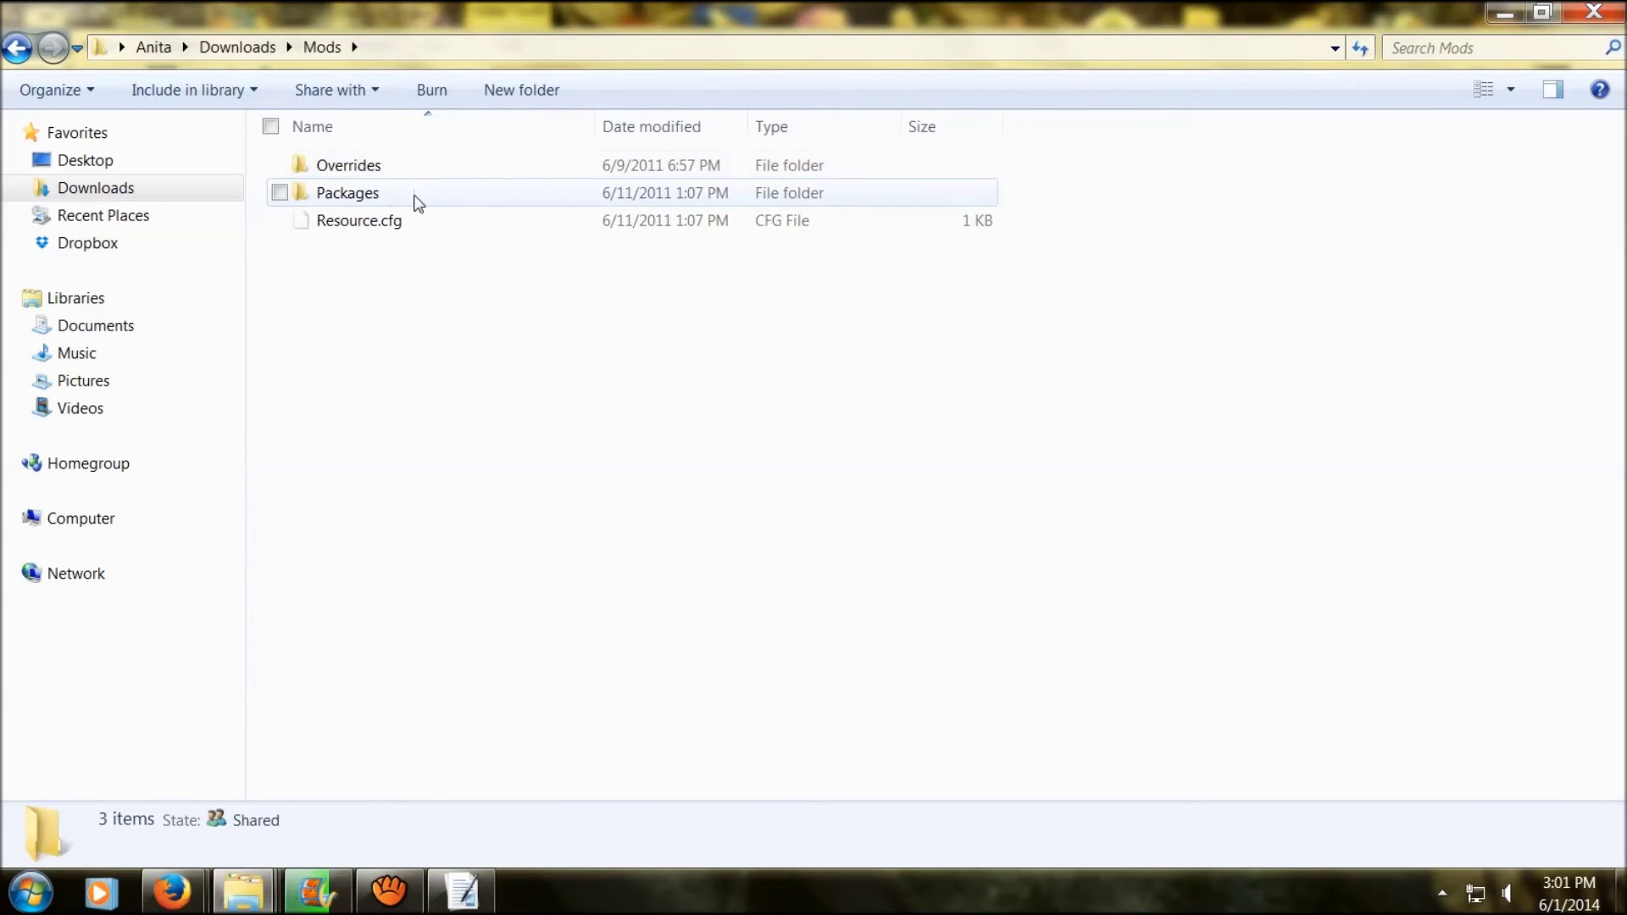
{"action": "mouse_move", "coordinate": [414, 199]}
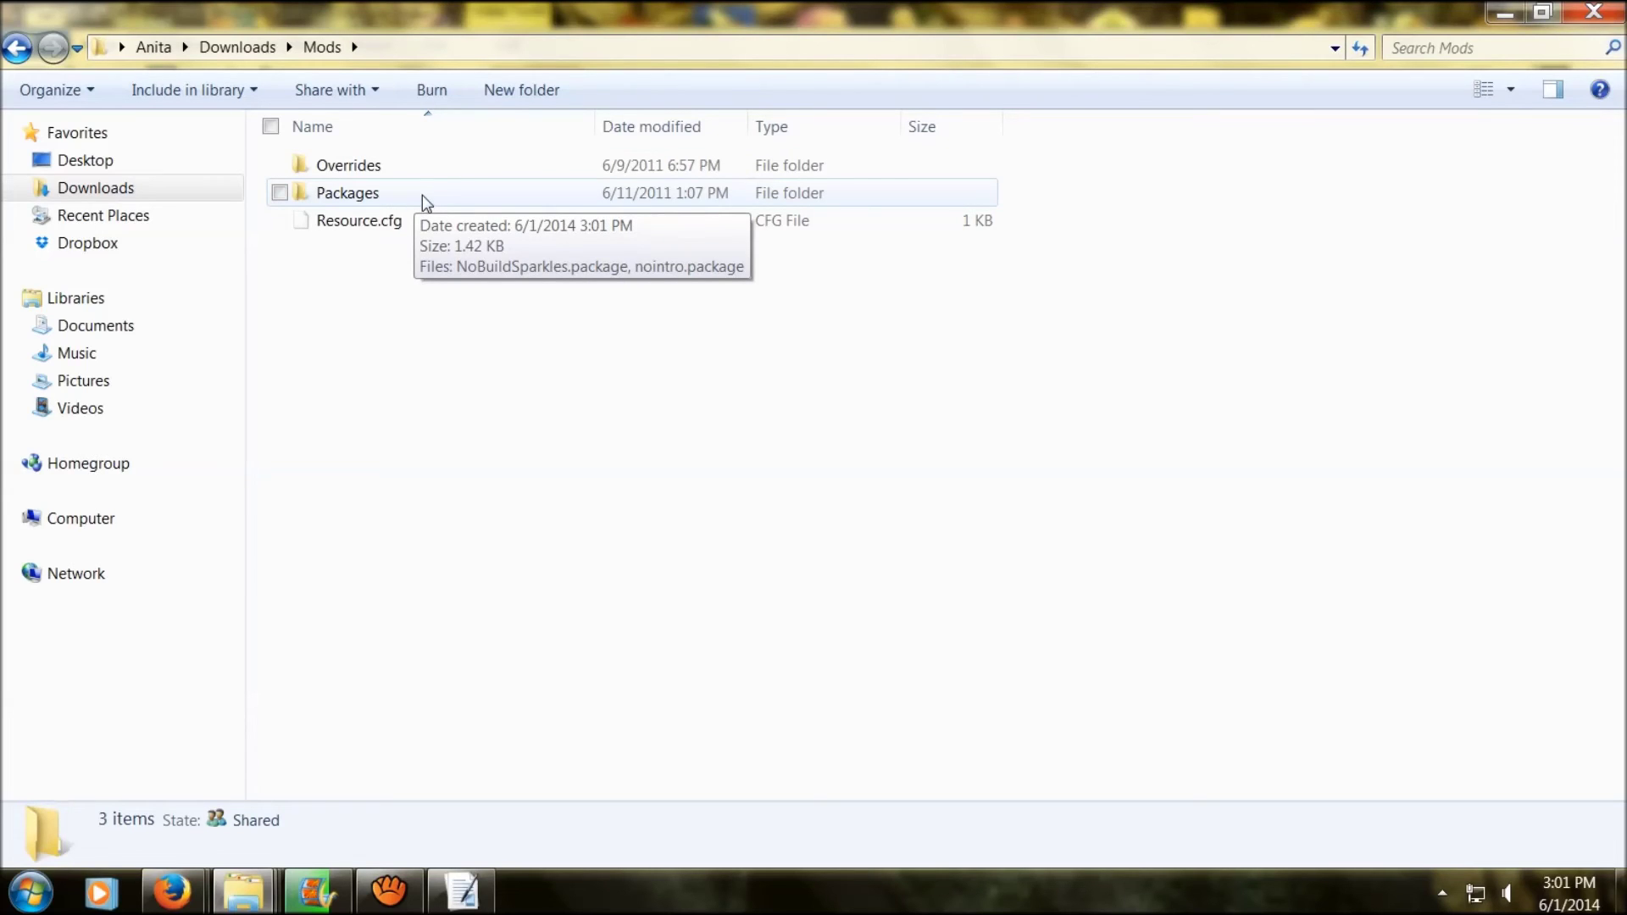
{"action": "double_click", "coordinate": [422, 195]}
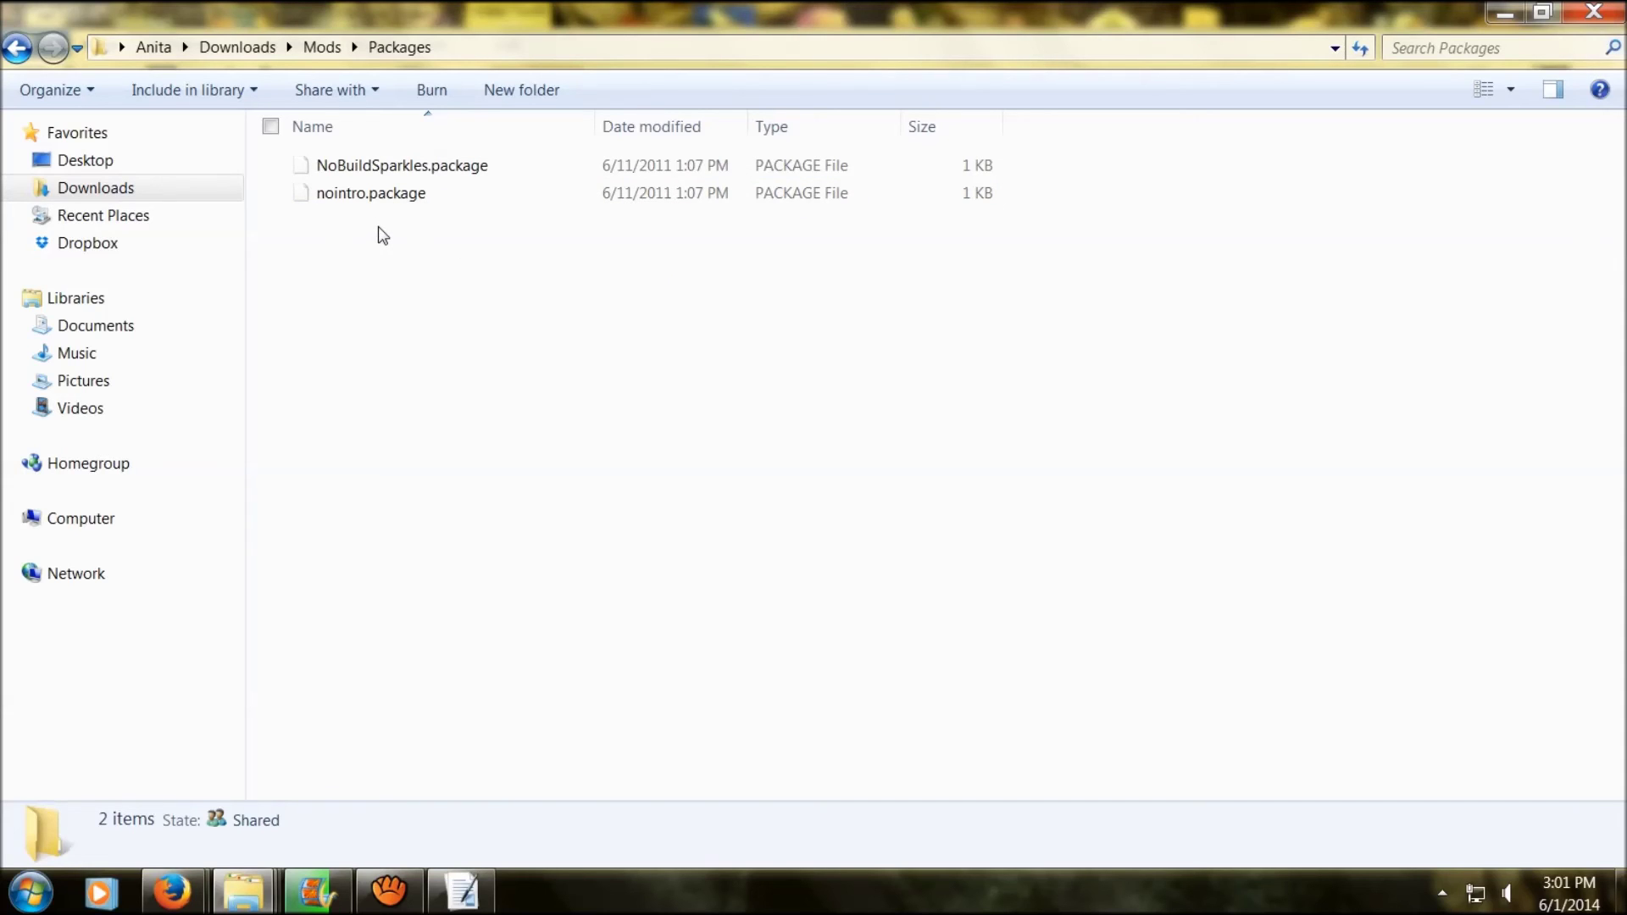
{"action": "left_click", "coordinate": [17, 48]}
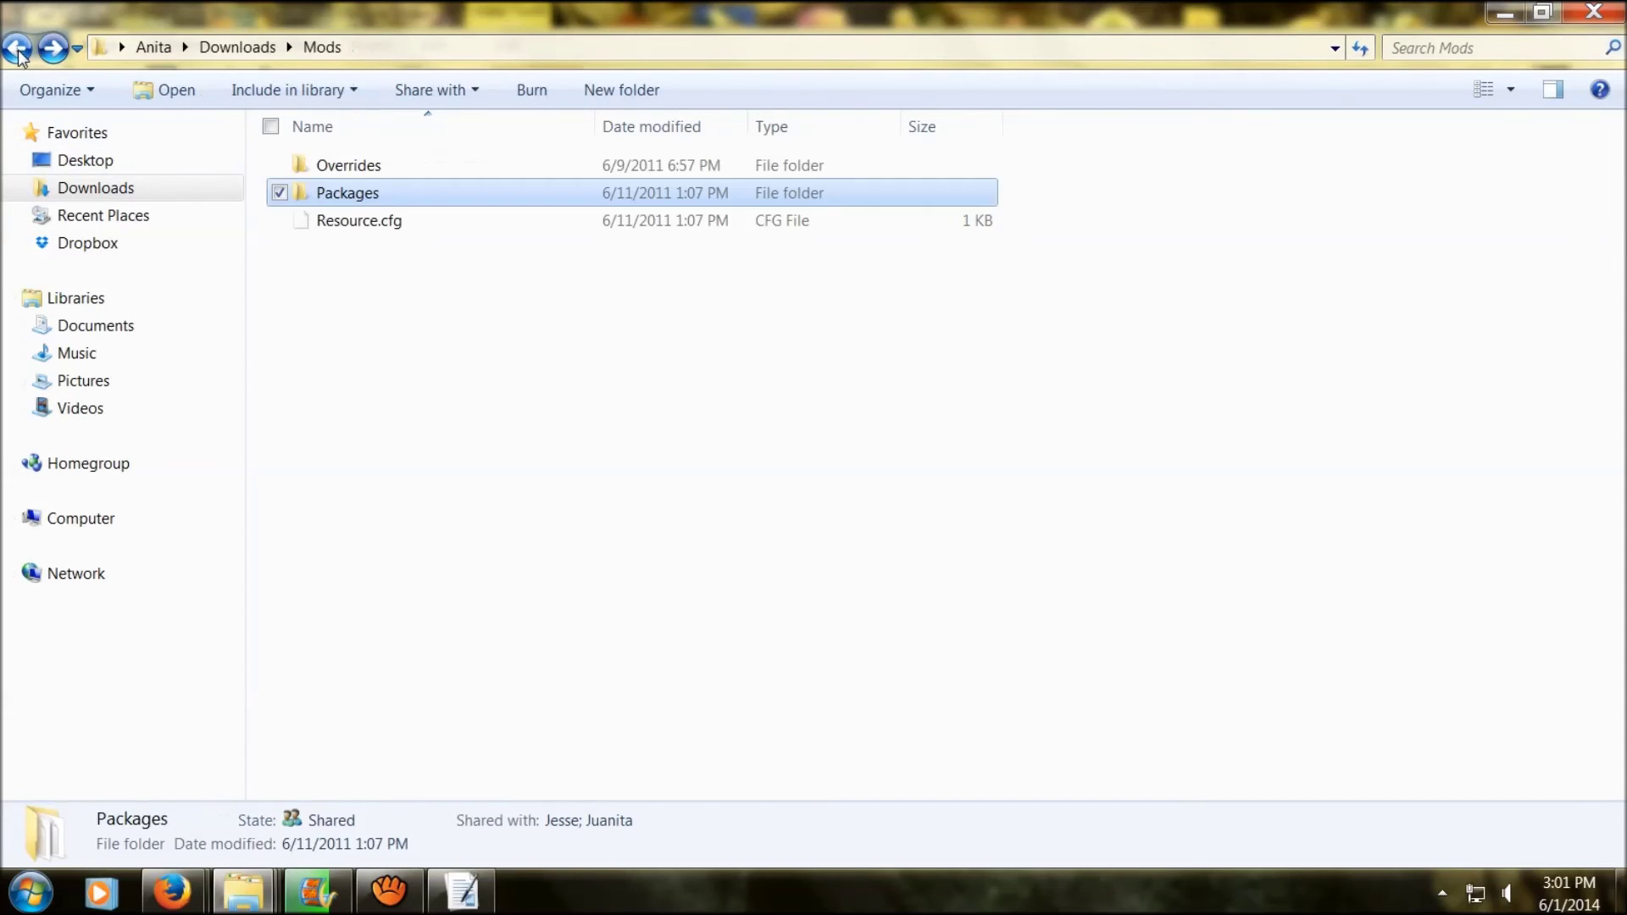
{"action": "left_click", "coordinate": [17, 48]}
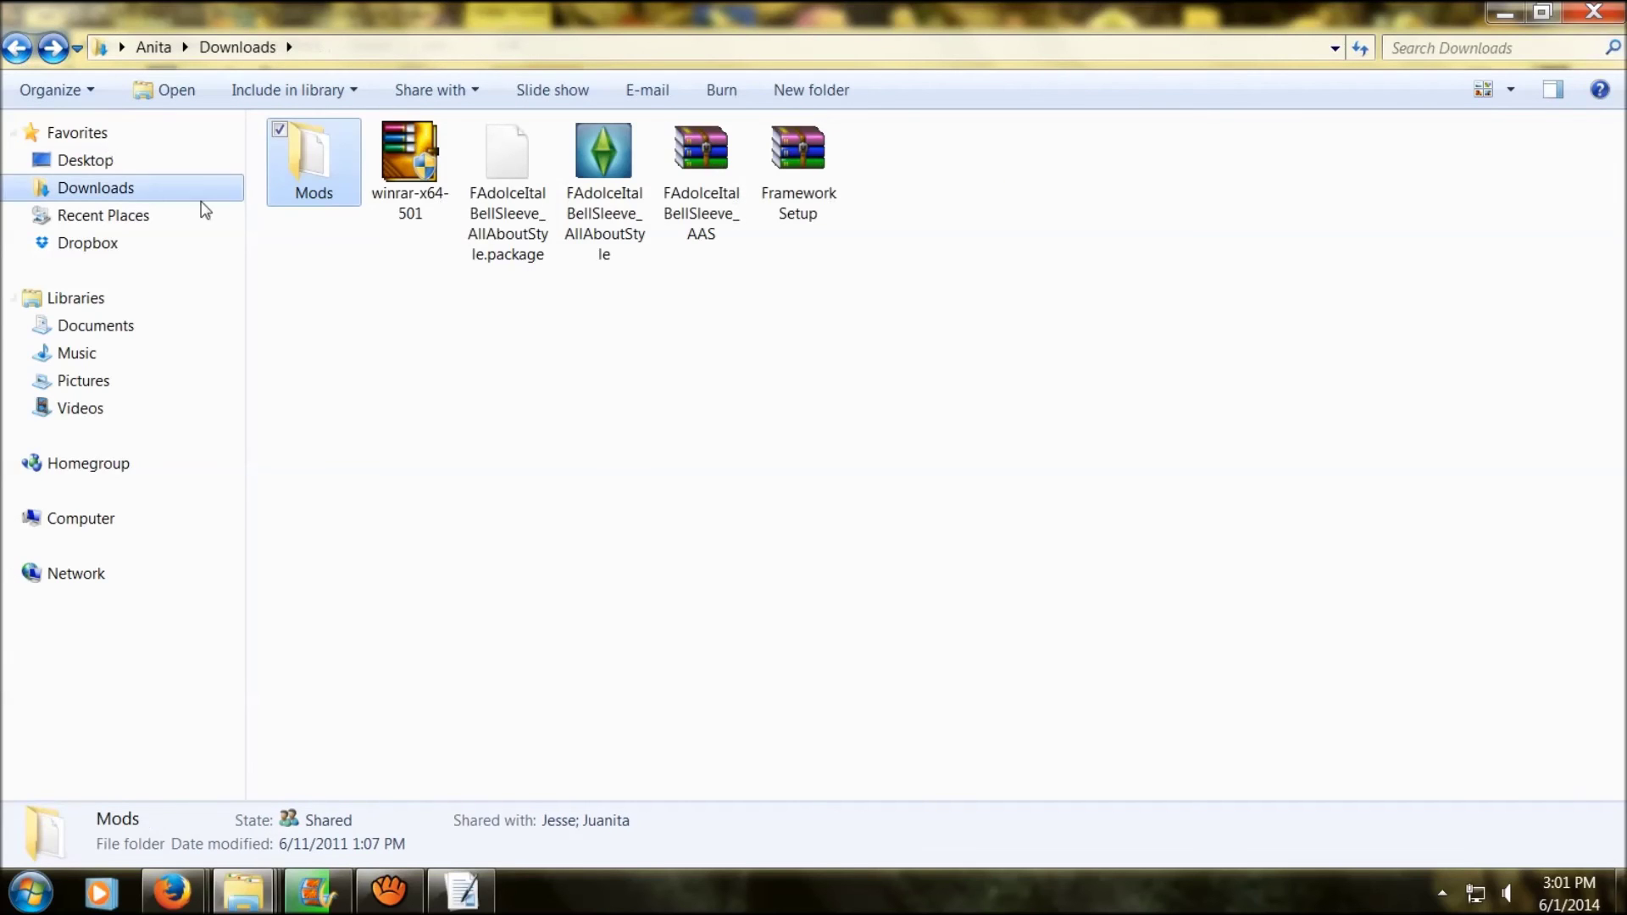
Step: Move the extracted Mods folder from Downloads into Documents\Electronic Arts\The Sims 3
{"action": "left_click", "coordinate": [104, 328]}
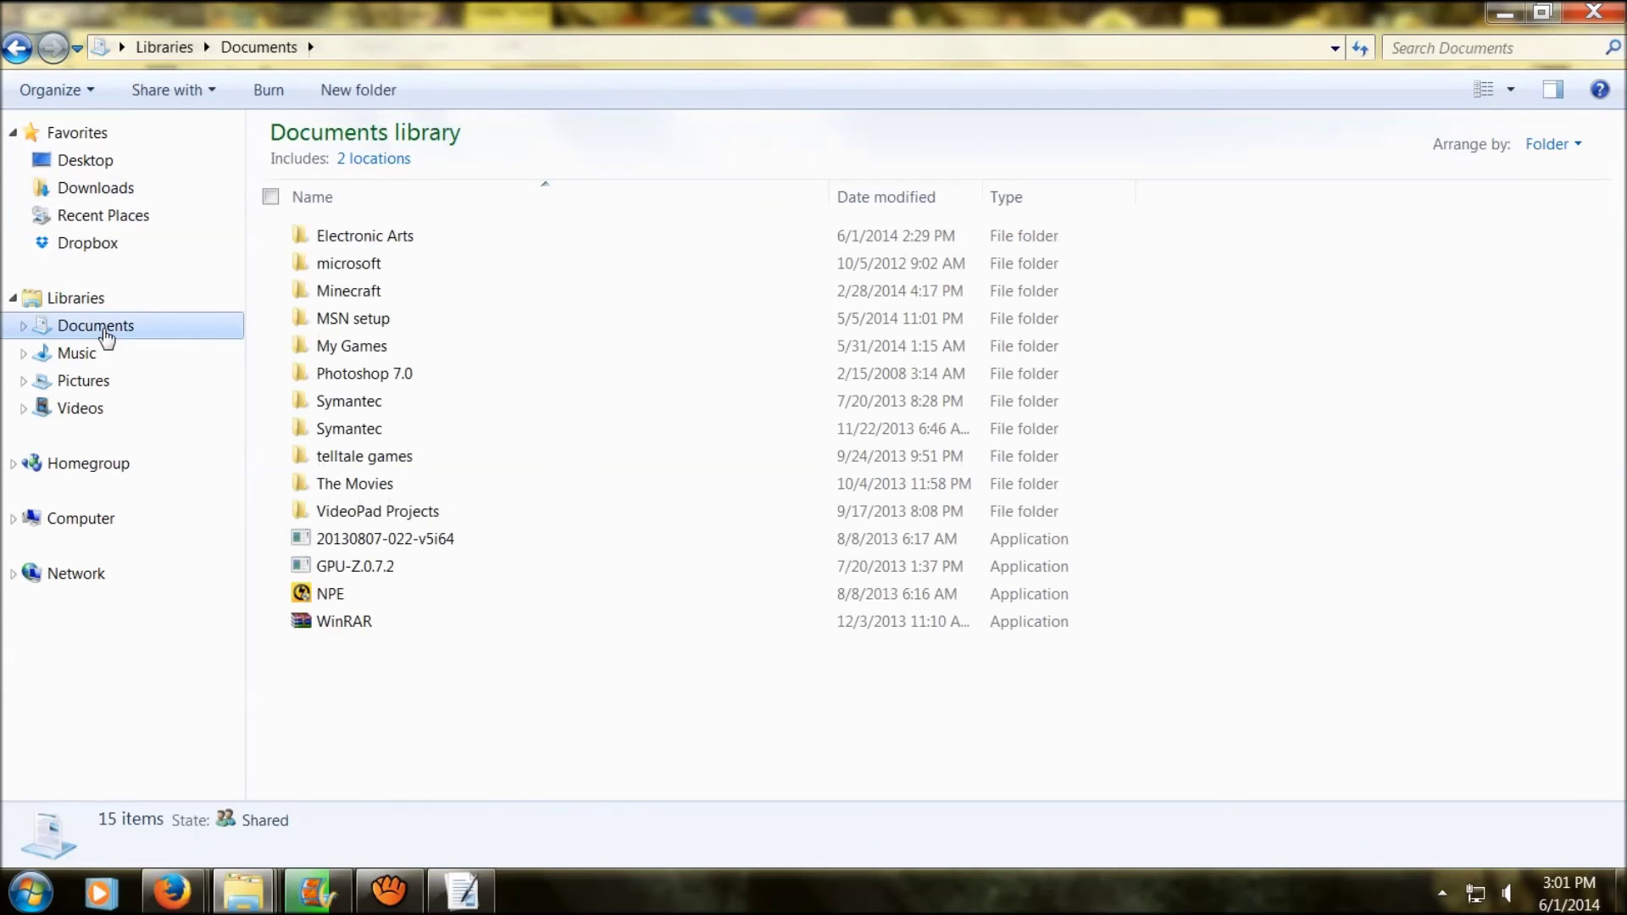
{"action": "double_click", "coordinate": [386, 237]}
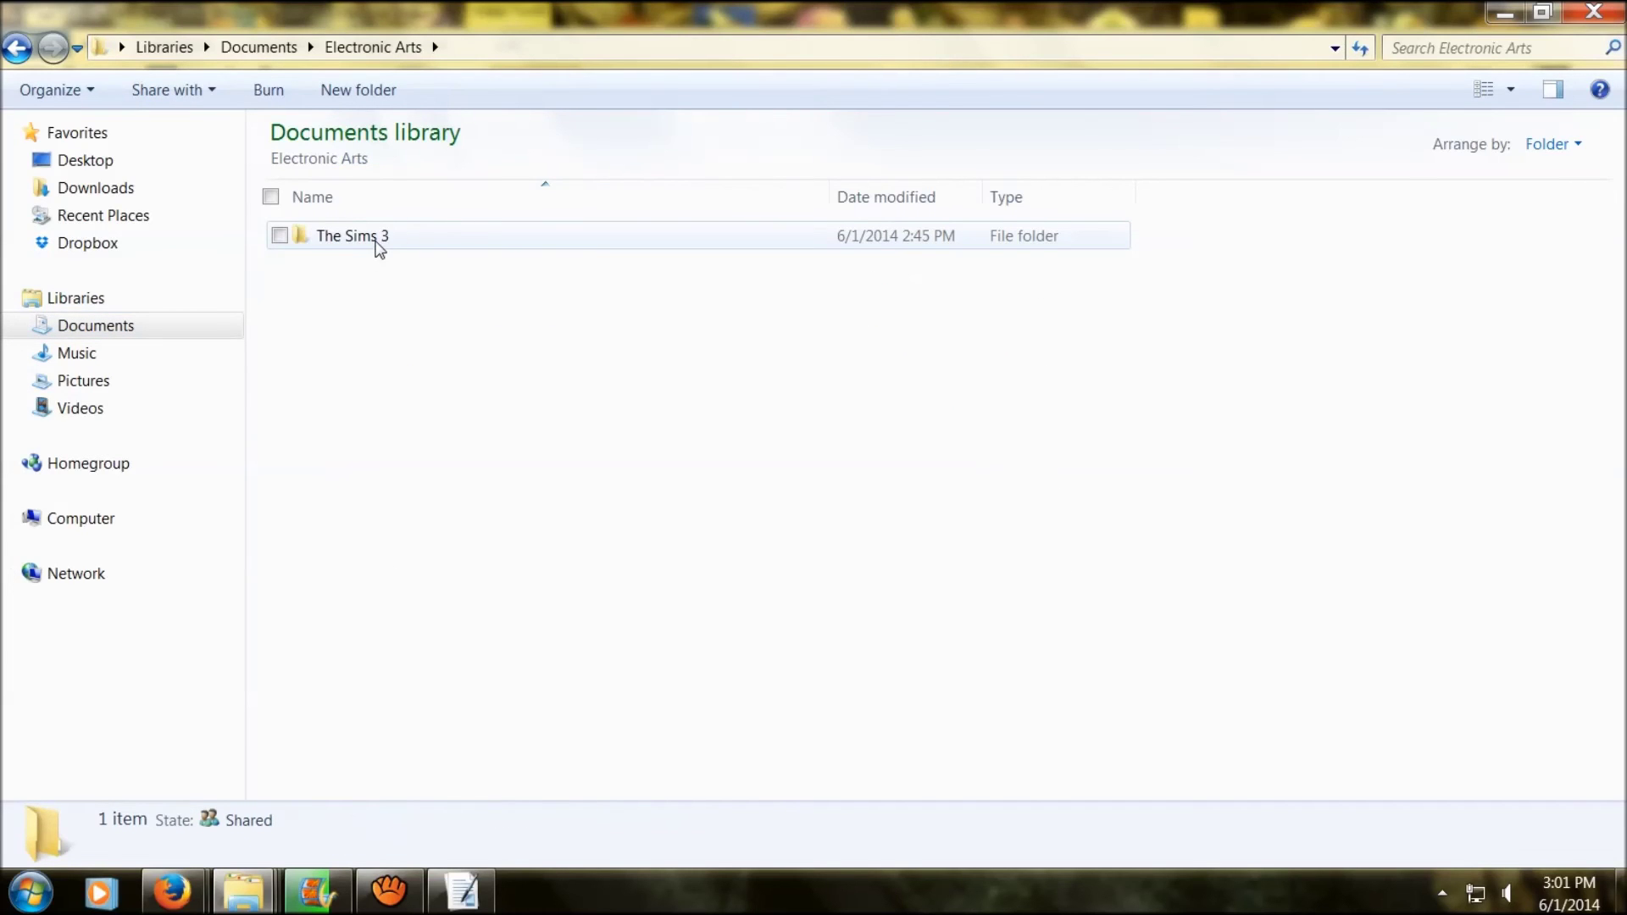
{"action": "double_click", "coordinate": [378, 237]}
{"action": "right_click", "coordinate": [1393, 338]}
{"action": "left_click", "coordinate": [1449, 491]}
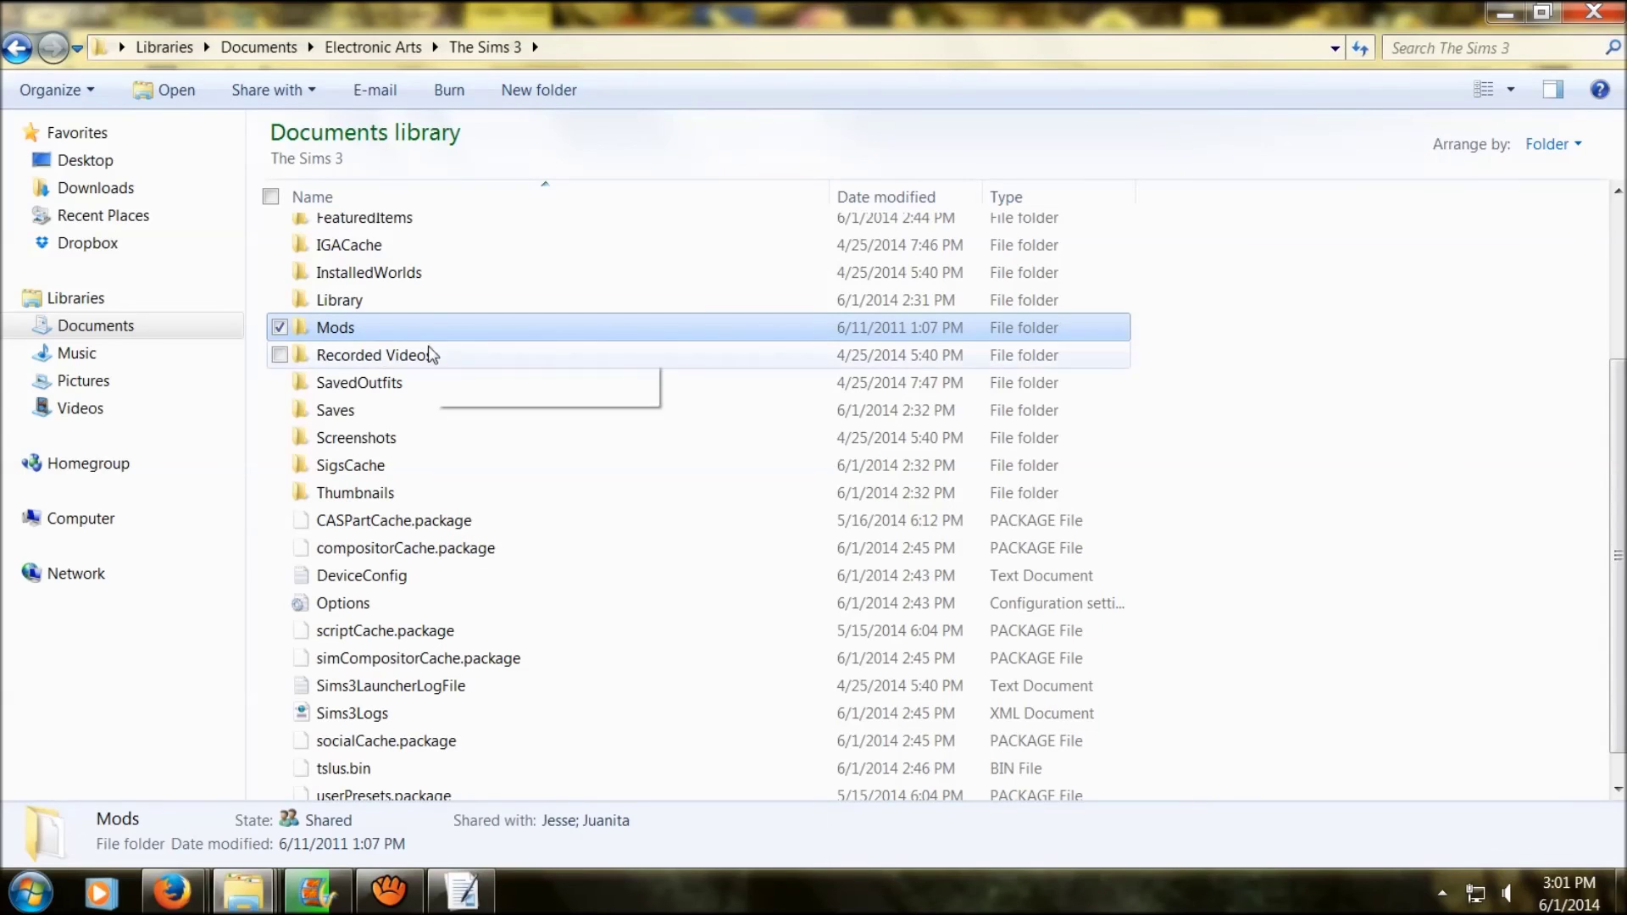
{"action": "left_click", "coordinate": [1224, 405]}
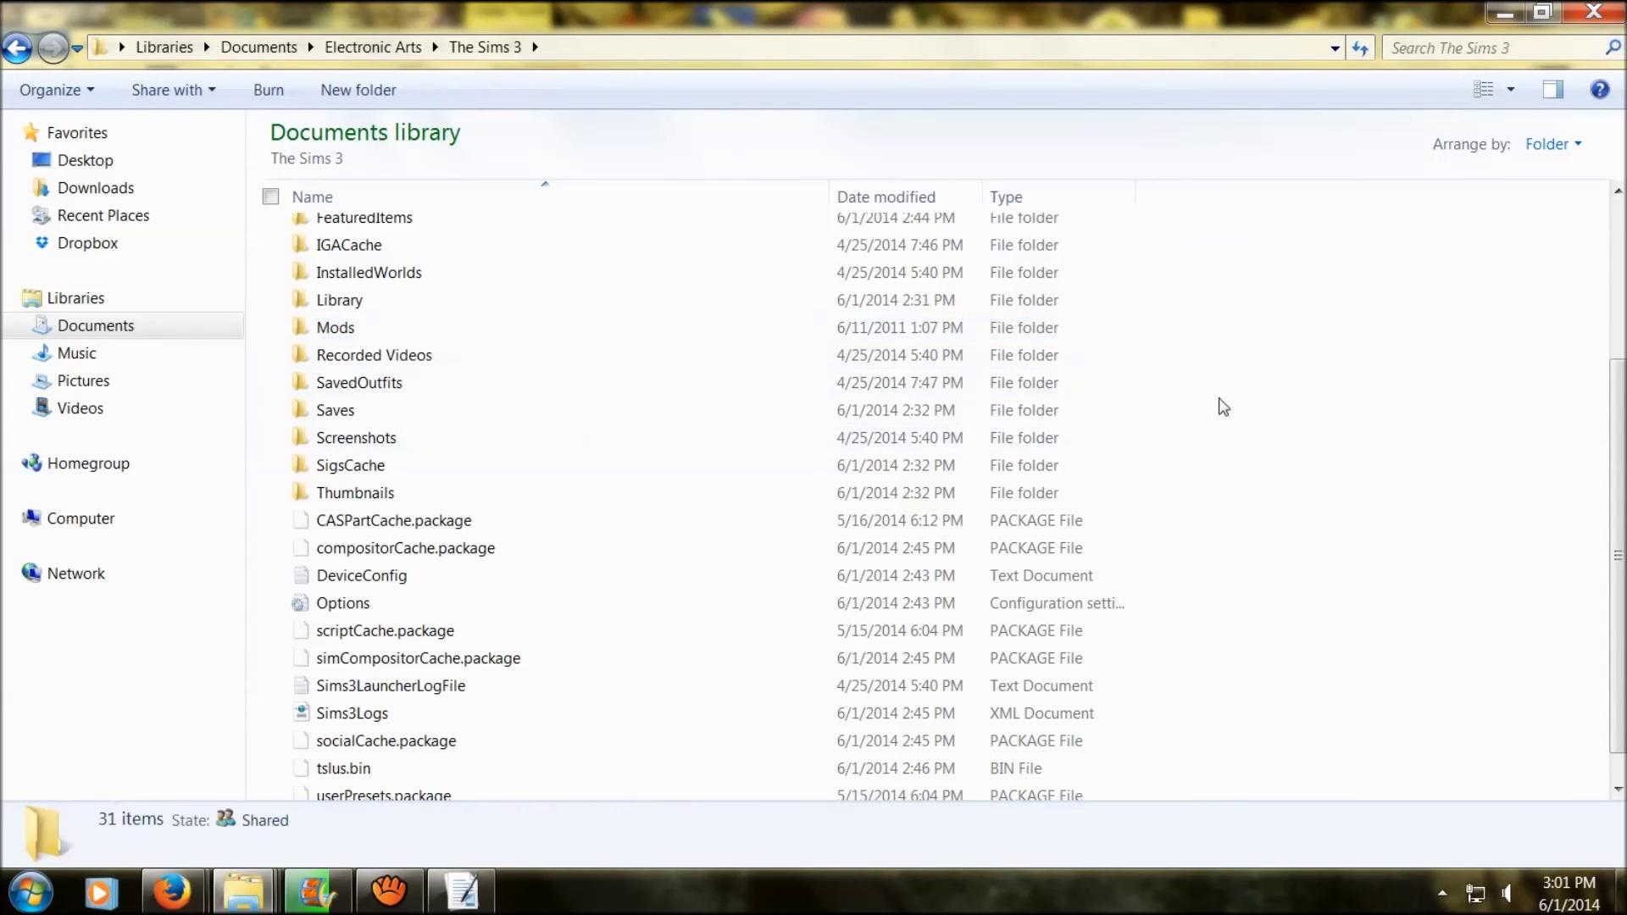
Step: Delete the Slone Legacy.sims3 save folder and its backup from The Sims 3 Saves folder
{"action": "double_click", "coordinate": [388, 411]}
{"action": "left_click_drag", "start_coordinate": [400, 351], "coordinate": [416, 240]}
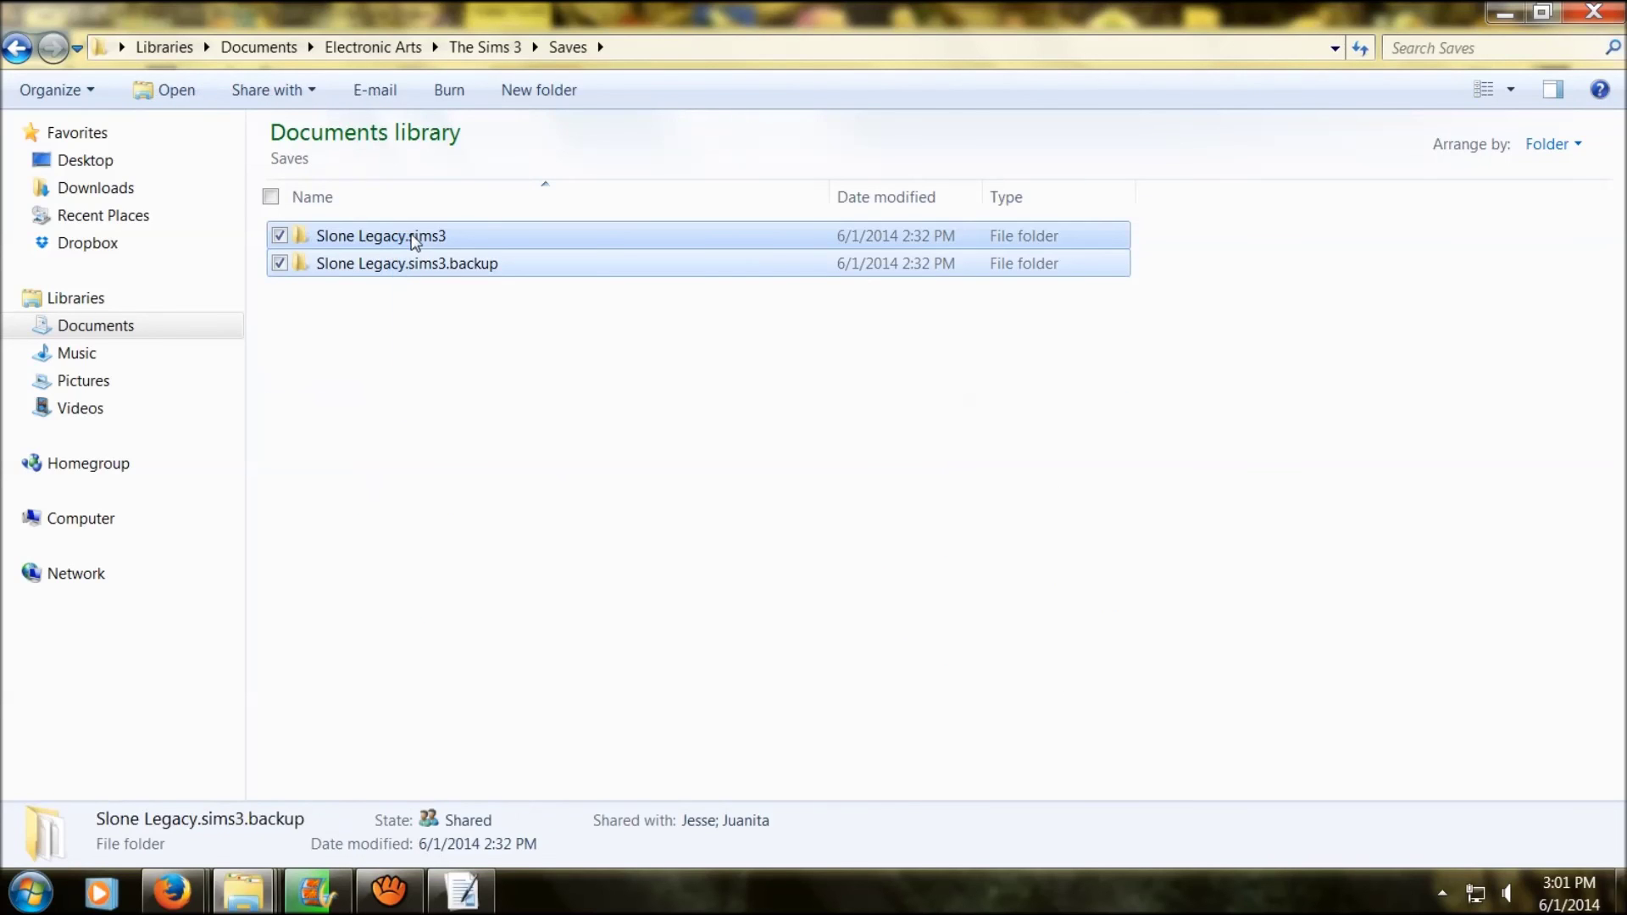
{"action": "key", "text": "Delete"}
{"action": "key", "text": "Return"}
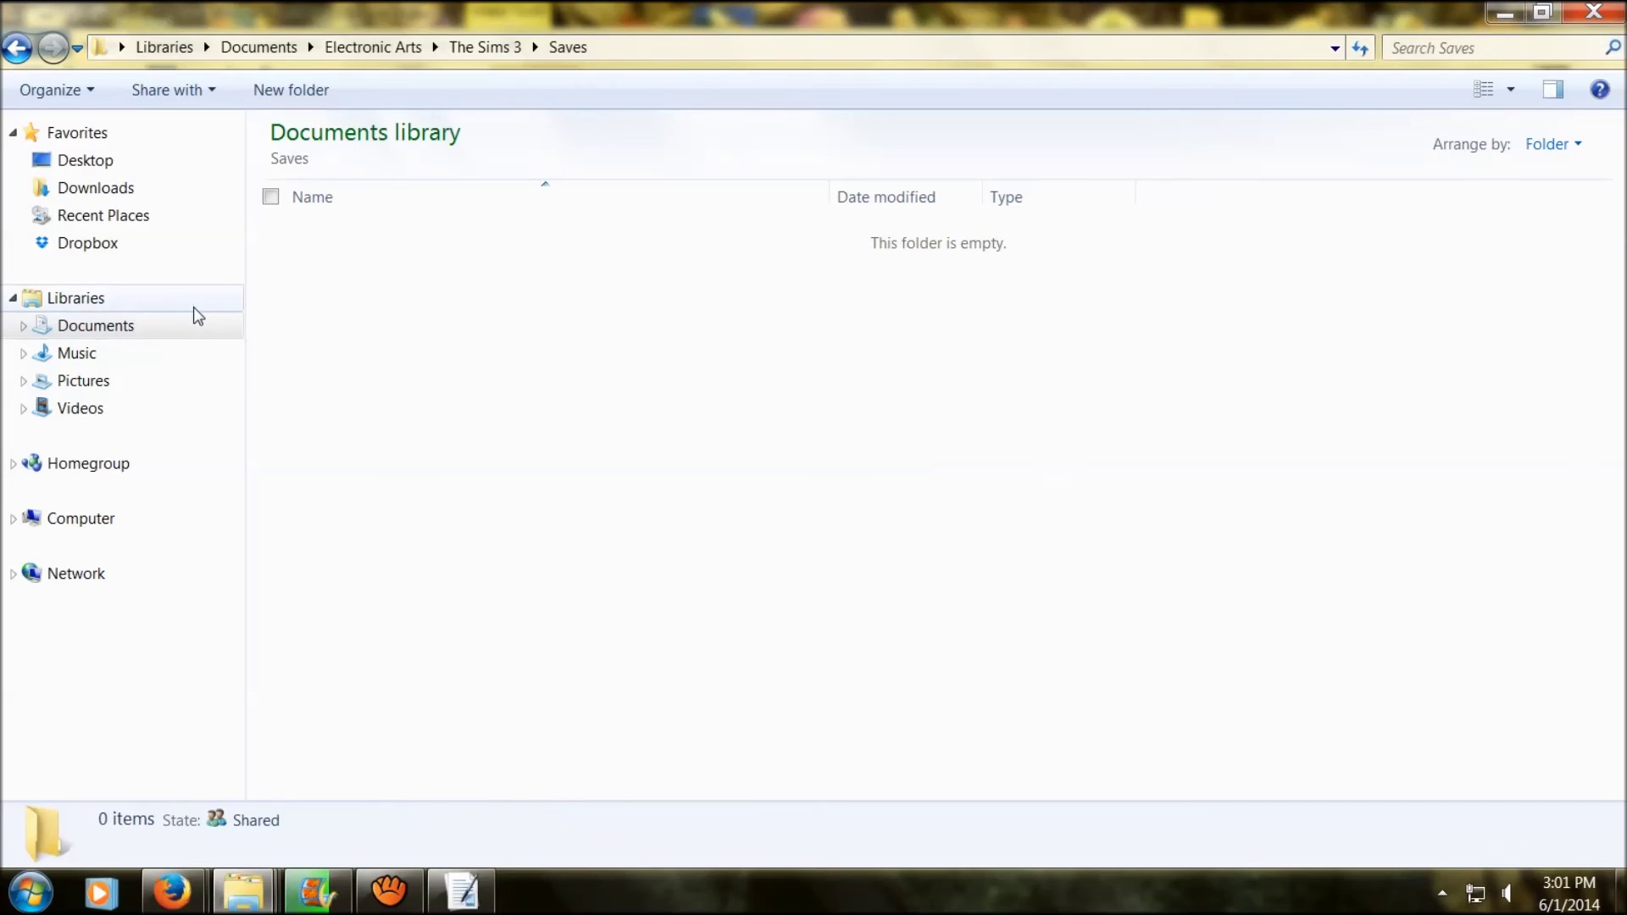
{"action": "left_click", "coordinate": [17, 48]}
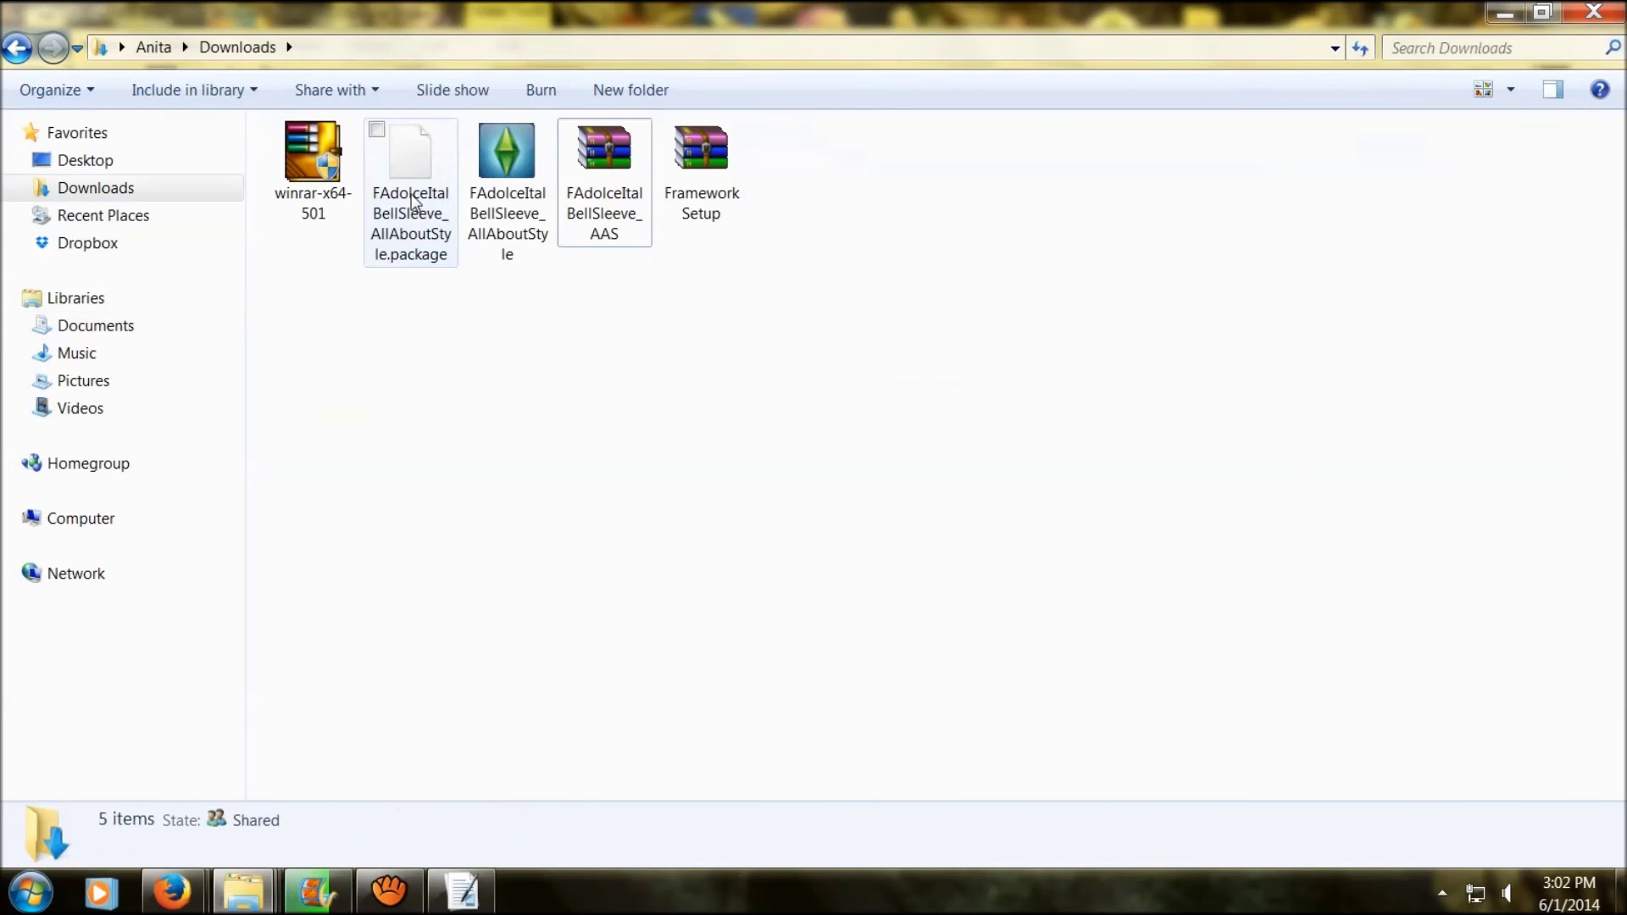
Step: Move FAdolceItalBellSleeve_AllAboutStyle.package from Downloads into The Sims 3\Mods\Packages, and return to the Downloads folder
{"action": "left_click", "coordinate": [414, 202]}
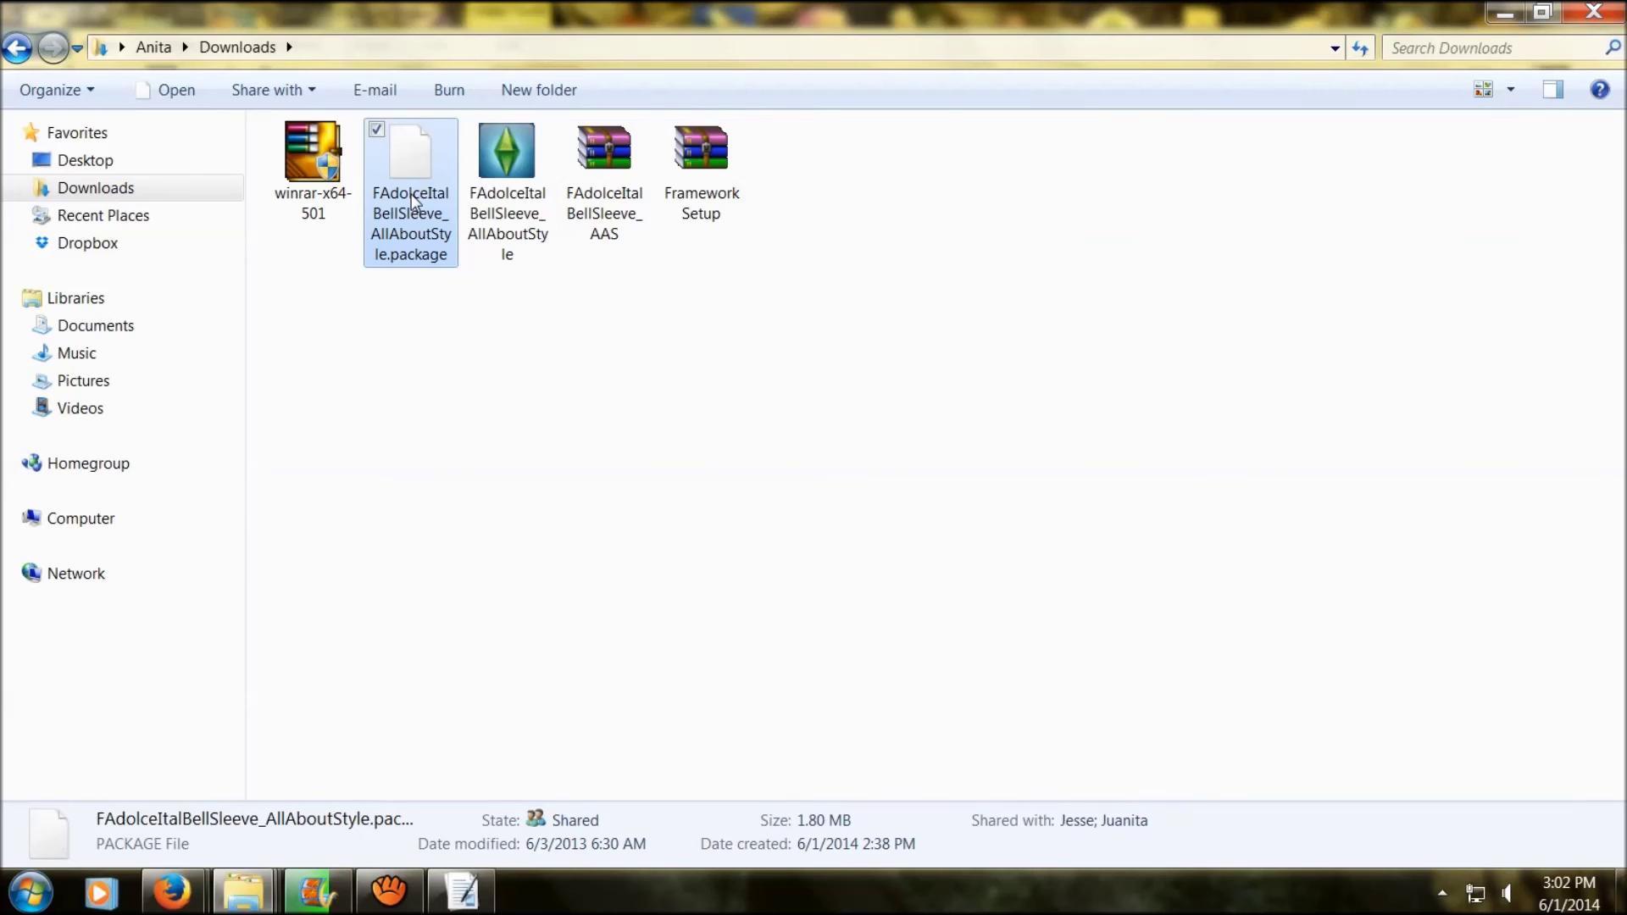
{"action": "right_click", "coordinate": [410, 195]}
{"action": "left_click", "coordinate": [472, 450]}
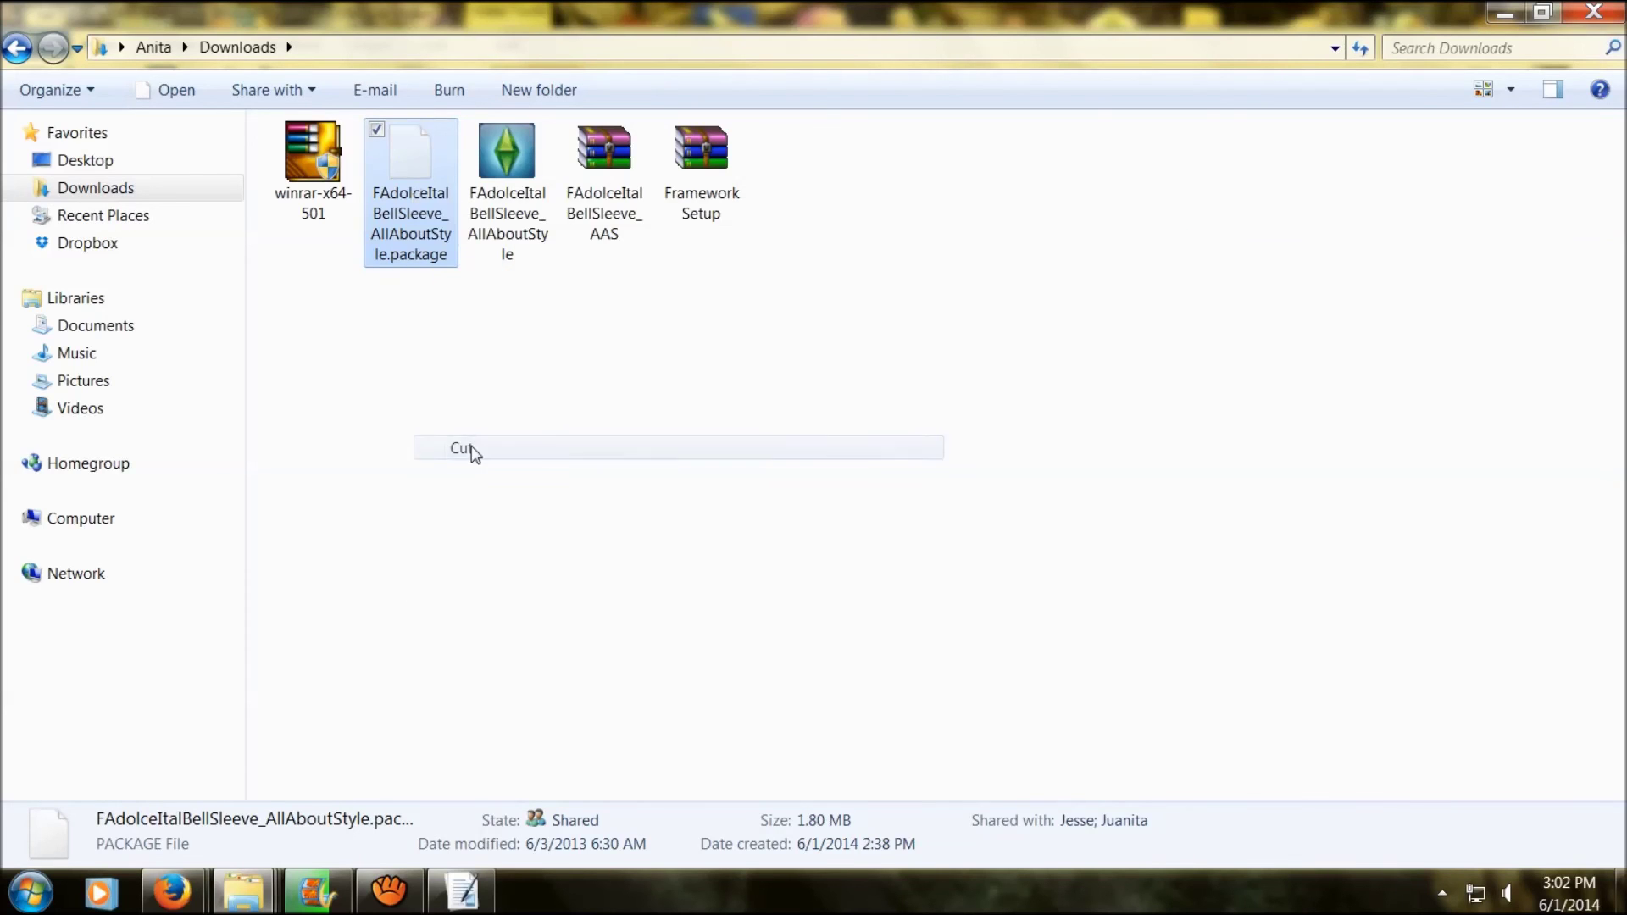
{"action": "left_click", "coordinate": [116, 327]}
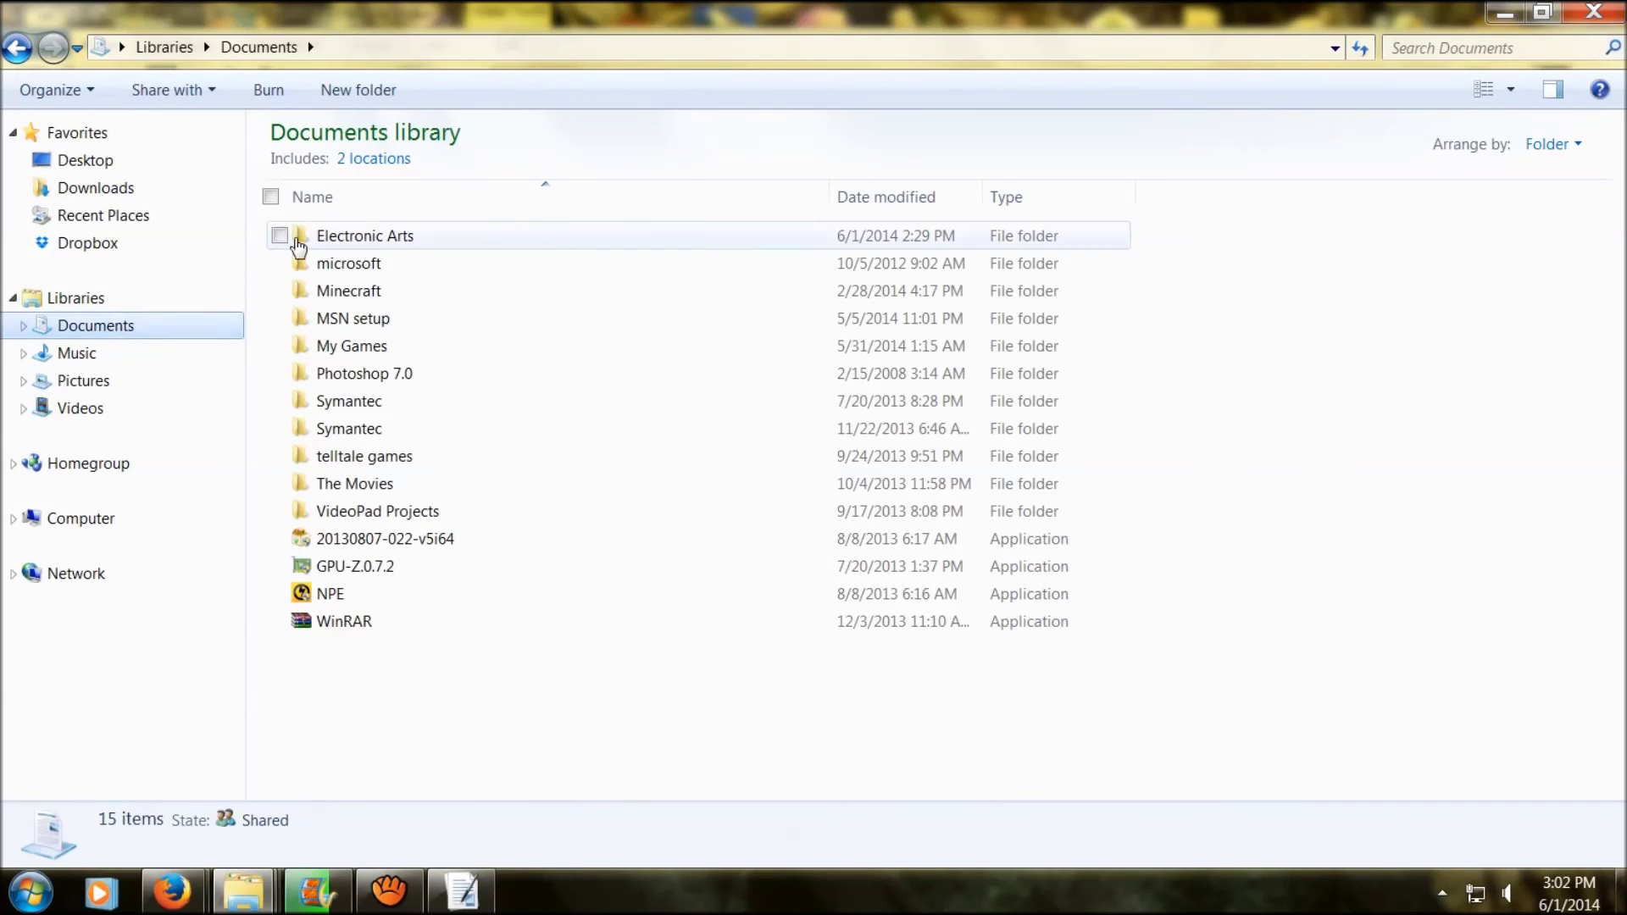
{"action": "double_click", "coordinate": [345, 237]}
{"action": "left_click", "coordinate": [347, 239]}
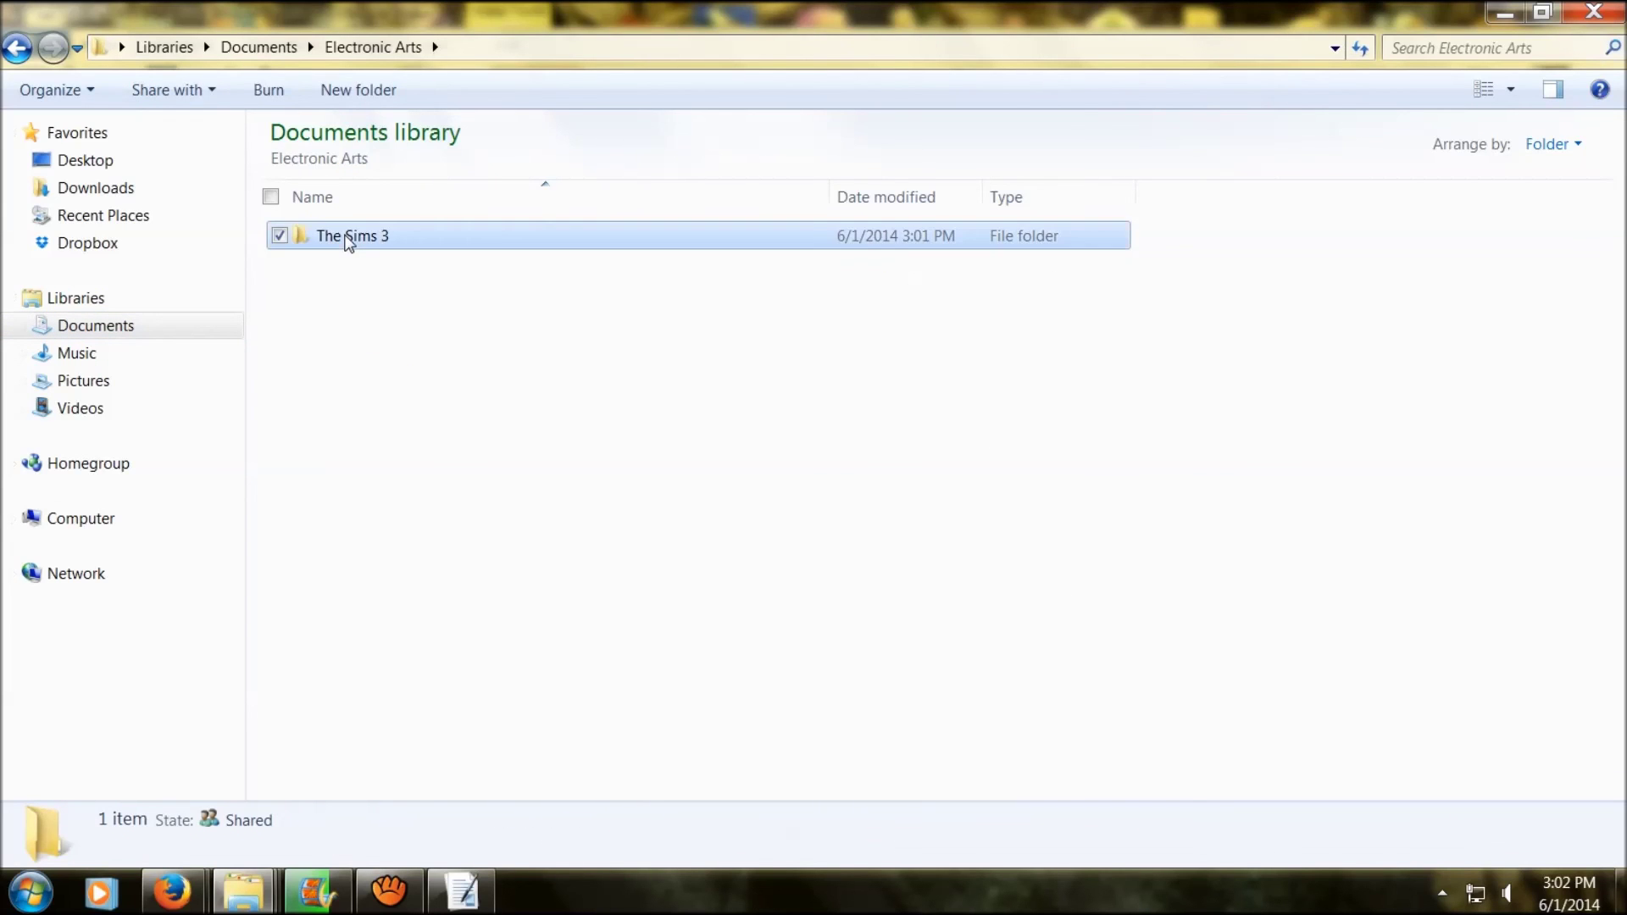
{"action": "double_click", "coordinate": [347, 239]}
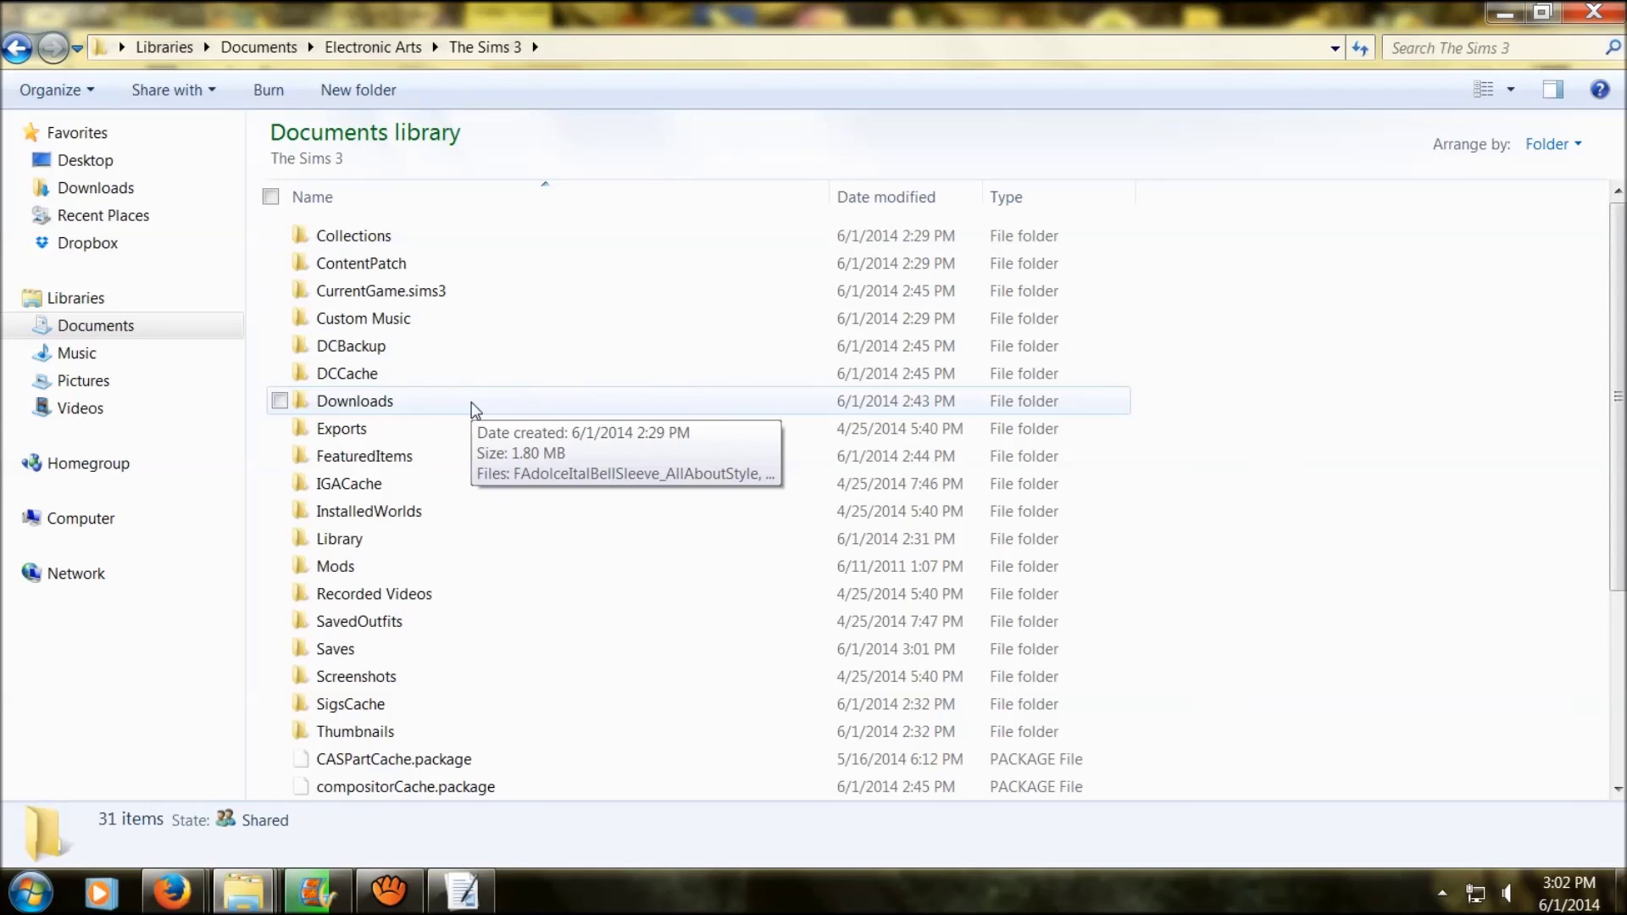
{"action": "double_click", "coordinate": [364, 568]}
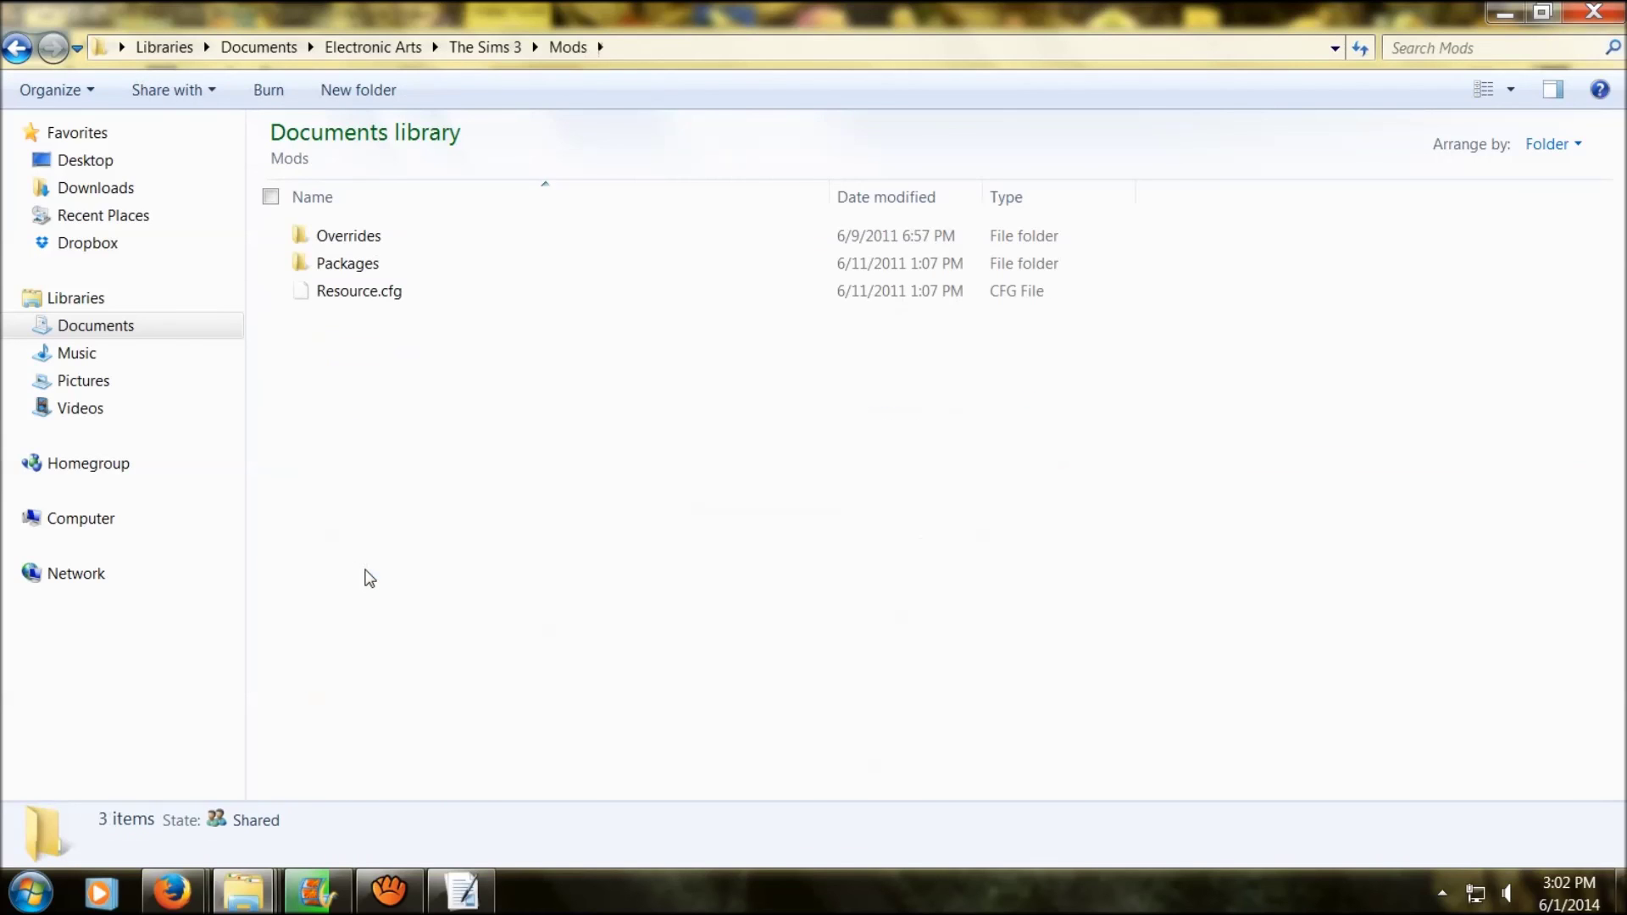
{"action": "double_click", "coordinate": [389, 269]}
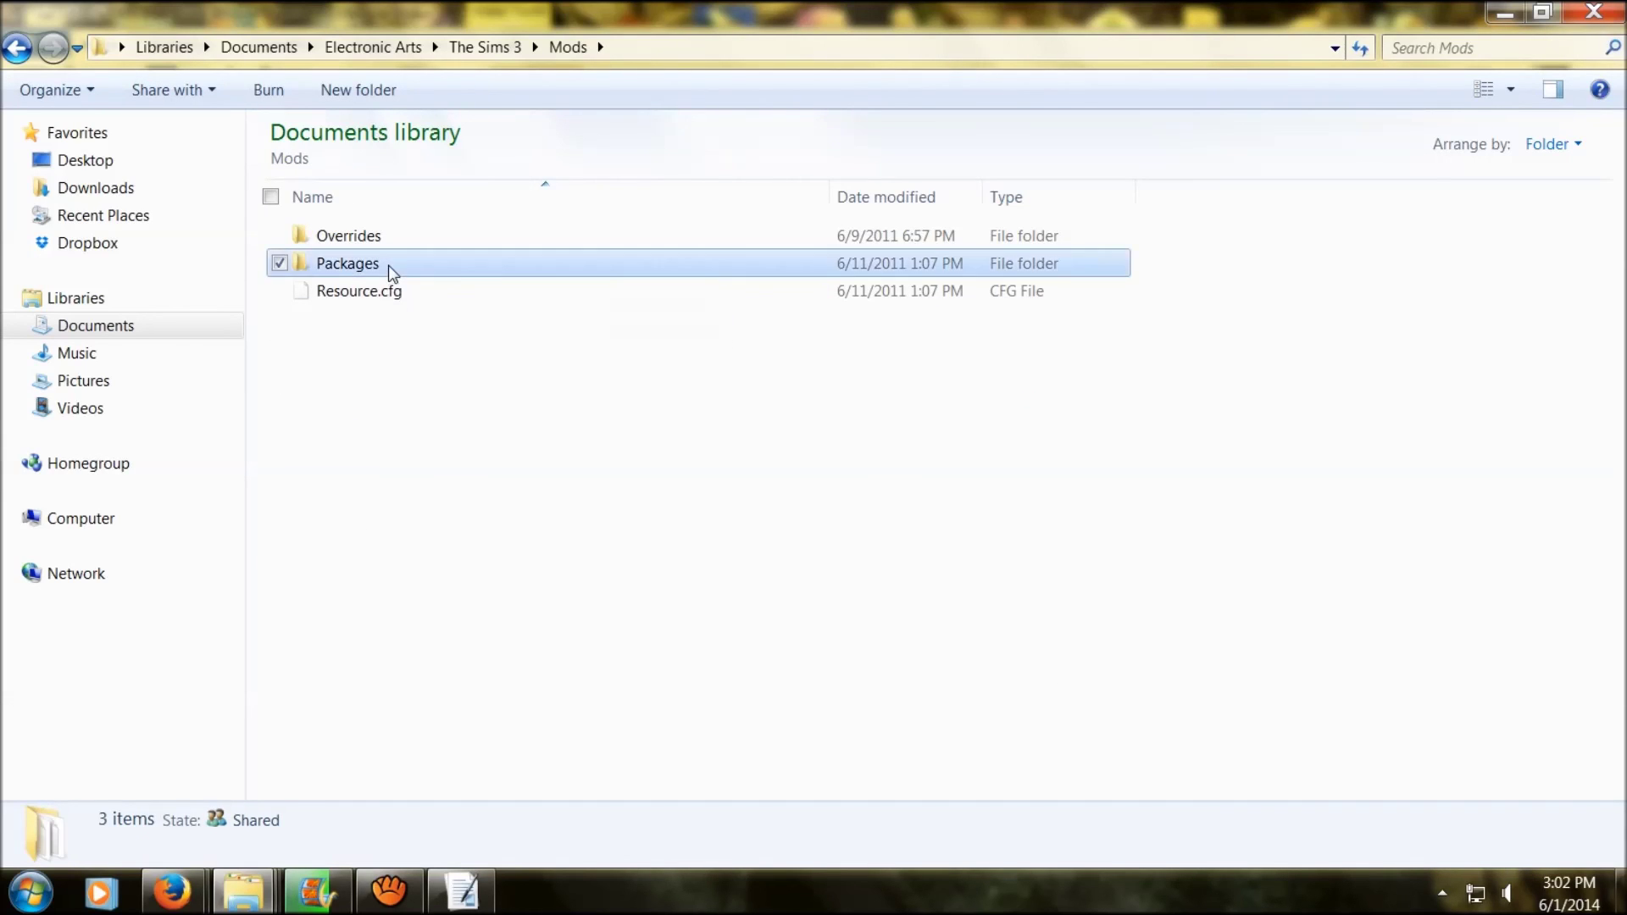
{"action": "right_click", "coordinate": [557, 435]}
{"action": "left_click", "coordinate": [610, 586]}
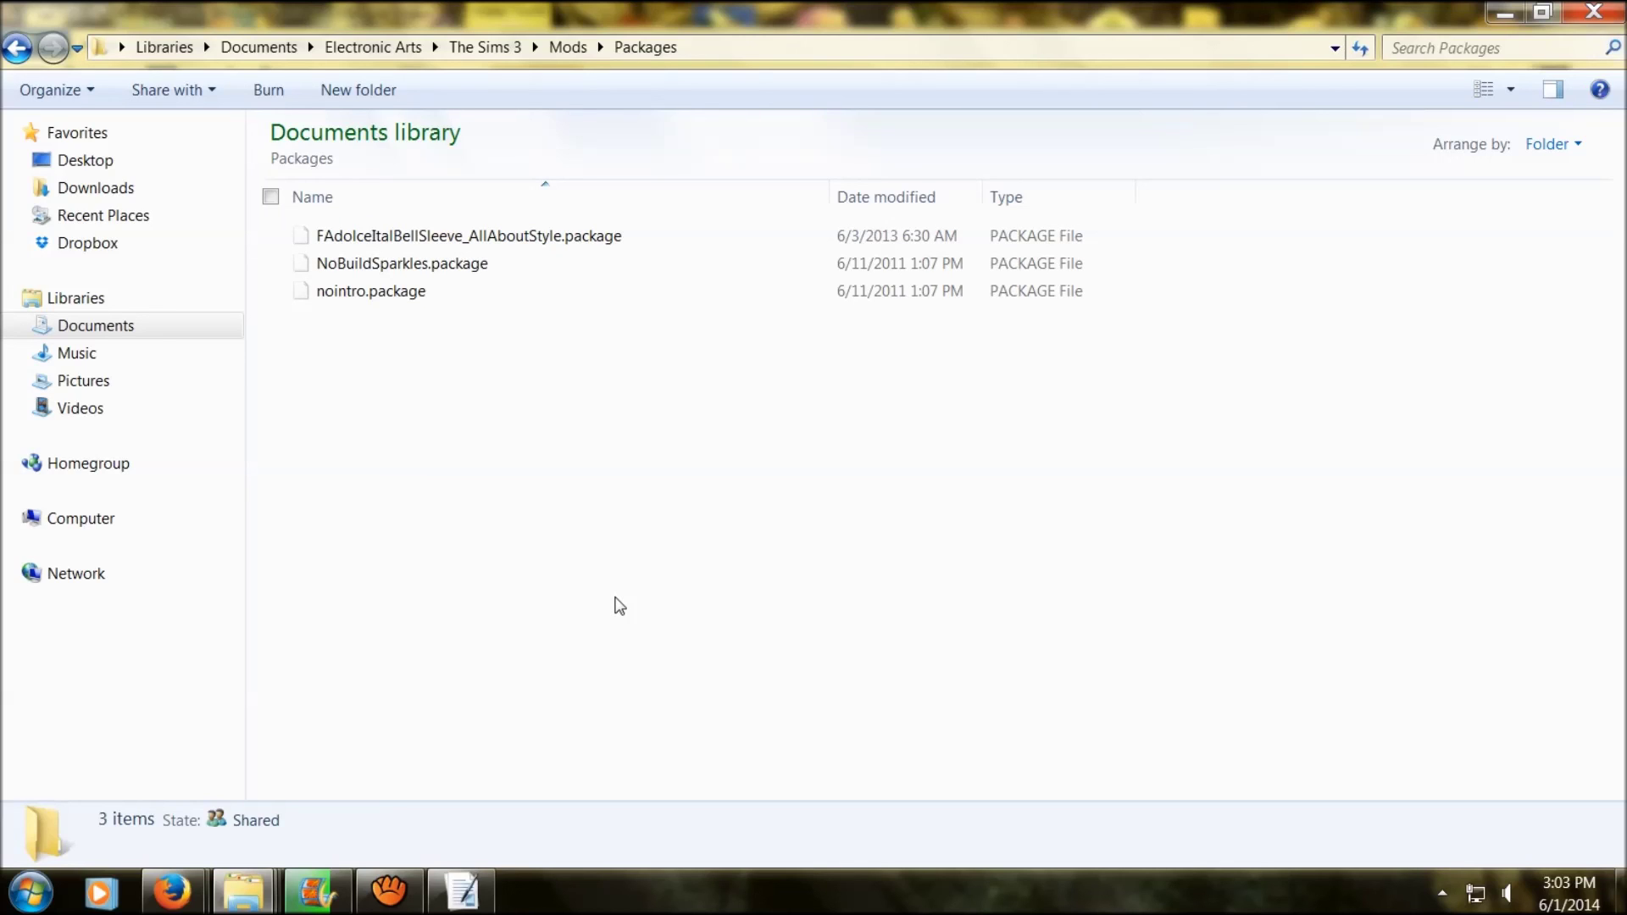
{"action": "left_click", "coordinate": [95, 188]}
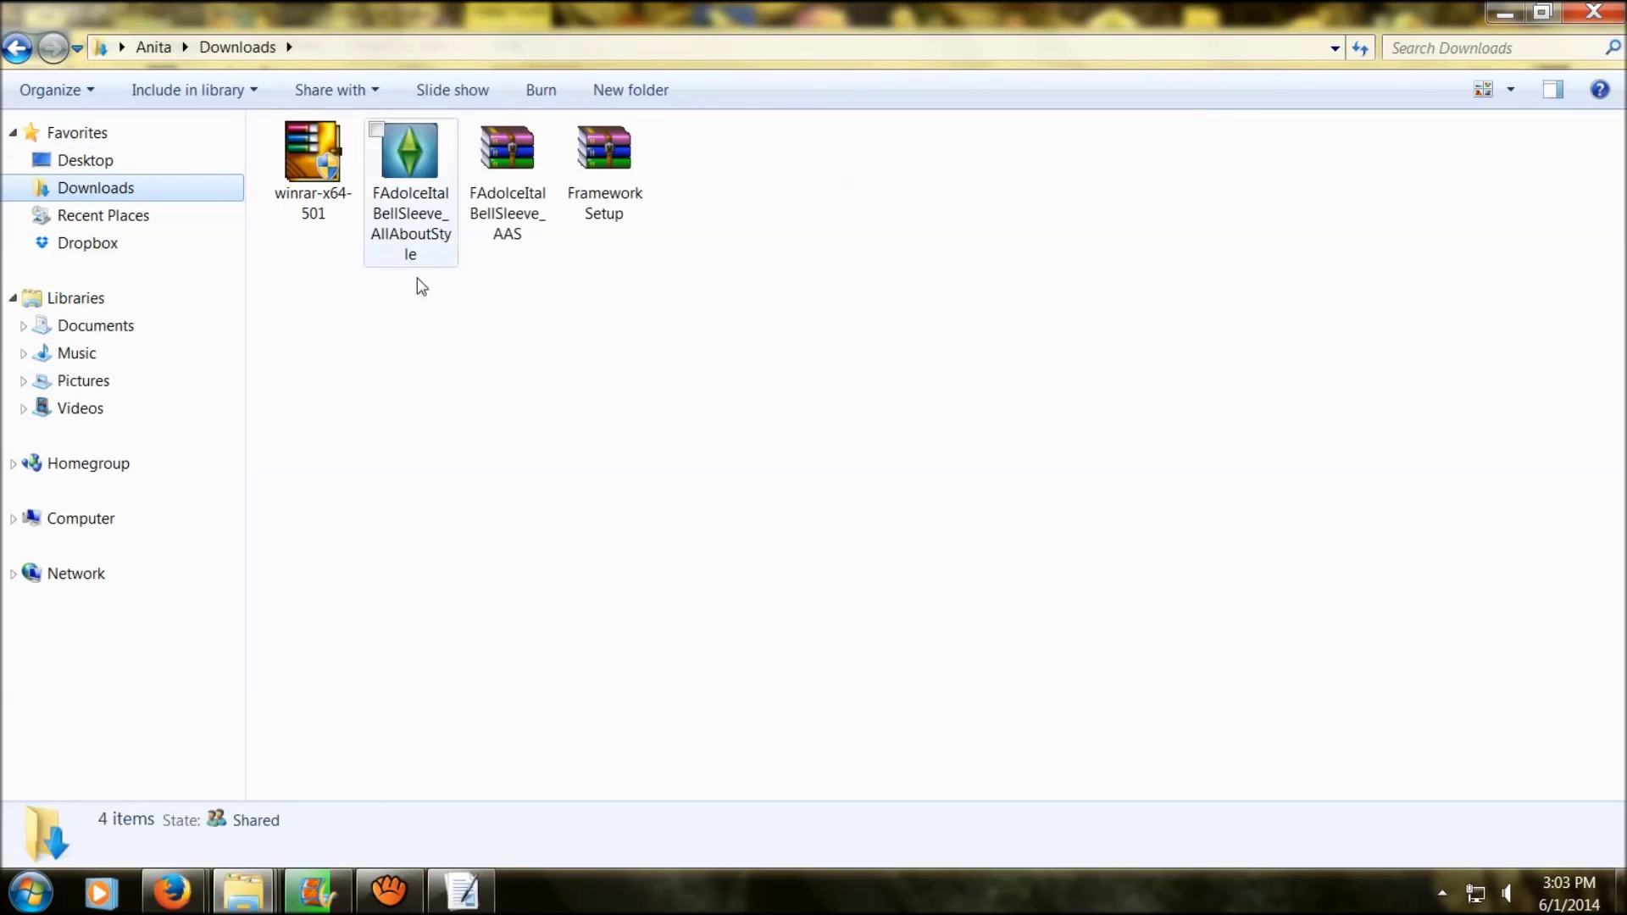